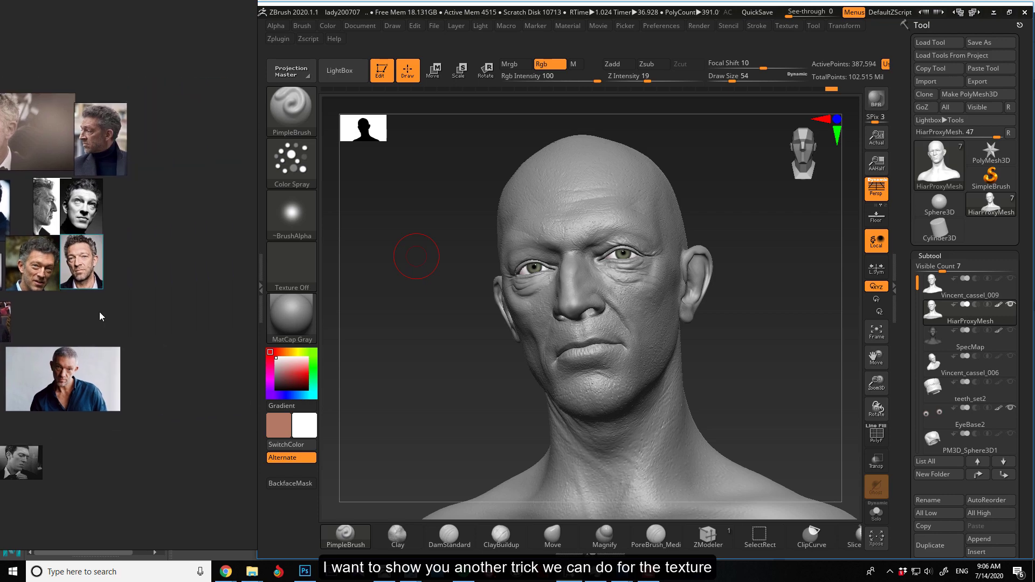
{"action": "scroll", "coordinate": [119, 286], "scroll_direction": "up", "scroll_amount": 10}
{"action": "scroll", "coordinate": [132, 312], "scroll_direction": "down", "scroll_amount": 3}
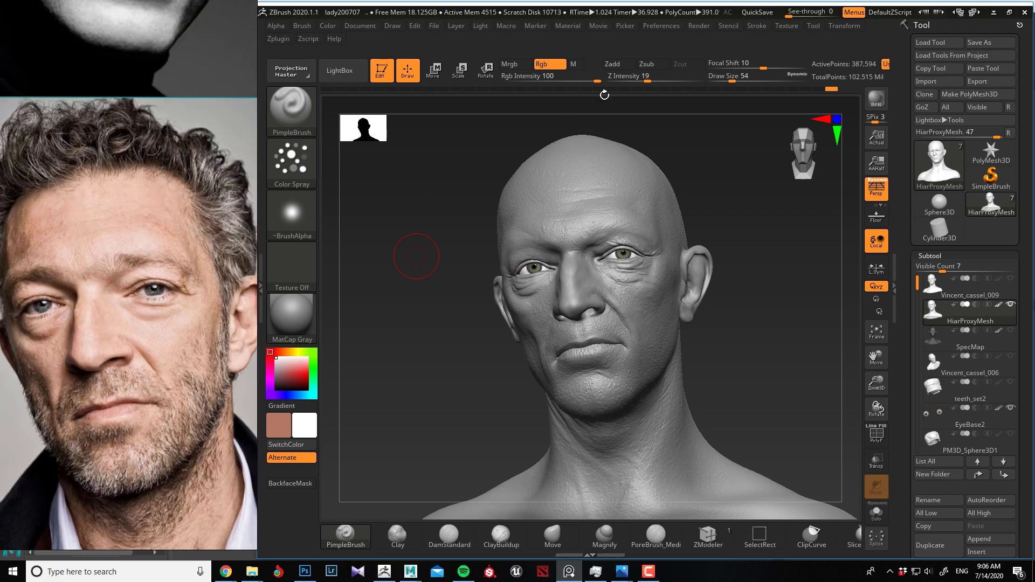
{"action": "left_click", "coordinate": [786, 27]}
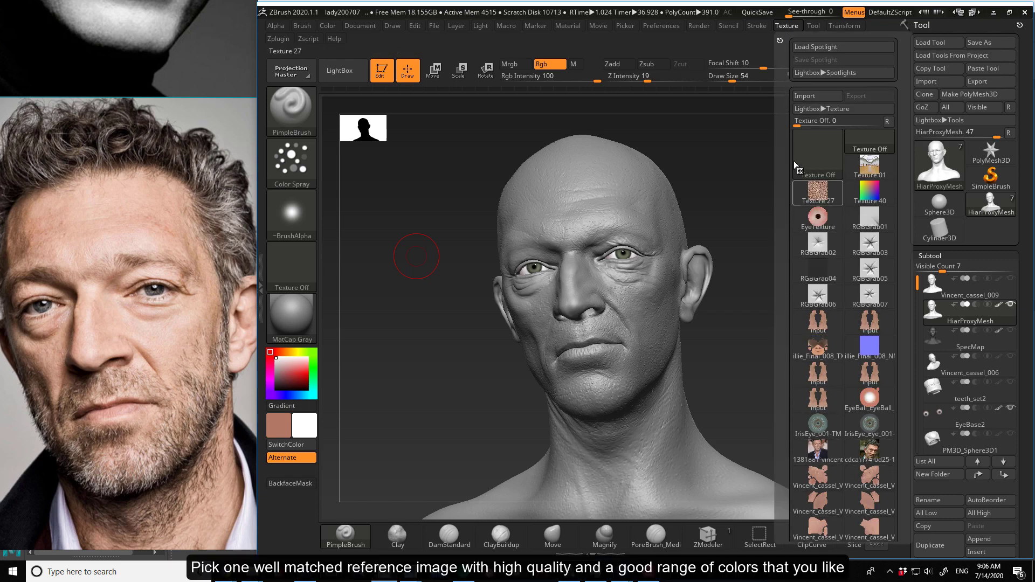
{"action": "left_click", "coordinate": [809, 98]}
{"action": "left_click", "coordinate": [335, 47]}
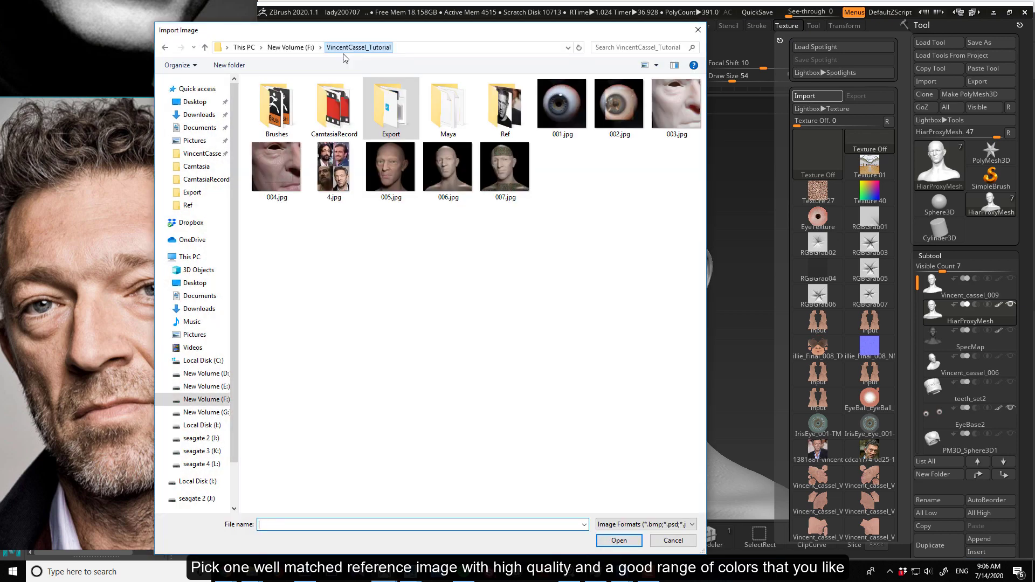
{"action": "double_click", "coordinate": [503, 107]}
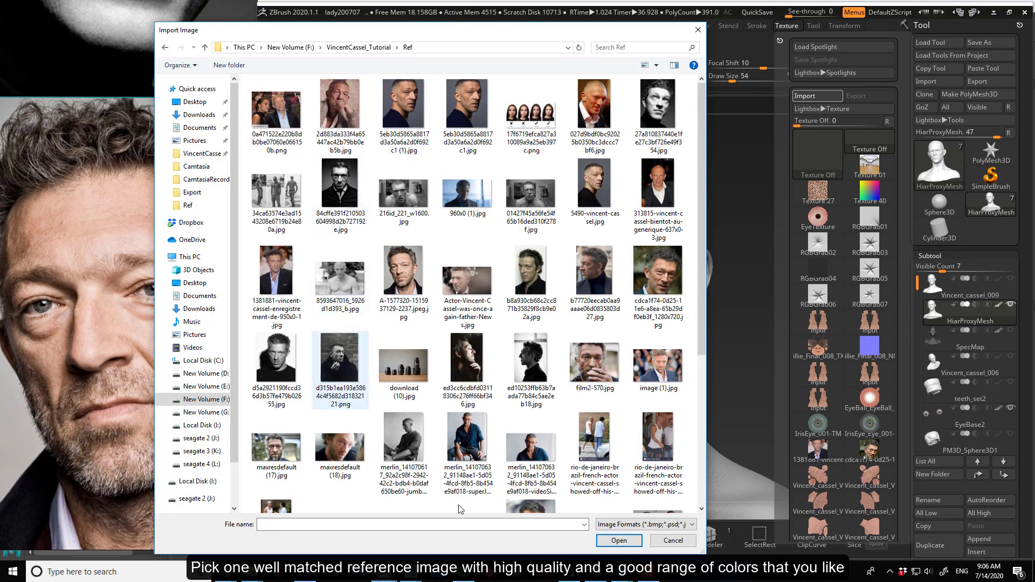
{"action": "scroll", "coordinate": [617, 415], "scroll_direction": "down", "scroll_amount": 5}
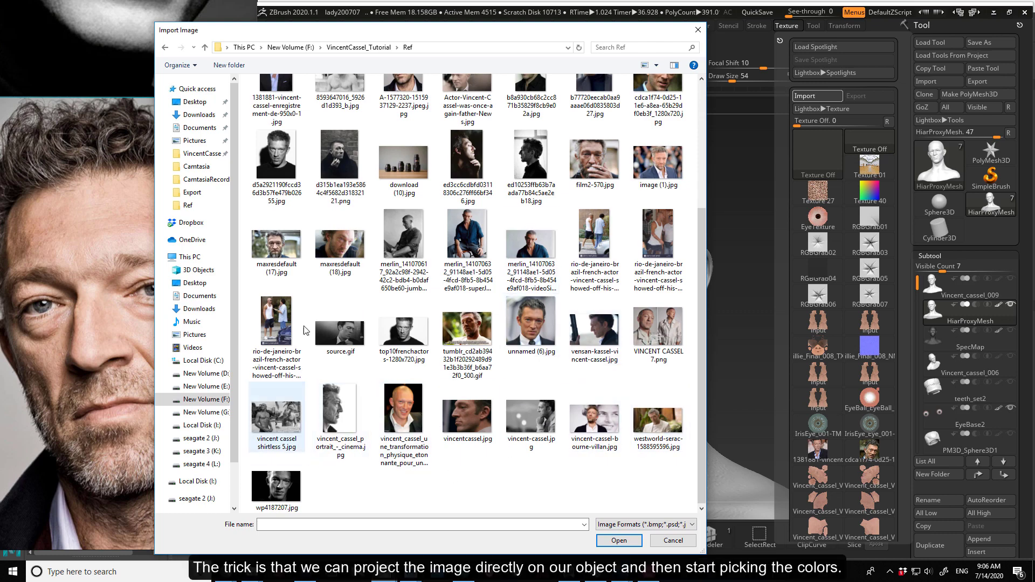
{"action": "scroll", "coordinate": [424, 250], "scroll_direction": "up", "scroll_amount": 3}
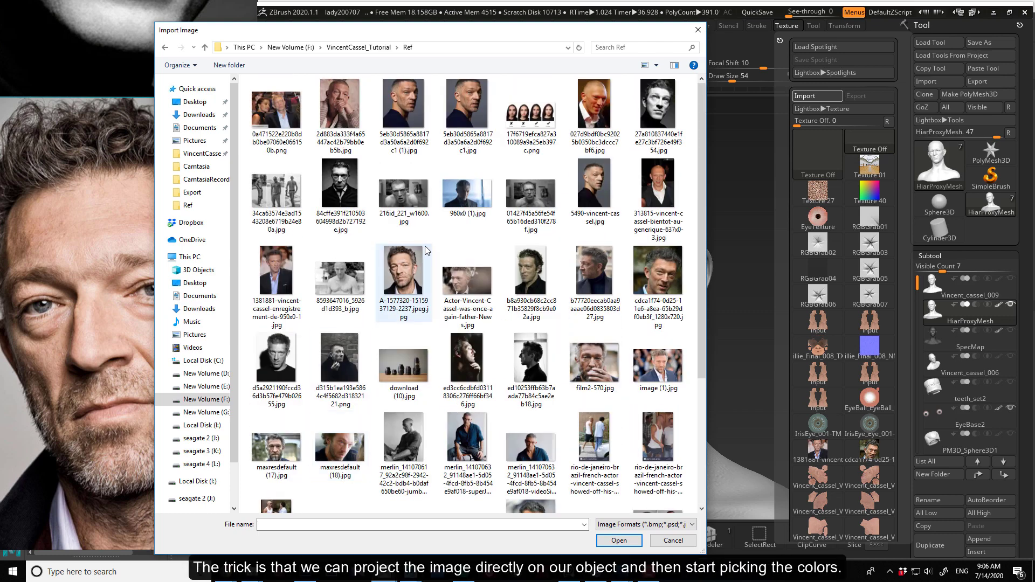
{"action": "double_click", "coordinate": [392, 268]}
Add the imported portrait texture to Spotlight
{"action": "left_click", "coordinate": [776, 26]}
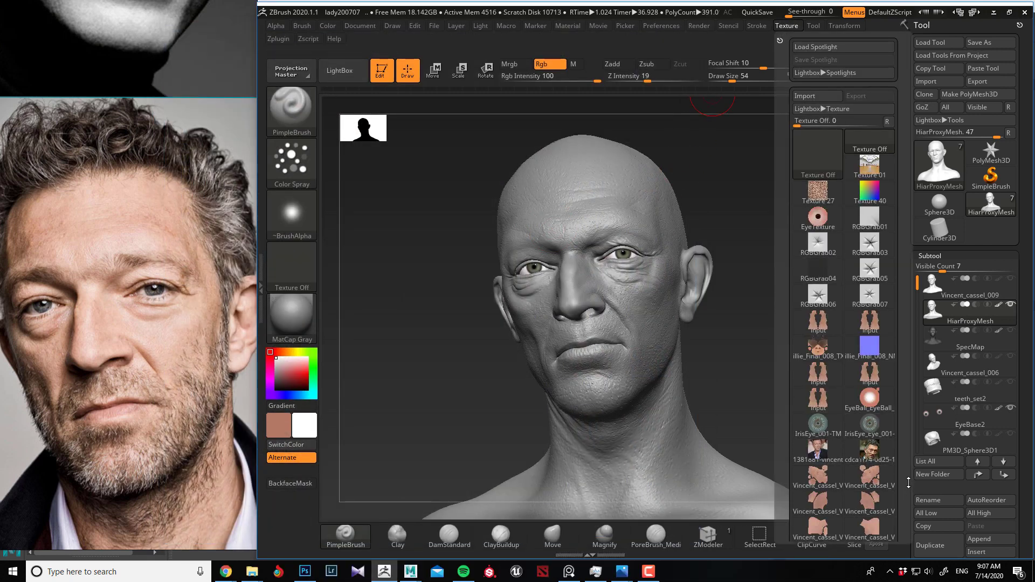
{"action": "scroll", "coordinate": [896, 377], "scroll_direction": "down", "scroll_amount": 10}
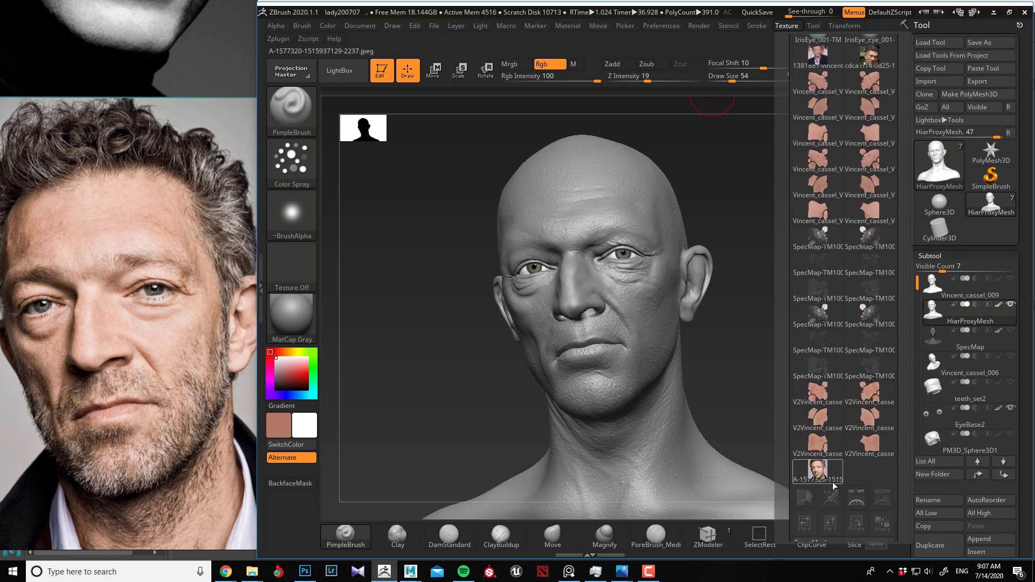
{"action": "left_click", "coordinate": [881, 499]}
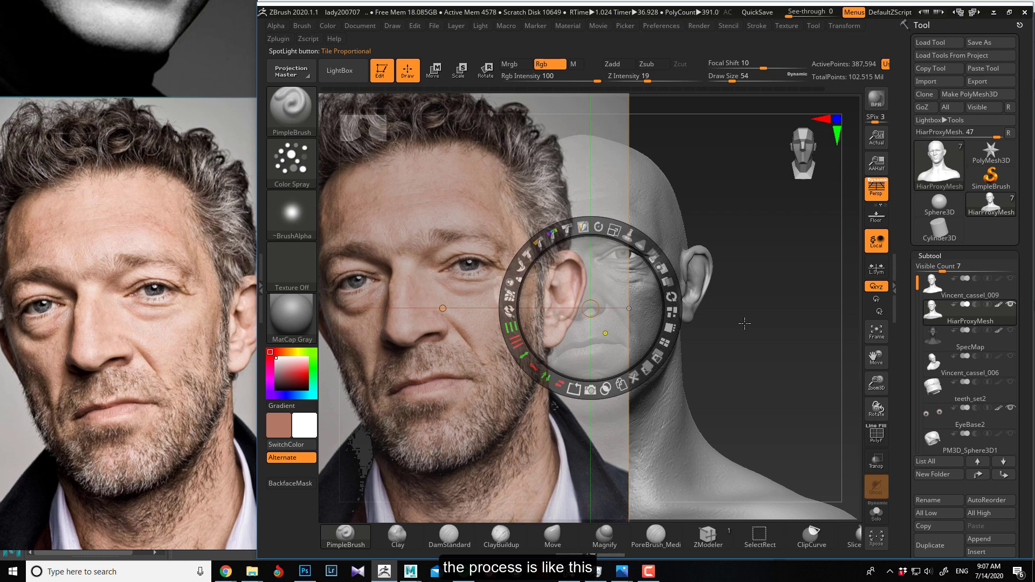
Set the brush to the FreeHand stroke with Alpha Off
{"action": "left_click", "coordinate": [290, 171]}
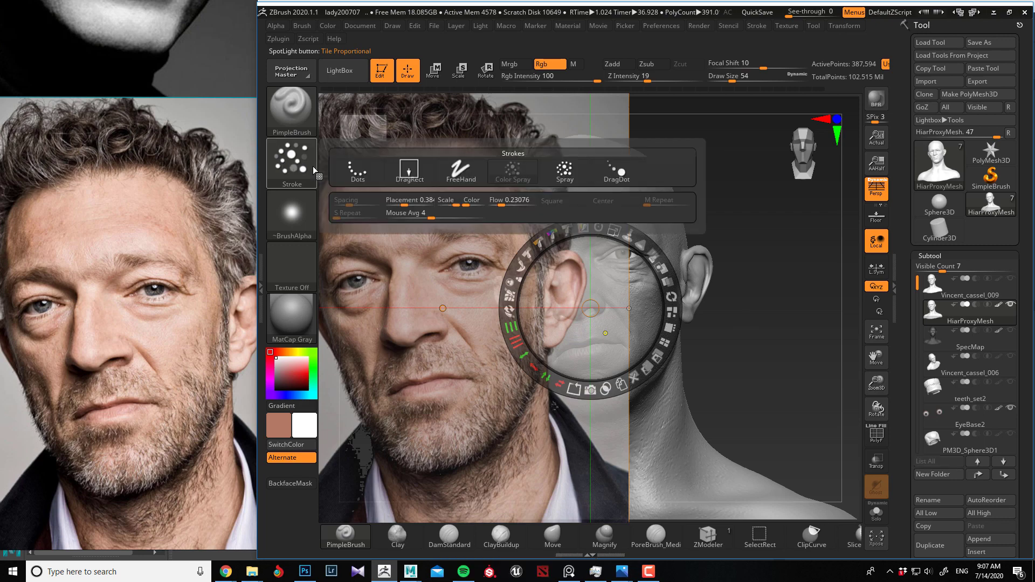
{"action": "left_click", "coordinate": [460, 170]}
{"action": "left_click", "coordinate": [296, 208]}
{"action": "left_click", "coordinate": [366, 228]}
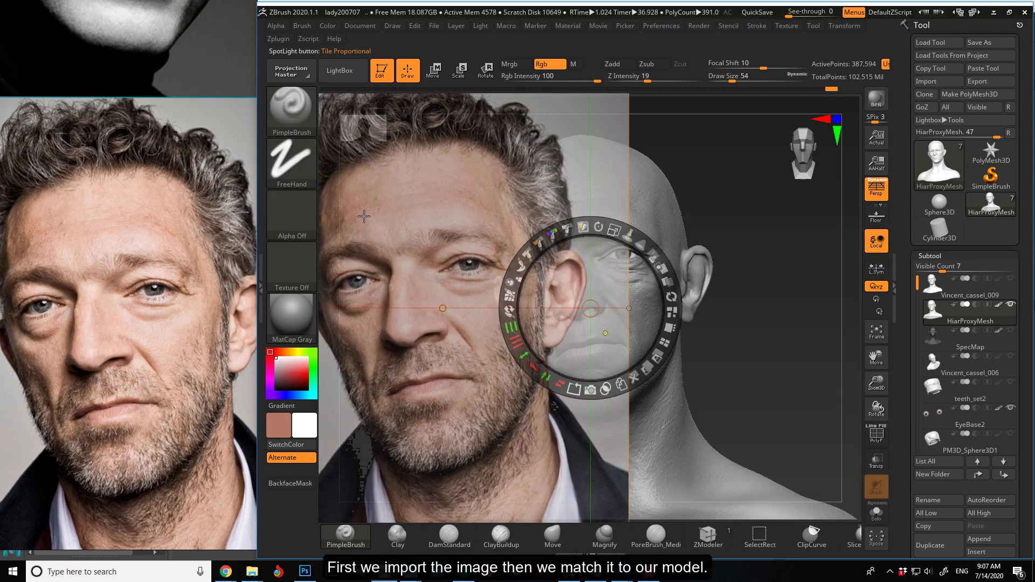
Move and scale the Spotlight portrait over the head so its eyes, nose and mouth match the model
{"action": "left_click_drag", "start_coordinate": [555, 278], "coordinate": [711, 279]}
{"action": "left_click_drag", "start_coordinate": [788, 240], "coordinate": [729, 253]}
{"action": "left_click_drag", "start_coordinate": [730, 295], "coordinate": [552, 290]}
{"action": "left_click_drag", "start_coordinate": [596, 240], "coordinate": [577, 228]}
{"action": "left_click_drag", "start_coordinate": [542, 275], "coordinate": [545, 280]}
{"action": "left_click_drag", "start_coordinate": [594, 232], "coordinate": [597, 231]}
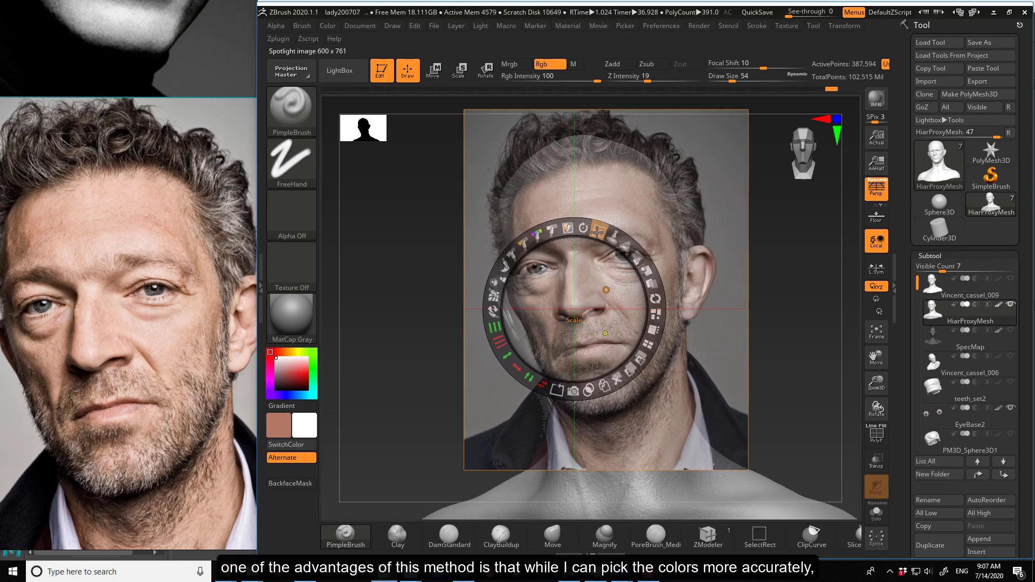
{"action": "left_click_drag", "start_coordinate": [564, 277], "coordinate": [547, 270]}
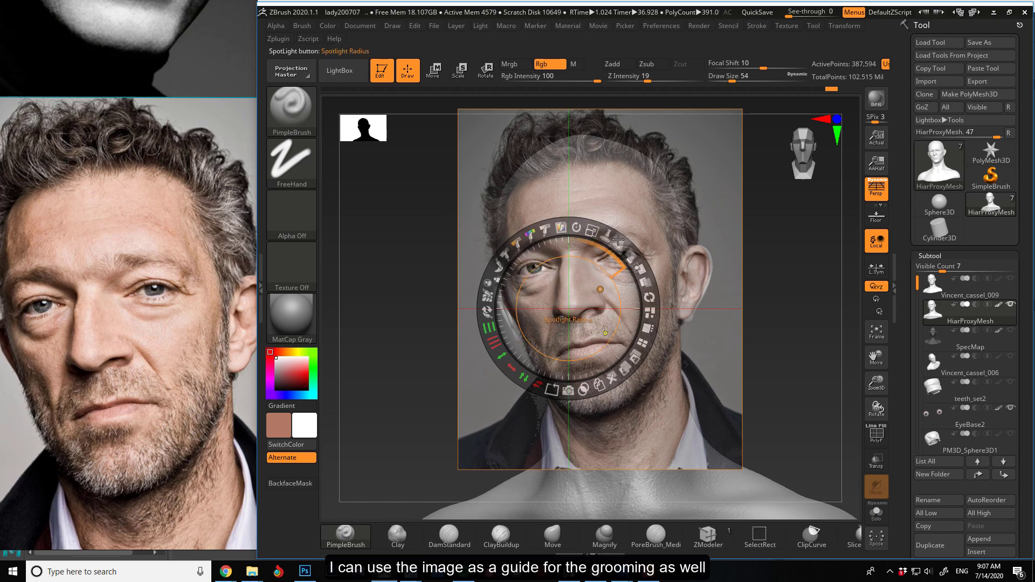
{"action": "left_click_drag", "start_coordinate": [505, 254], "coordinate": [418, 261]}
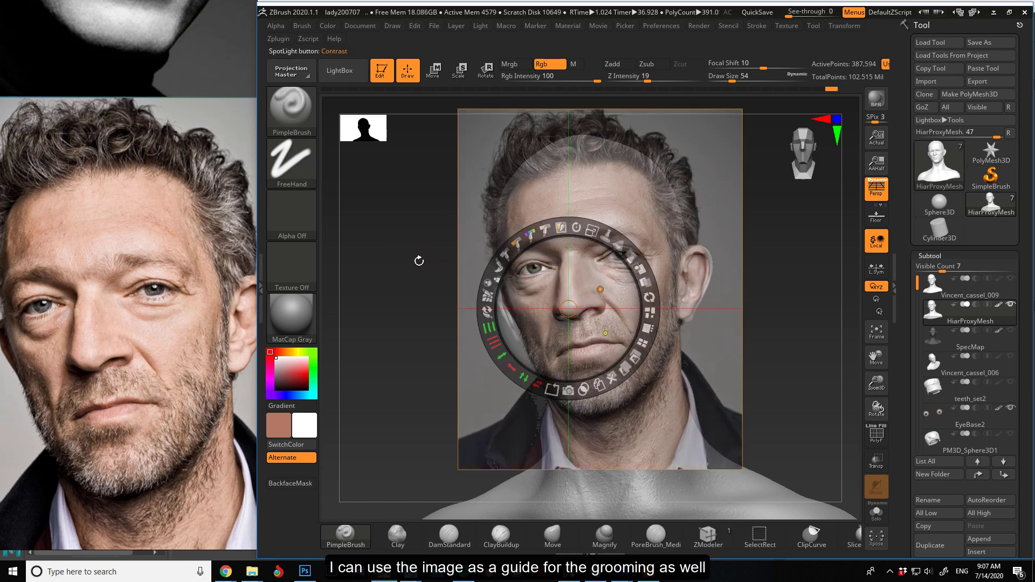
Hide the Spotlight dial and project the portrait's colours onto the face, from the cheeks and brows to the forehead and chin
{"action": "key", "text": "z"}
{"action": "key", "text": "z"}
{"action": "key", "text": "z"}
{"action": "key", "text": "z"}
{"action": "key", "text": "z"}
{"action": "key", "text": "z"}
{"action": "key", "text": "z"}
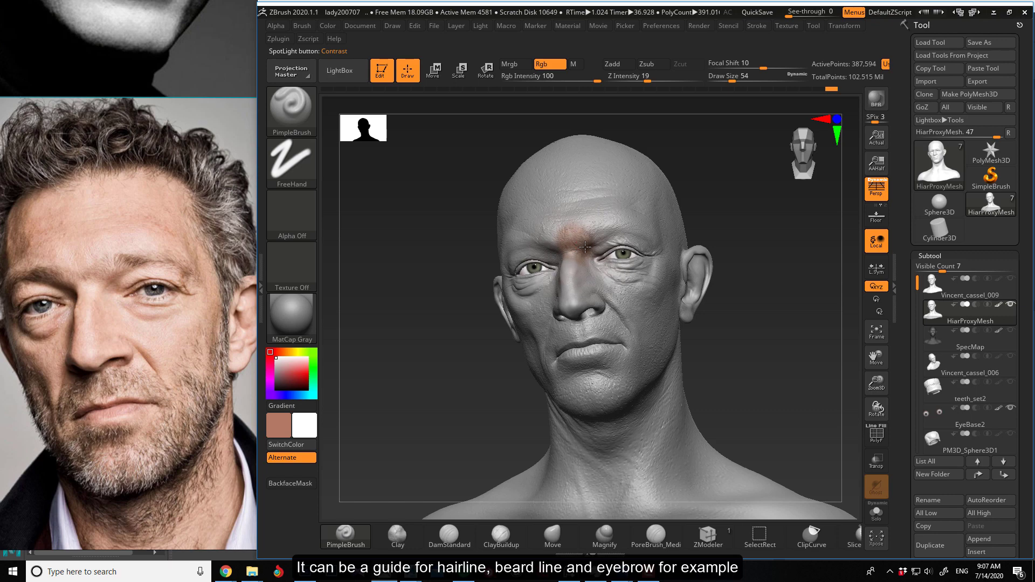
{"action": "mouse_move", "coordinate": [610, 233]}
{"action": "left_mouse_down"}
{"action": "mouse_move", "coordinate": [647, 240]}
{"action": "mouse_move", "coordinate": [620, 279]}
{"action": "mouse_move", "coordinate": [600, 275]}
{"action": "mouse_move", "coordinate": [598, 302]}
{"action": "mouse_move", "coordinate": [569, 310]}
{"action": "mouse_move", "coordinate": [638, 295]}
{"action": "mouse_move", "coordinate": [635, 340]}
{"action": "mouse_move", "coordinate": [655, 269]}
{"action": "mouse_move", "coordinate": [669, 335]}
{"action": "mouse_move", "coordinate": [664, 290]}
{"action": "left_mouse_up"}
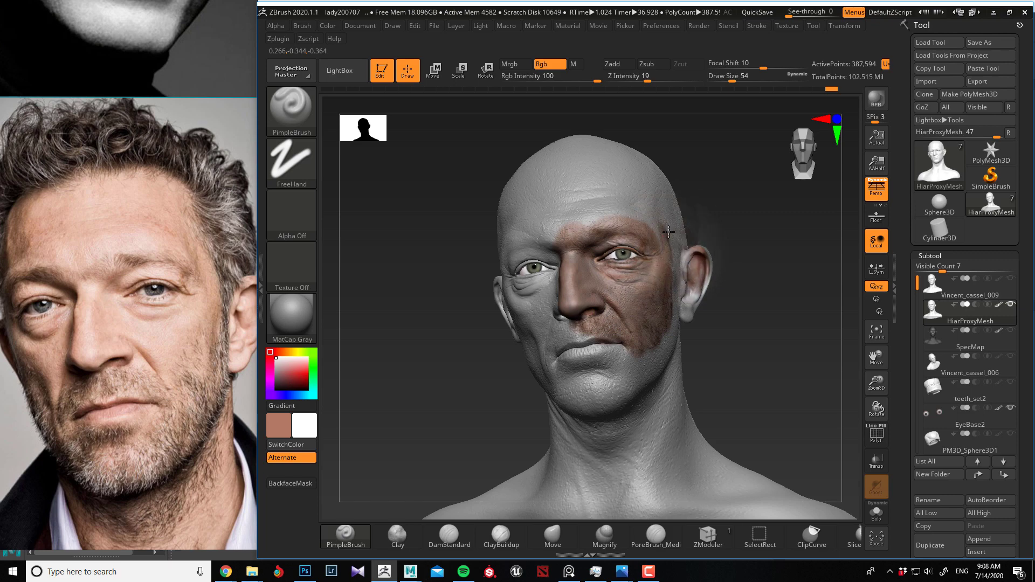
{"action": "mouse_move", "coordinate": [665, 225]}
{"action": "left_mouse_down"}
{"action": "mouse_move", "coordinate": [641, 181]}
{"action": "mouse_move", "coordinate": [560, 159]}
{"action": "mouse_move", "coordinate": [536, 175]}
{"action": "mouse_move", "coordinate": [531, 197]}
{"action": "mouse_move", "coordinate": [521, 190]}
{"action": "mouse_move", "coordinate": [508, 231]}
{"action": "mouse_move", "coordinate": [555, 226]}
{"action": "mouse_move", "coordinate": [531, 253]}
{"action": "mouse_move", "coordinate": [546, 243]}
{"action": "left_mouse_up"}
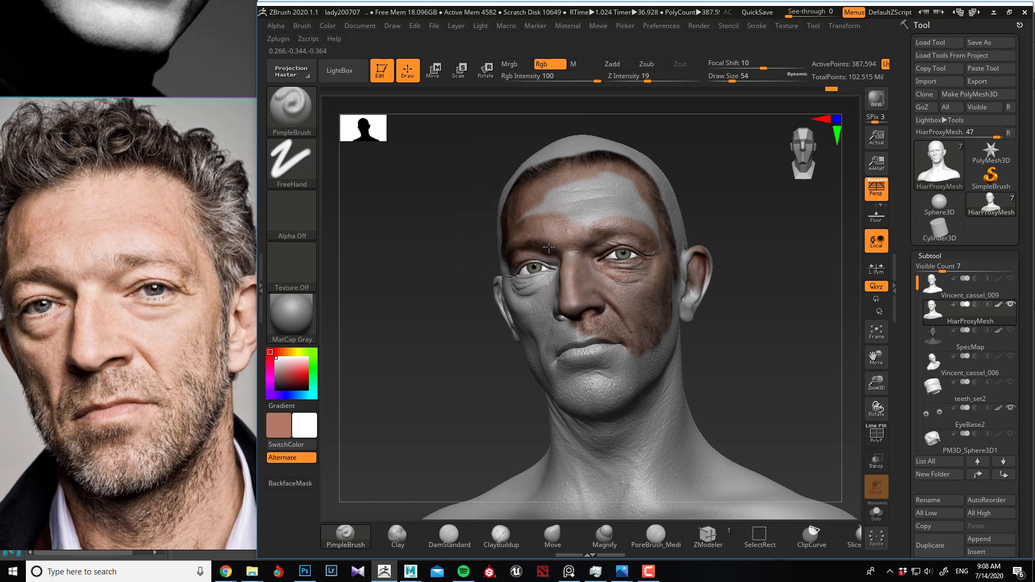
{"action": "mouse_move", "coordinate": [537, 286]}
{"action": "left_mouse_down"}
{"action": "mouse_move", "coordinate": [536, 334]}
{"action": "mouse_move", "coordinate": [535, 292]}
{"action": "mouse_move", "coordinate": [555, 330]}
{"action": "mouse_move", "coordinate": [592, 353]}
{"action": "mouse_move", "coordinate": [571, 358]}
{"action": "mouse_move", "coordinate": [613, 358]}
{"action": "mouse_move", "coordinate": [598, 377]}
{"action": "mouse_move", "coordinate": [646, 345]}
{"action": "mouse_move", "coordinate": [668, 302]}
{"action": "mouse_move", "coordinate": [656, 233]}
{"action": "mouse_move", "coordinate": [593, 183]}
{"action": "mouse_move", "coordinate": [561, 177]}
{"action": "mouse_move", "coordinate": [597, 214]}
{"action": "mouse_move", "coordinate": [636, 213]}
{"action": "mouse_move", "coordinate": [528, 214]}
{"action": "left_mouse_up"}
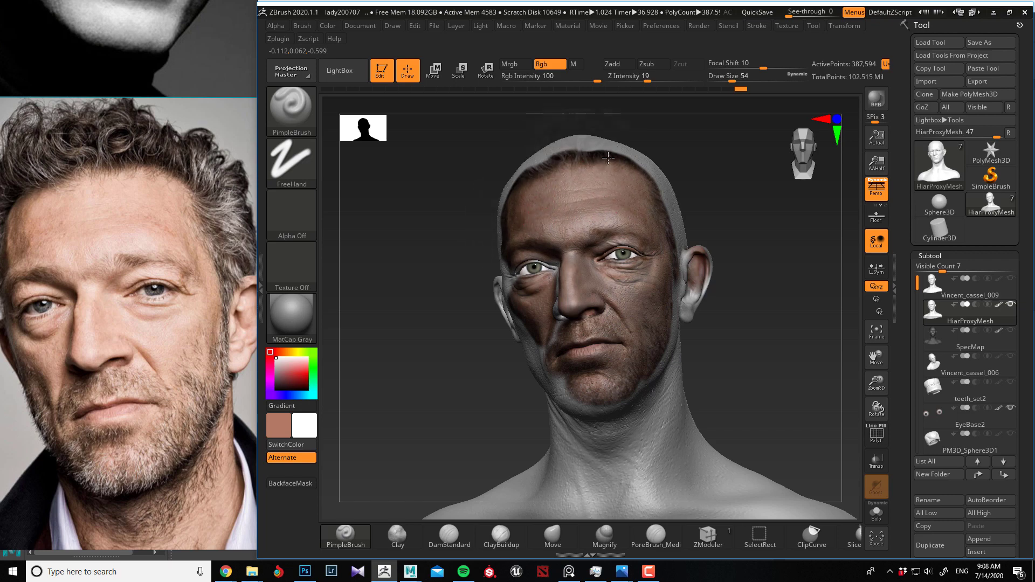
Project the portrait's hair, ear, jaw and neck colours onto the model, and delete the image from Spotlight
{"action": "mouse_move", "coordinate": [608, 157]}
{"action": "left_mouse_down"}
{"action": "mouse_move", "coordinate": [571, 144]}
{"action": "mouse_move", "coordinate": [669, 161]}
{"action": "mouse_move", "coordinate": [663, 187]}
{"action": "left_mouse_up"}
{"action": "left_click_drag", "start_coordinate": [673, 221], "coordinate": [674, 206]}
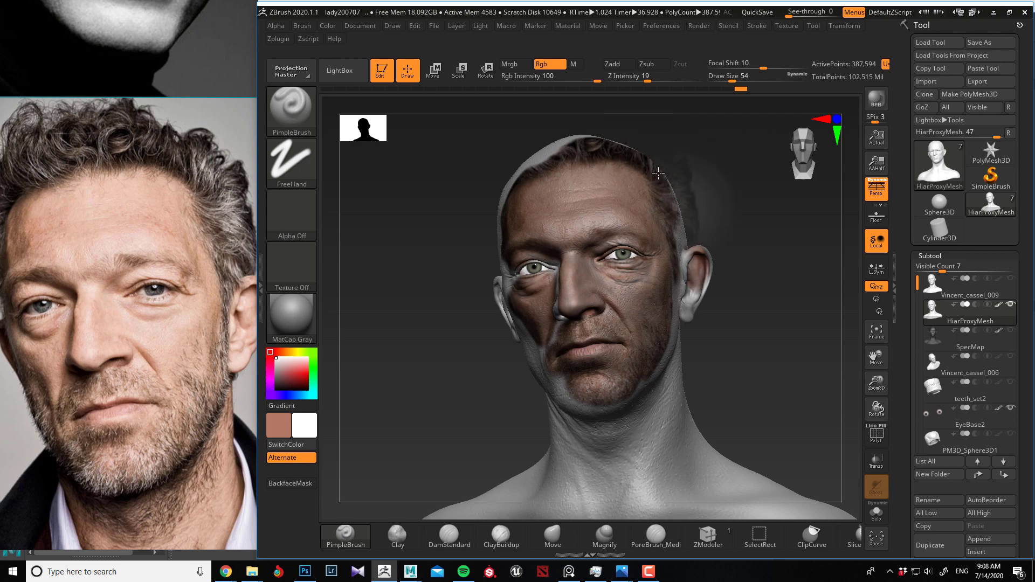
{"action": "mouse_move", "coordinate": [678, 244]}
{"action": "left_mouse_down"}
{"action": "mouse_move", "coordinate": [674, 226]}
{"action": "mouse_move", "coordinate": [679, 238]}
{"action": "left_mouse_up"}
{"action": "mouse_move", "coordinate": [678, 276]}
{"action": "left_mouse_down"}
{"action": "mouse_move", "coordinate": [679, 262]}
{"action": "mouse_move", "coordinate": [676, 322]}
{"action": "mouse_move", "coordinate": [609, 431]}
{"action": "mouse_move", "coordinate": [625, 471]}
{"action": "mouse_move", "coordinate": [660, 426]}
{"action": "mouse_move", "coordinate": [672, 356]}
{"action": "mouse_move", "coordinate": [630, 429]}
{"action": "mouse_move", "coordinate": [569, 423]}
{"action": "mouse_move", "coordinate": [542, 353]}
{"action": "left_mouse_up"}
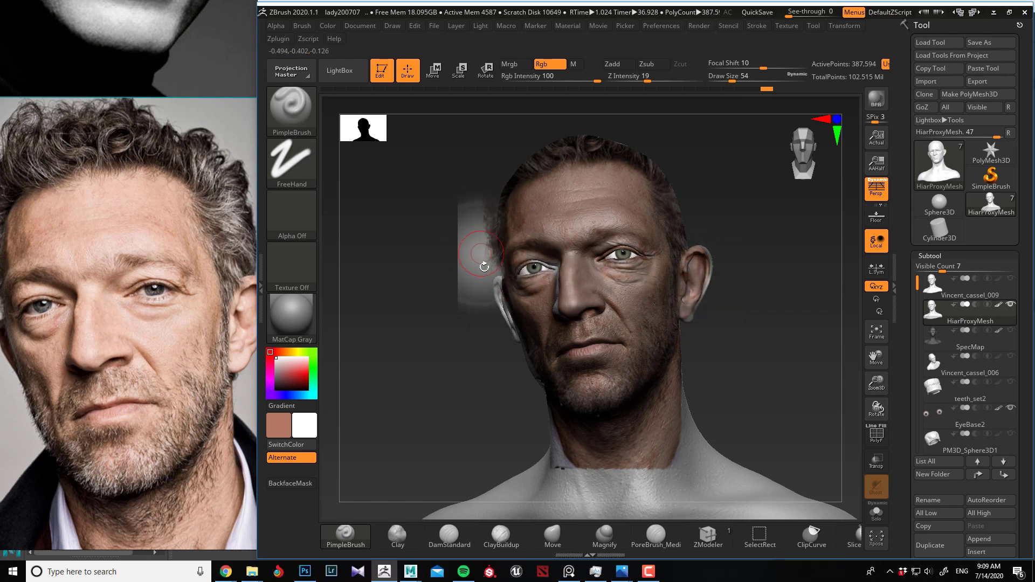
{"action": "key", "text": "shift+z"}
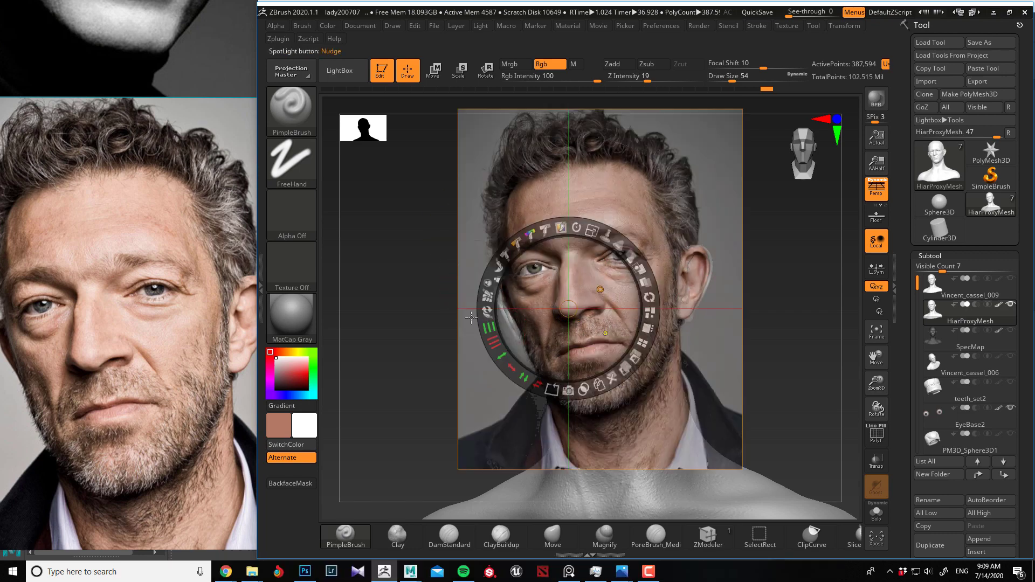
{"action": "left_click", "coordinate": [609, 381]}
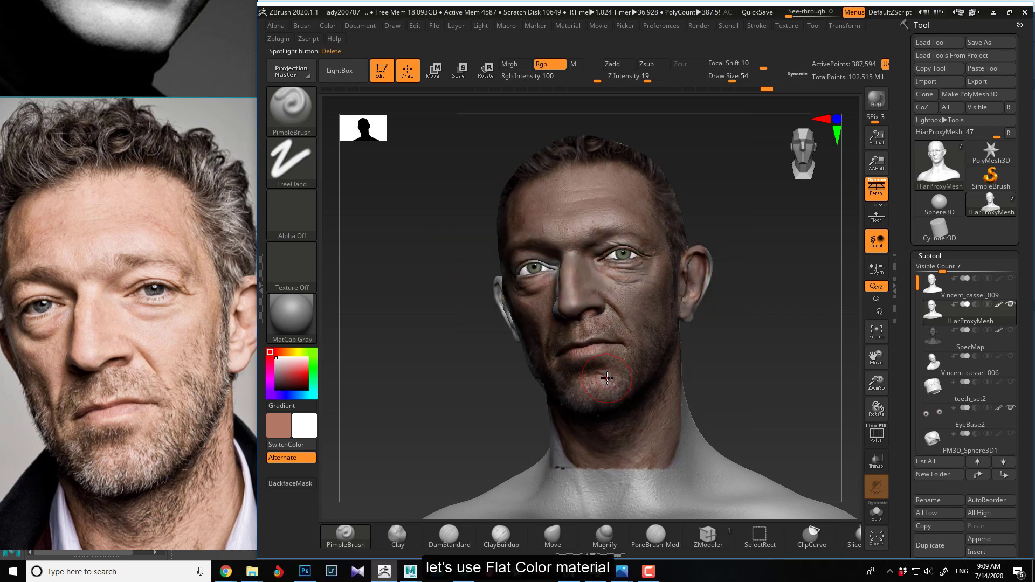
Try the SkinShade4 and SketchShaded materials on the head
{"action": "left_click", "coordinate": [296, 318]}
{"action": "left_click", "coordinate": [302, 320]}
{"action": "left_click", "coordinate": [286, 315]}
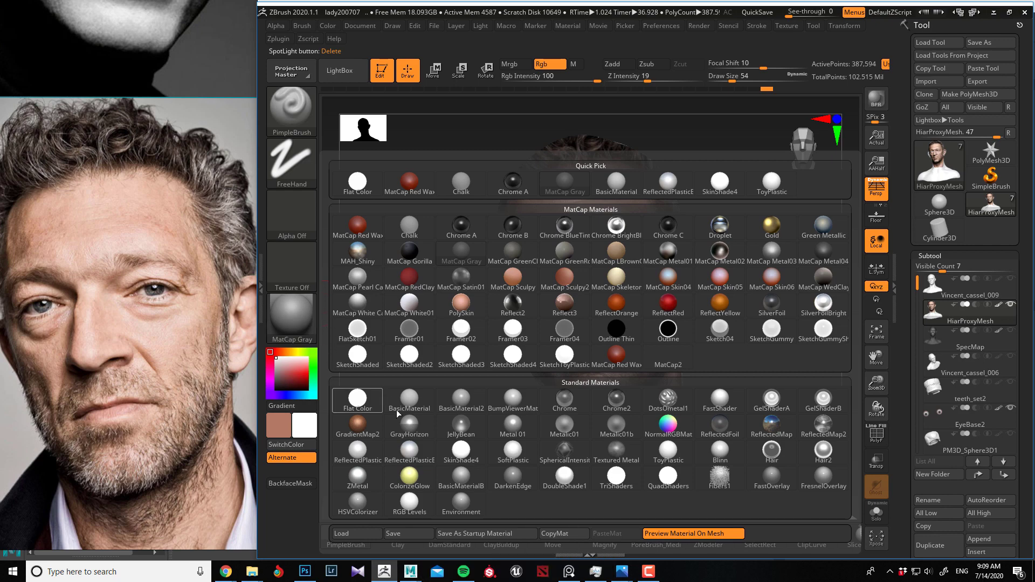
{"action": "left_click", "coordinate": [452, 455]}
{"action": "left_click_drag", "start_coordinate": [451, 339], "coordinate": [342, 361]}
{"action": "left_click", "coordinate": [291, 323]}
{"action": "left_click", "coordinate": [351, 355]}
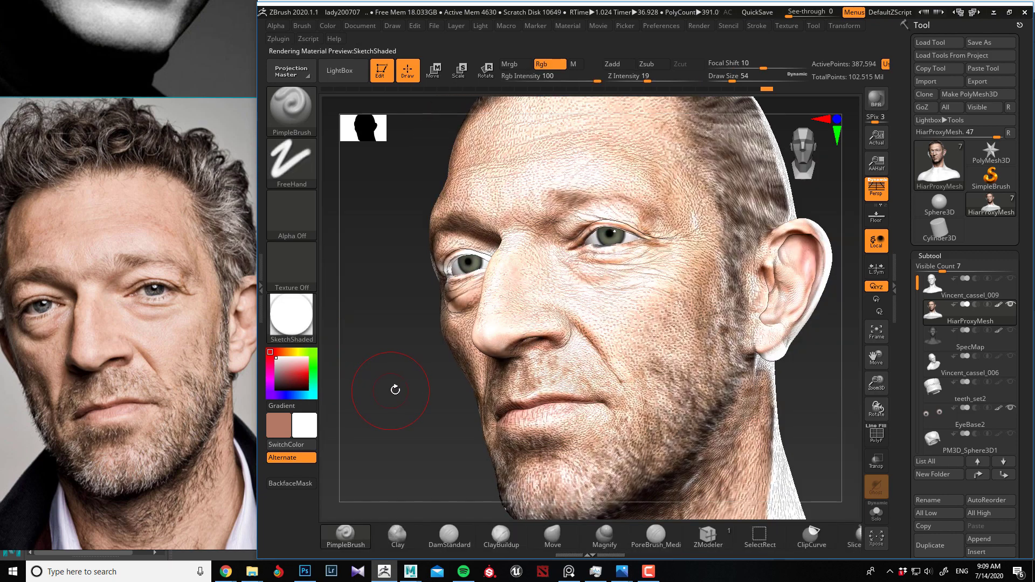
Apply the Flat Color material to the head
{"action": "left_click", "coordinate": [291, 317]}
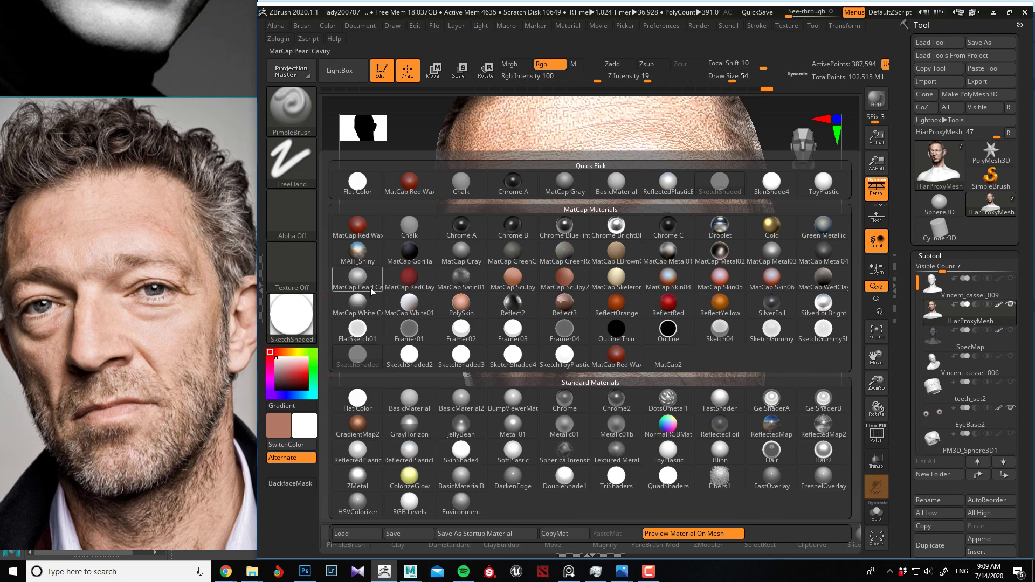
{"action": "left_click", "coordinate": [359, 399]}
{"action": "mouse_move", "coordinate": [399, 399]}
{"action": "left_mouse_down"}
{"action": "mouse_move", "coordinate": [397, 376]}
{"action": "mouse_move", "coordinate": [397, 385]}
{"action": "mouse_move", "coordinate": [384, 381]}
{"action": "mouse_move", "coordinate": [397, 392]}
{"action": "mouse_move", "coordinate": [372, 384]}
{"action": "mouse_move", "coordinate": [393, 406]}
{"action": "mouse_move", "coordinate": [381, 405]}
{"action": "mouse_move", "coordinate": [383, 382]}
{"action": "mouse_move", "coordinate": [406, 365]}
{"action": "mouse_move", "coordinate": [409, 381]}
{"action": "left_mouse_up"}
{"action": "mouse_move", "coordinate": [407, 300]}
{"action": "left_mouse_down"}
{"action": "mouse_move", "coordinate": [388, 321]}
{"action": "mouse_move", "coordinate": [427, 313]}
{"action": "mouse_move", "coordinate": [403, 312]}
{"action": "mouse_move", "coordinate": [397, 351]}
{"action": "mouse_move", "coordinate": [393, 331]}
{"action": "mouse_move", "coordinate": [451, 307]}
{"action": "mouse_move", "coordinate": [401, 307]}
{"action": "left_mouse_up"}
Sample skin tones from the face, set the draw size to 26, and paint over the white gap along the nose bridge and inner eye corner
{"action": "key", "text": "c"}
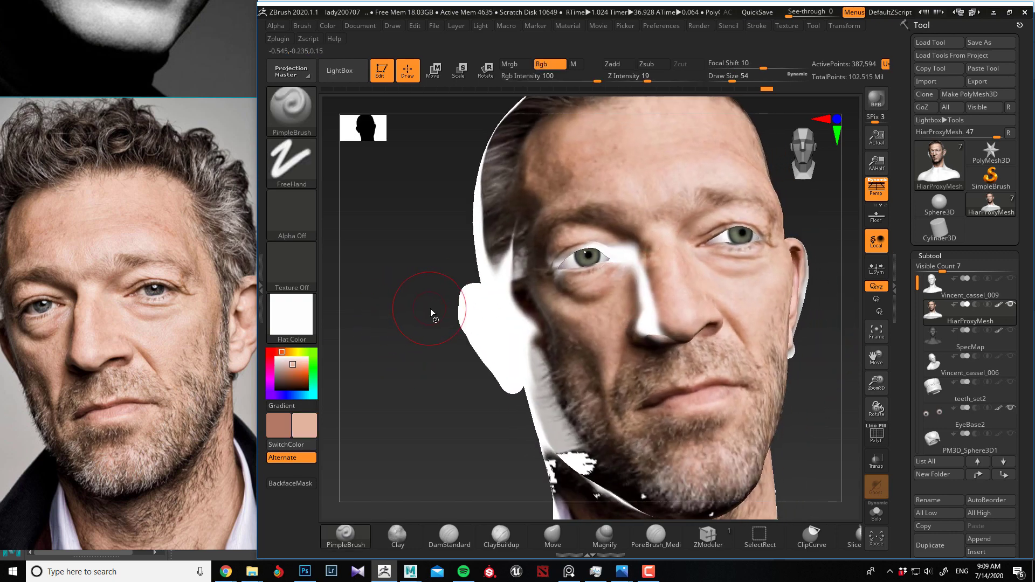
{"action": "key", "text": "bracketleft"}
{"action": "left_click_drag", "start_coordinate": [395, 418], "coordinate": [528, 364]}
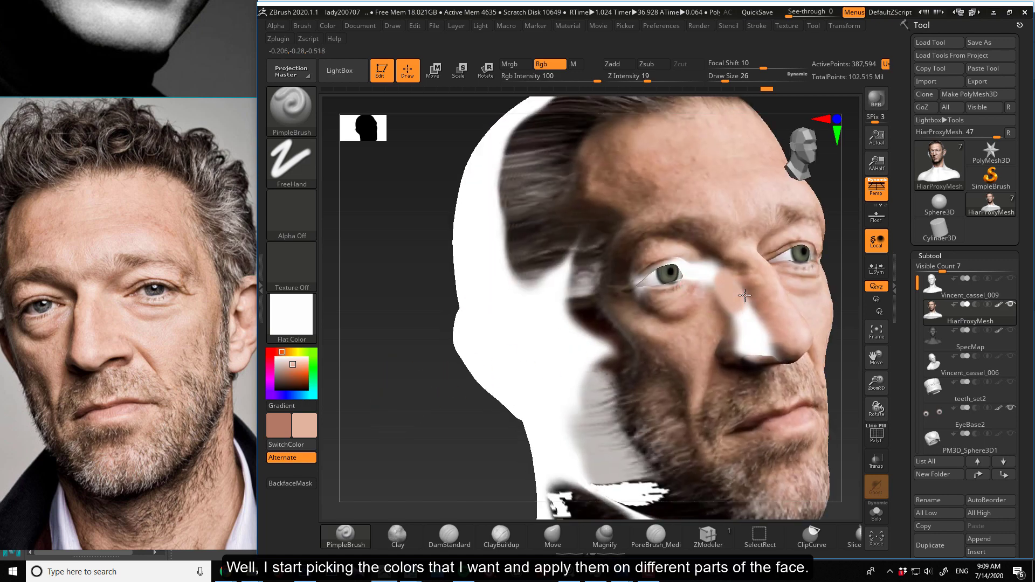
{"action": "left_click_drag", "start_coordinate": [744, 296], "coordinate": [744, 265]}
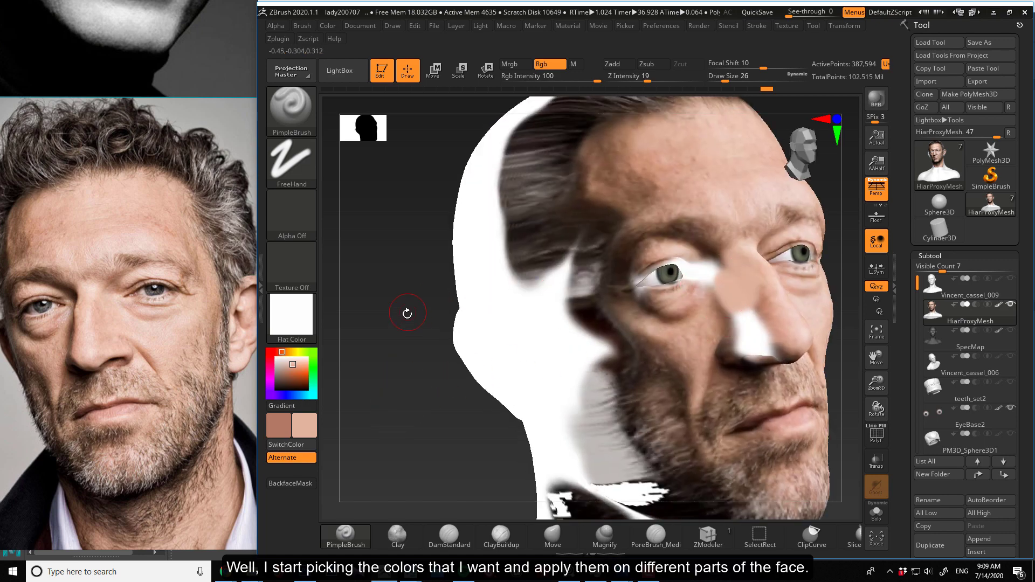
{"action": "mouse_move", "coordinate": [406, 312]}
{"action": "left_mouse_down"}
{"action": "mouse_move", "coordinate": [444, 313]}
{"action": "mouse_move", "coordinate": [425, 267]}
{"action": "mouse_move", "coordinate": [462, 242]}
{"action": "mouse_move", "coordinate": [643, 247]}
{"action": "left_mouse_up"}
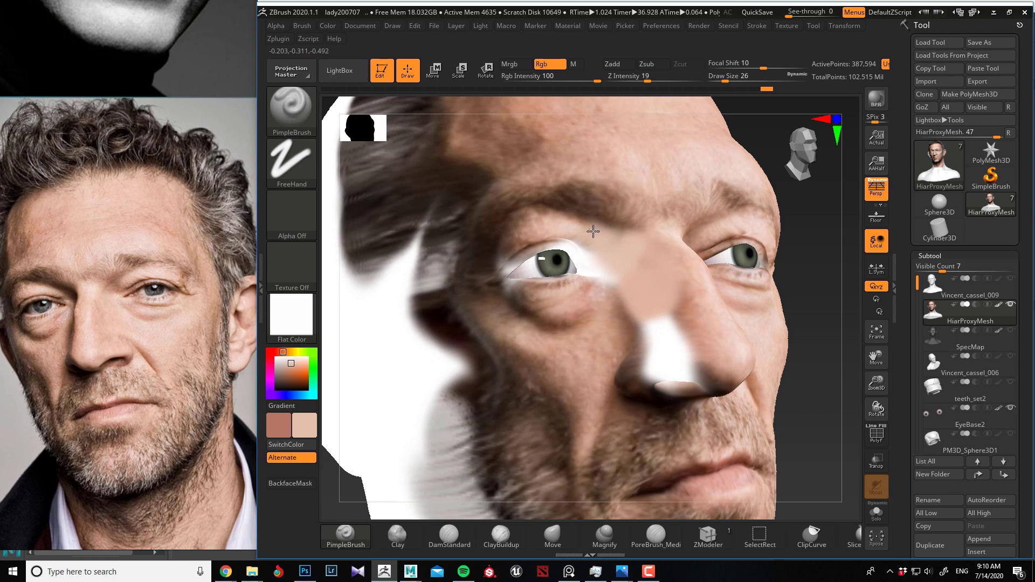
{"action": "left_click_drag", "start_coordinate": [573, 232], "coordinate": [599, 249]}
Switch the brush to the Color Spray stroke with Alpha 47
{"action": "left_click", "coordinate": [291, 160]}
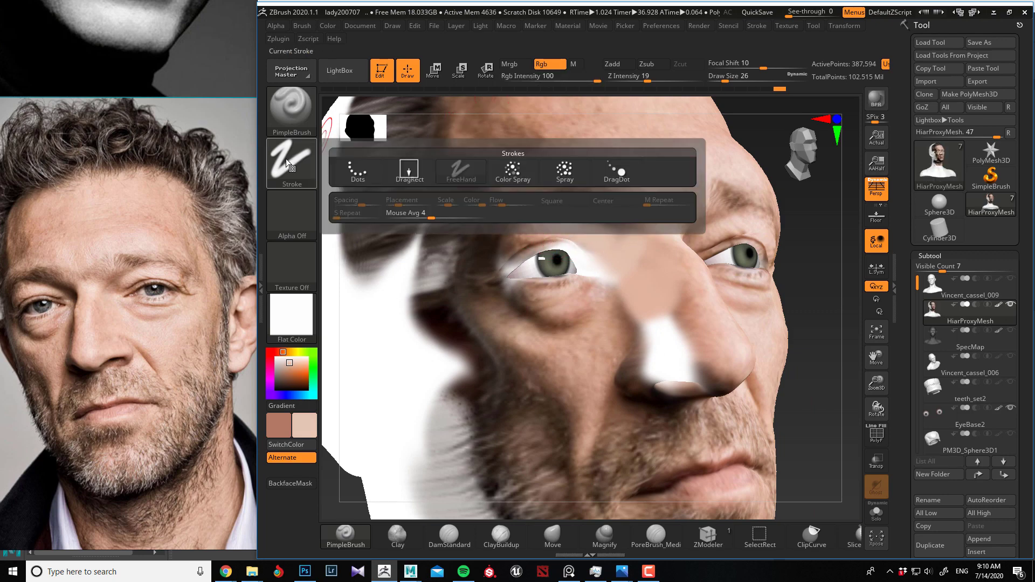
{"action": "left_click", "coordinate": [512, 171]}
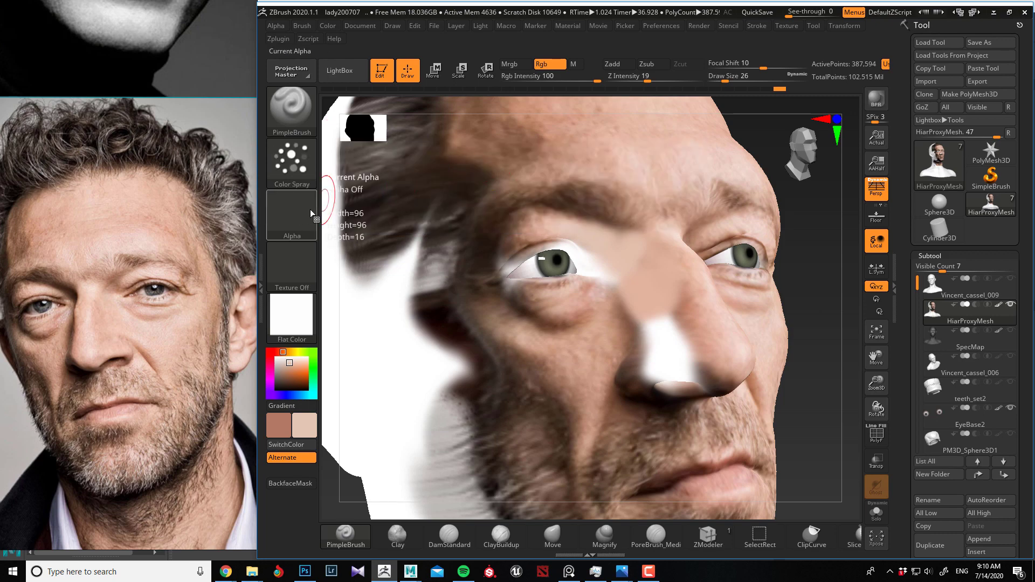
{"action": "left_click", "coordinate": [296, 211]}
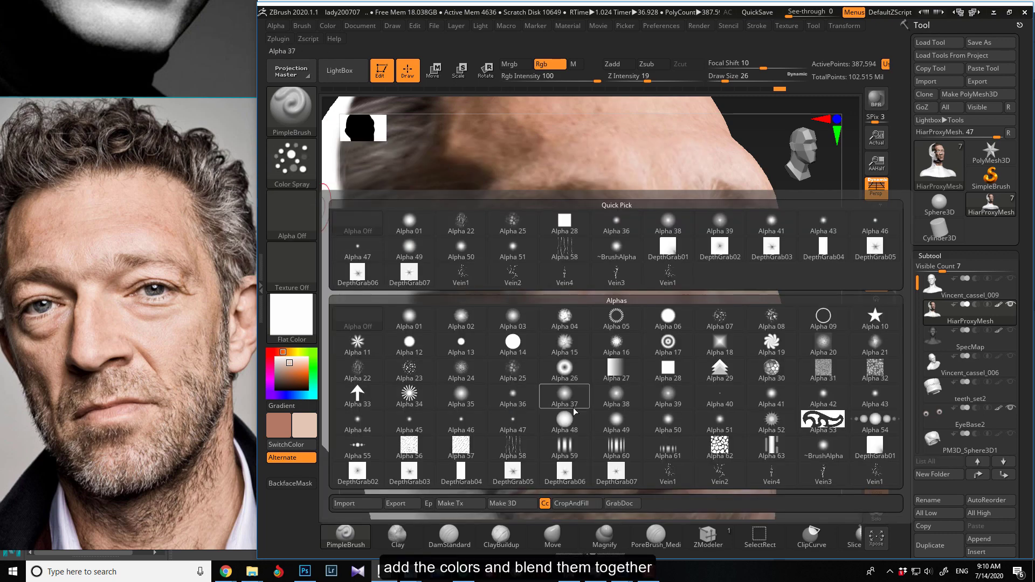
{"action": "left_click", "coordinate": [526, 422]}
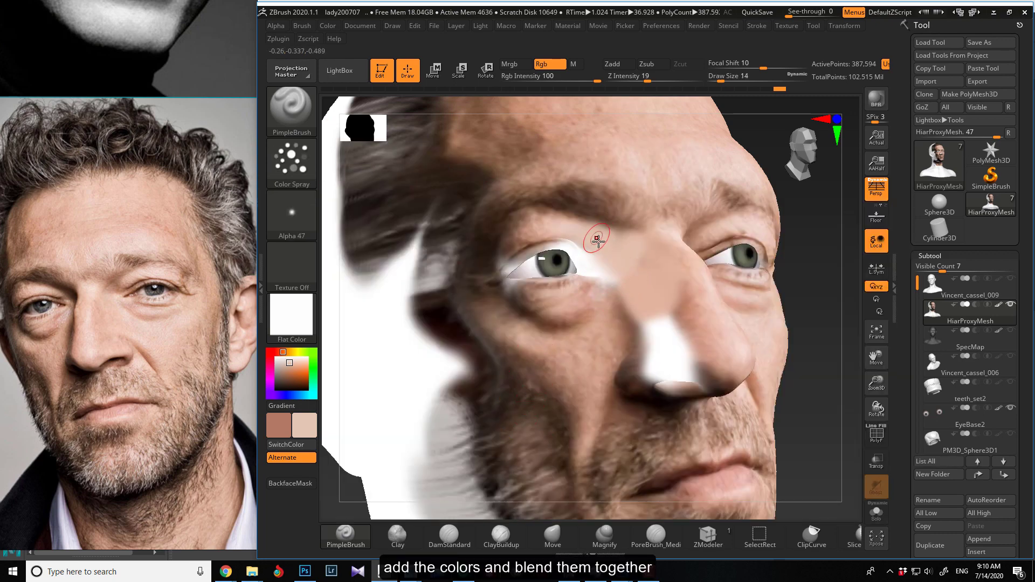
Set the draw size to 9, sample a skin tone from the face, and spray it over the white gap on the side of the nose
{"action": "key", "text": "bracketleft"}
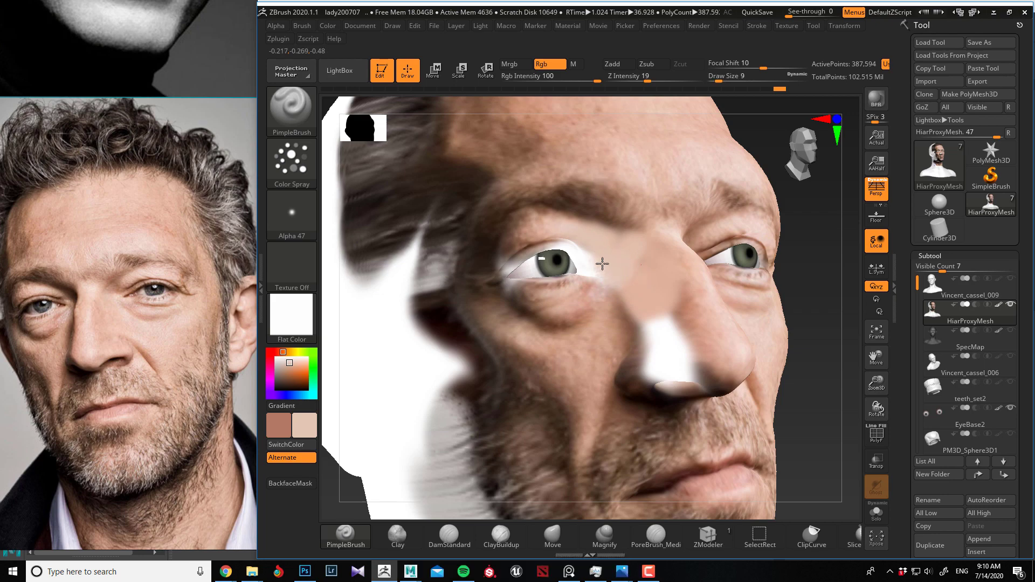
{"action": "left_click", "coordinate": [291, 161]}
{"action": "key", "text": "c"}
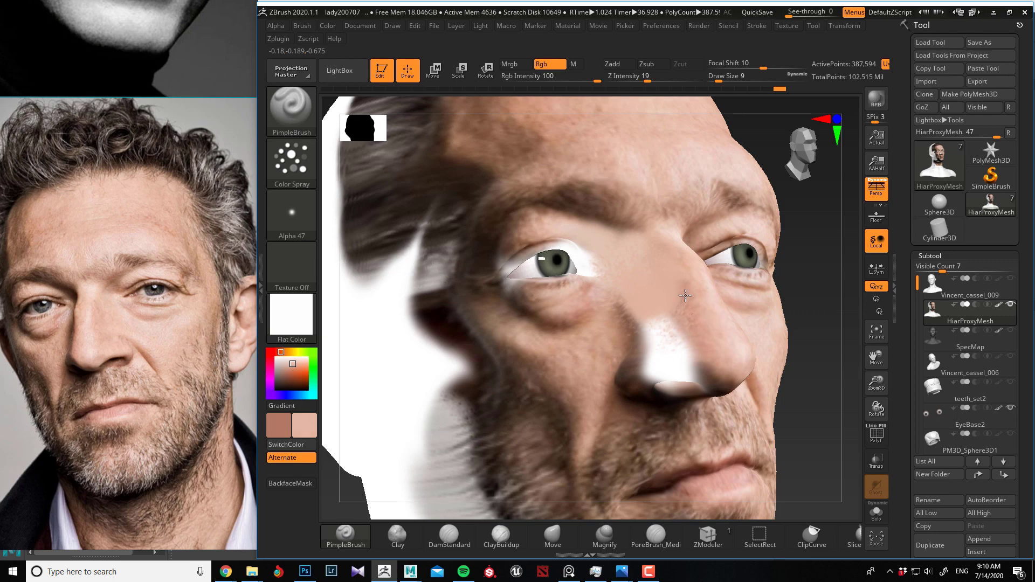
{"action": "left_click_drag", "start_coordinate": [676, 318], "coordinate": [658, 323]}
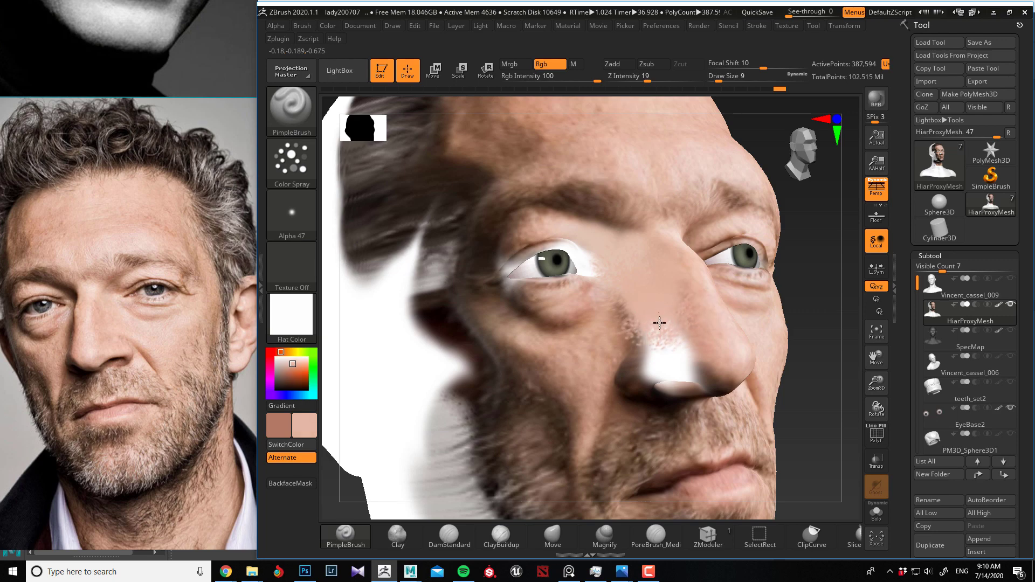
{"action": "left_click", "coordinate": [270, 157]}
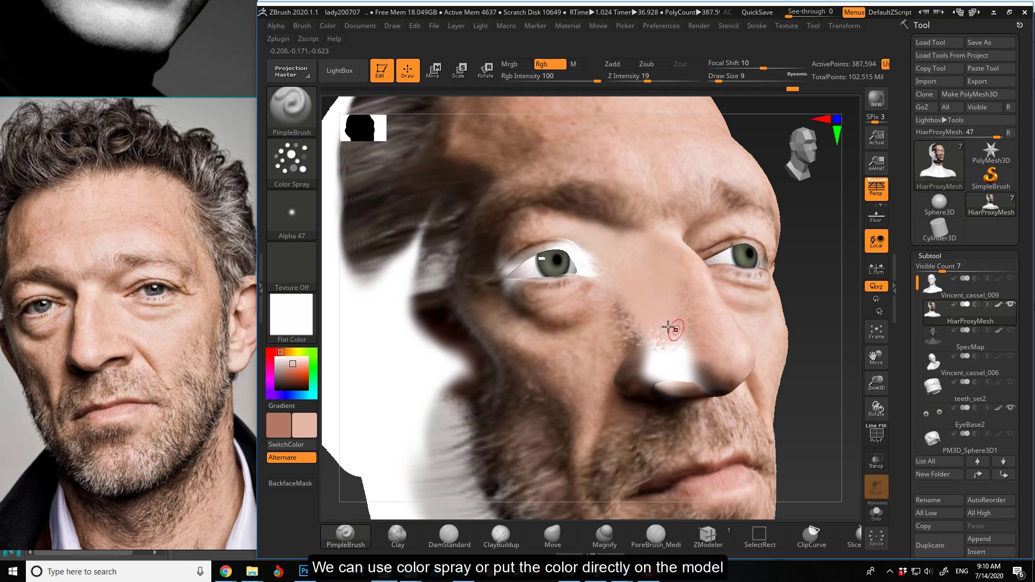
Set the draw size to 7, switch the brush to Alpha 50, and spray skin color over the white area above the nostril
{"action": "key", "text": "bracketleft"}
{"action": "left_click", "coordinate": [288, 209]}
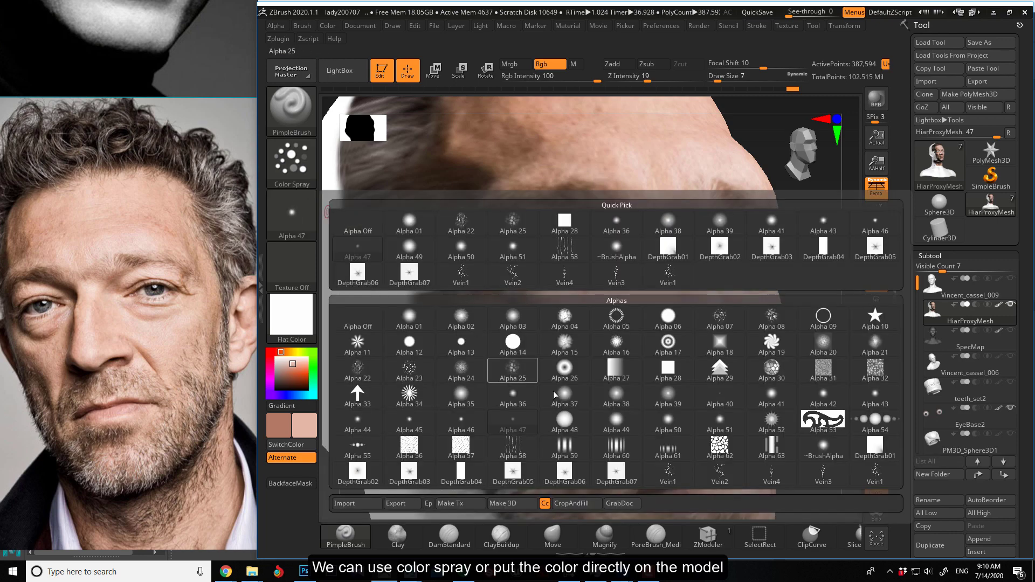
{"action": "left_click", "coordinate": [660, 425]}
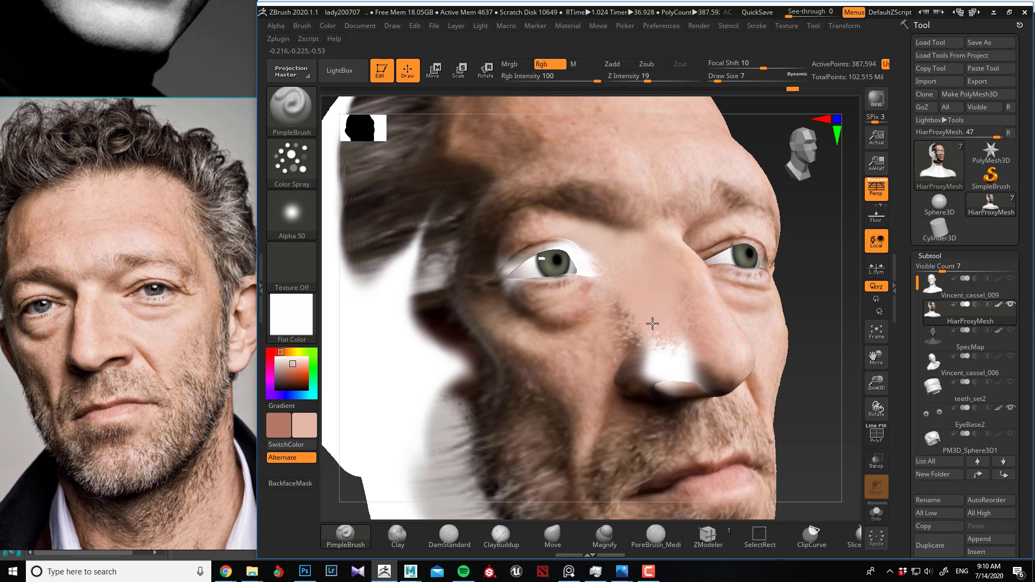
{"action": "left_click_drag", "start_coordinate": [694, 353], "coordinate": [688, 342]}
Sample a lighter skin tone from the textured side of the nose and spray it over the white nostril wing
{"action": "left_click_drag", "start_coordinate": [824, 344], "coordinate": [605, 345]}
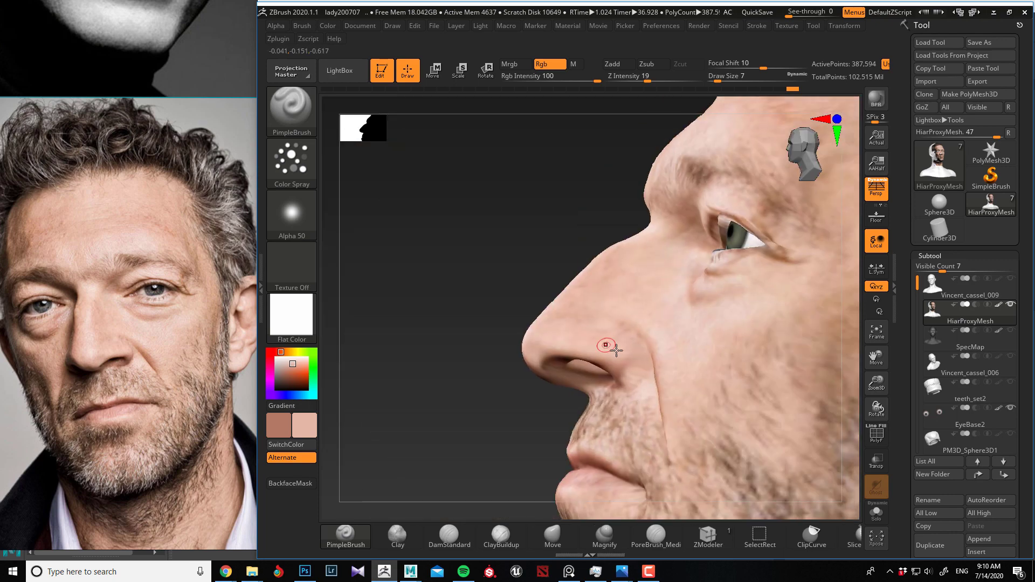
{"action": "key", "text": "c"}
{"action": "left_click_drag", "start_coordinate": [510, 323], "coordinate": [717, 329]}
{"action": "mouse_move", "coordinate": [670, 360]}
{"action": "left_mouse_down"}
{"action": "mouse_move", "coordinate": [650, 377]}
{"action": "mouse_move", "coordinate": [665, 340]}
{"action": "mouse_move", "coordinate": [701, 345]}
{"action": "mouse_move", "coordinate": [692, 360]}
{"action": "left_mouse_up"}
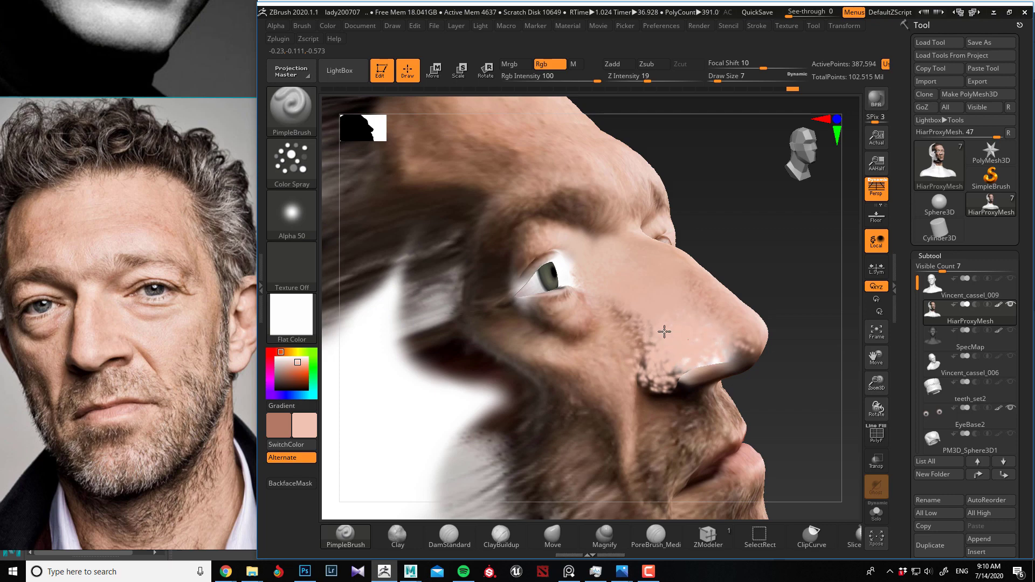
Sample skin tones along the nose and blend the speckled color between its side and the nostril wing
{"action": "key", "text": "c"}
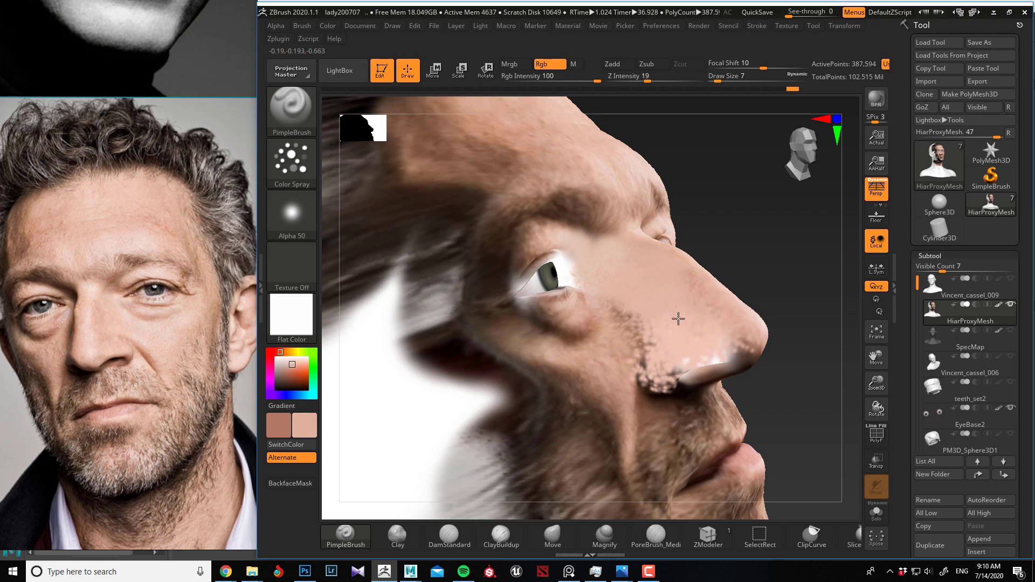
{"action": "left_click_drag", "start_coordinate": [760, 277], "coordinate": [704, 291]}
{"action": "left_click_drag", "start_coordinate": [351, 319], "coordinate": [353, 328]}
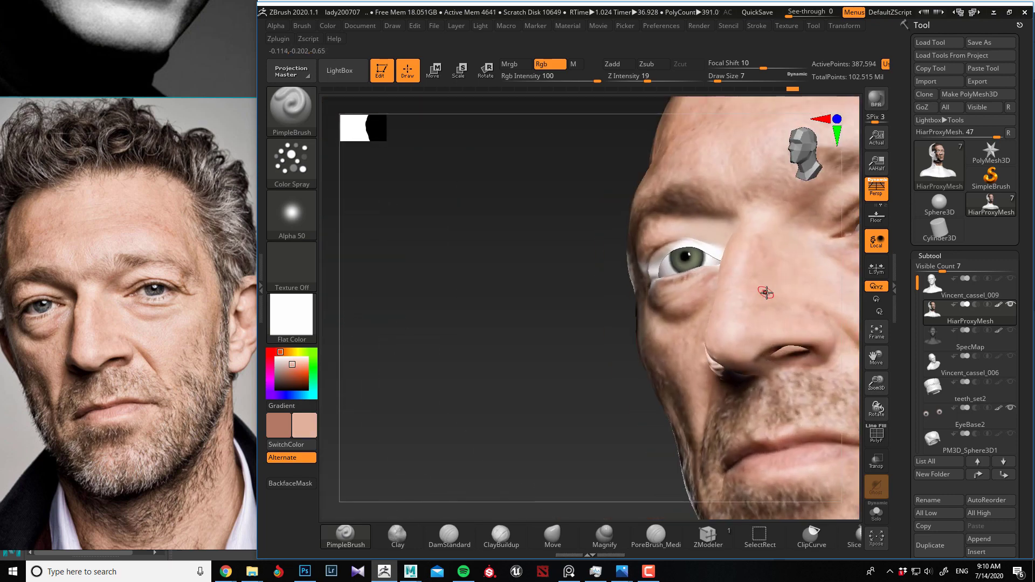
{"action": "right_click_drag", "start_coordinate": [773, 281], "coordinate": [688, 321]}
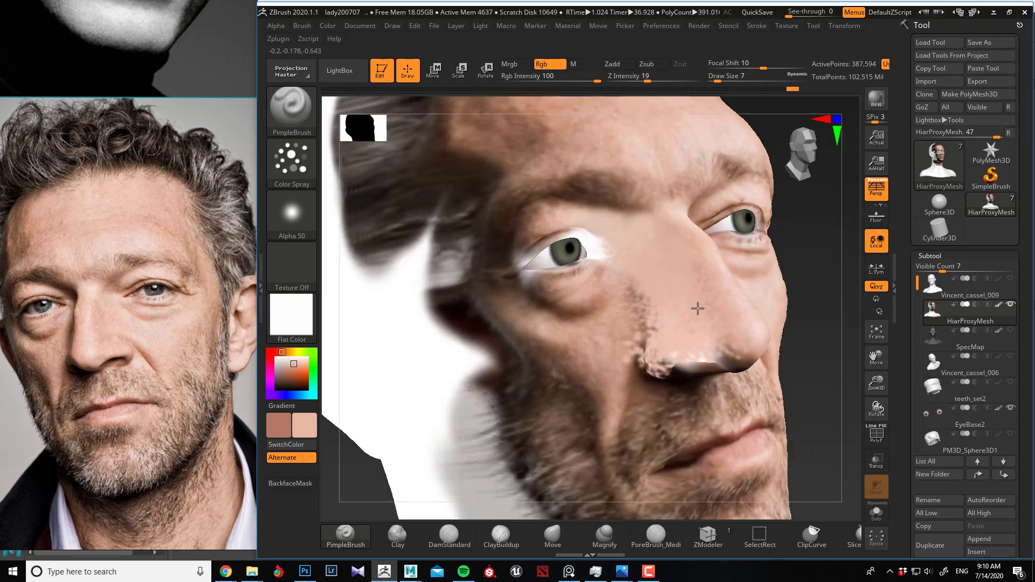
{"action": "key", "text": "c"}
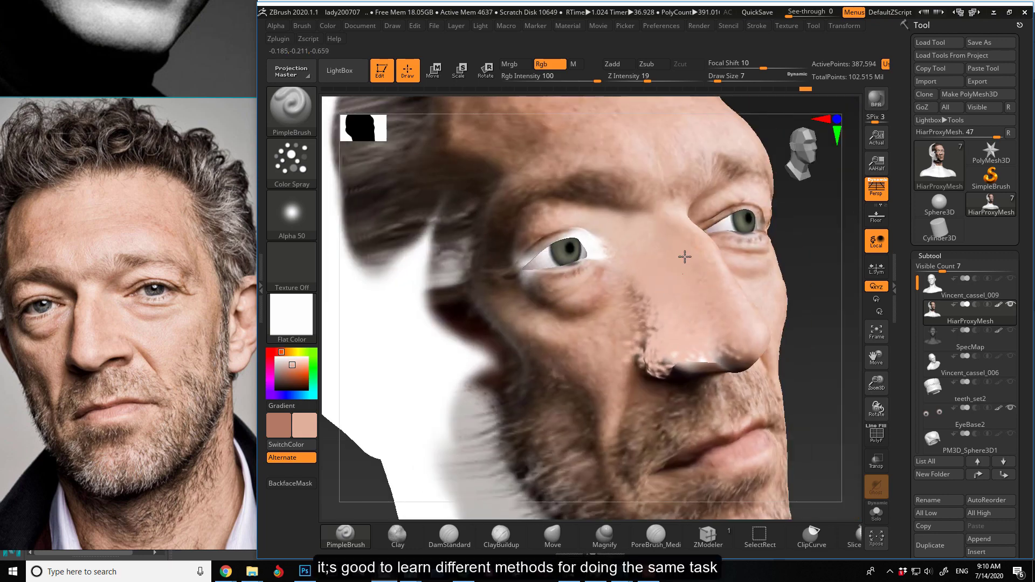
Sample darker reddish tones from the underside of the nose and paint over both nostrils and the white gap beneath the nose
{"action": "right_click_drag", "start_coordinate": [803, 344], "coordinate": [739, 287]}
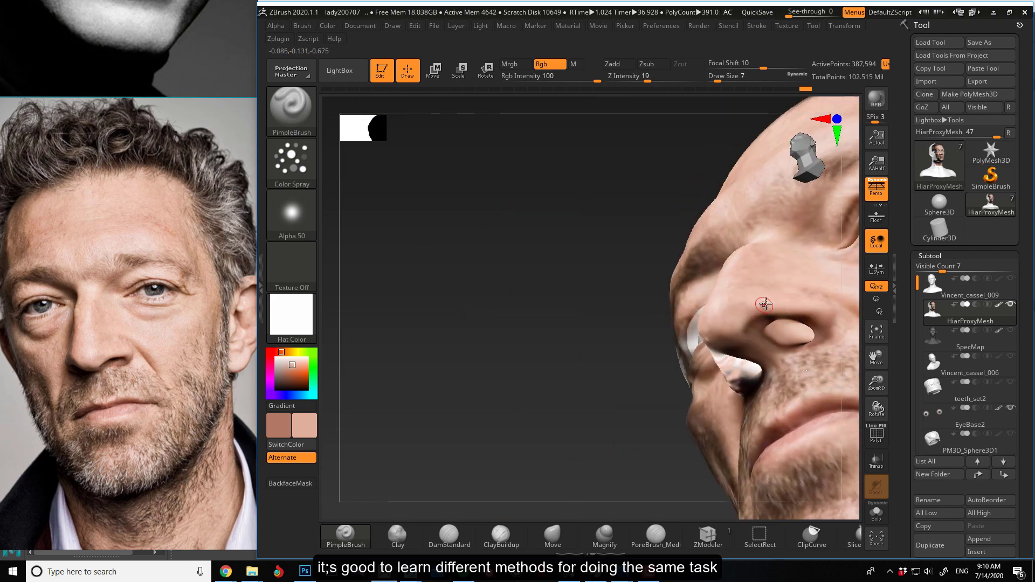
{"action": "key", "text": "c"}
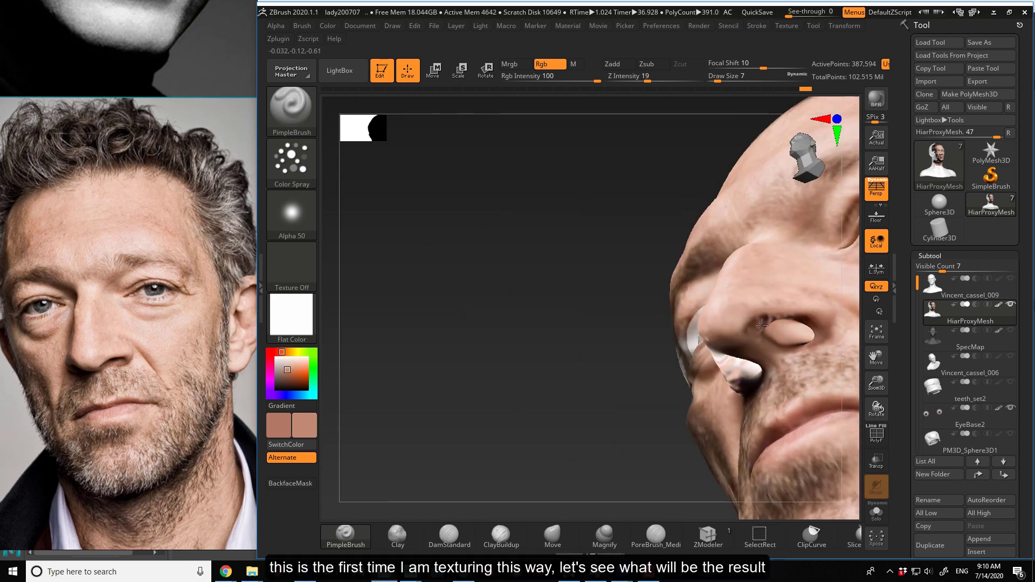
{"action": "mouse_move", "coordinate": [762, 325]}
{"action": "left_mouse_down"}
{"action": "mouse_move", "coordinate": [750, 345]}
{"action": "mouse_move", "coordinate": [765, 318]}
{"action": "mouse_move", "coordinate": [757, 323]}
{"action": "mouse_move", "coordinate": [810, 325]}
{"action": "mouse_move", "coordinate": [744, 326]}
{"action": "mouse_move", "coordinate": [756, 349]}
{"action": "mouse_move", "coordinate": [787, 308]}
{"action": "mouse_move", "coordinate": [730, 314]}
{"action": "mouse_move", "coordinate": [742, 338]}
{"action": "mouse_move", "coordinate": [757, 309]}
{"action": "mouse_move", "coordinate": [743, 348]}
{"action": "left_mouse_up"}
{"action": "key", "text": "c"}
{"action": "key", "text": "c"}
{"action": "key", "text": "c"}
{"action": "right_click_drag", "start_coordinate": [744, 348], "coordinate": [719, 340]}
{"action": "mouse_move", "coordinate": [719, 341]}
{"action": "left_mouse_down"}
{"action": "mouse_move", "coordinate": [699, 384]}
{"action": "mouse_move", "coordinate": [720, 356]}
{"action": "left_mouse_up"}
{"action": "mouse_move", "coordinate": [685, 385]}
{"action": "left_mouse_down"}
{"action": "mouse_move", "coordinate": [733, 361]}
{"action": "mouse_move", "coordinate": [697, 377]}
{"action": "mouse_move", "coordinate": [692, 391]}
{"action": "mouse_move", "coordinate": [722, 356]}
{"action": "mouse_move", "coordinate": [677, 394]}
{"action": "mouse_move", "coordinate": [694, 364]}
{"action": "mouse_move", "coordinate": [668, 398]}
{"action": "left_mouse_up"}
{"action": "key", "text": "c"}
{"action": "right_click_drag", "start_coordinate": [679, 256], "coordinate": [598, 249]}
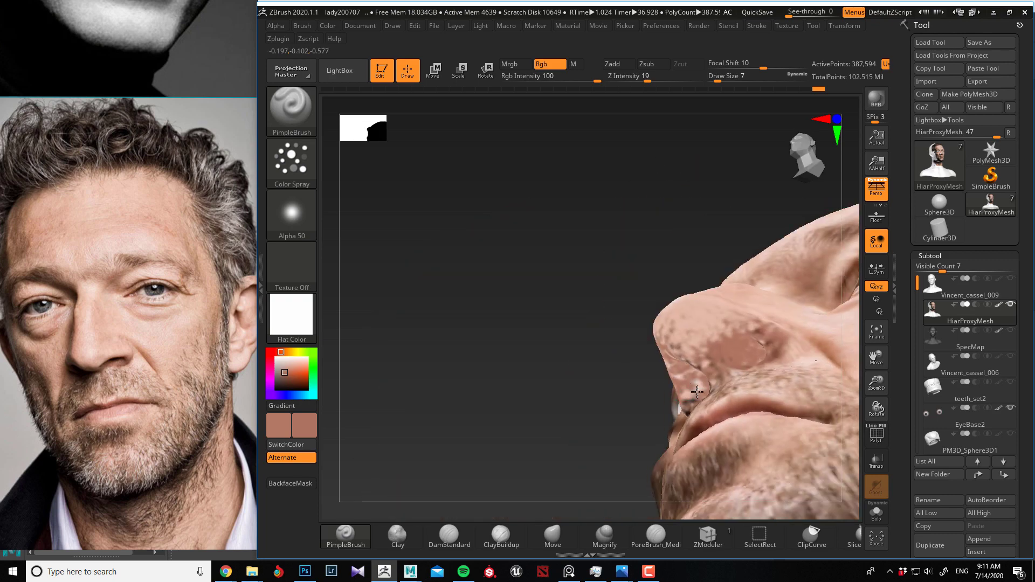
Sample a light skin tone from the nose and soften the dark speckled edge around the nose tip
{"action": "right_click_drag", "start_coordinate": [724, 362], "coordinate": [610, 331]}
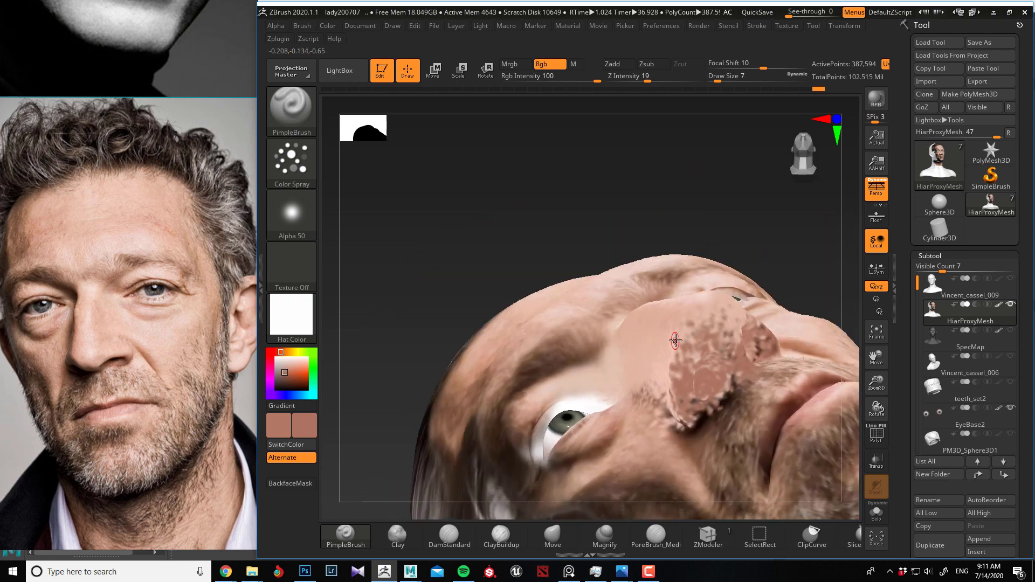
{"action": "key", "text": "c"}
{"action": "mouse_move", "coordinate": [675, 340]}
{"action": "left_mouse_down"}
{"action": "mouse_move", "coordinate": [687, 360]}
{"action": "mouse_move", "coordinate": [716, 350]}
{"action": "mouse_move", "coordinate": [686, 332]}
{"action": "left_mouse_up"}
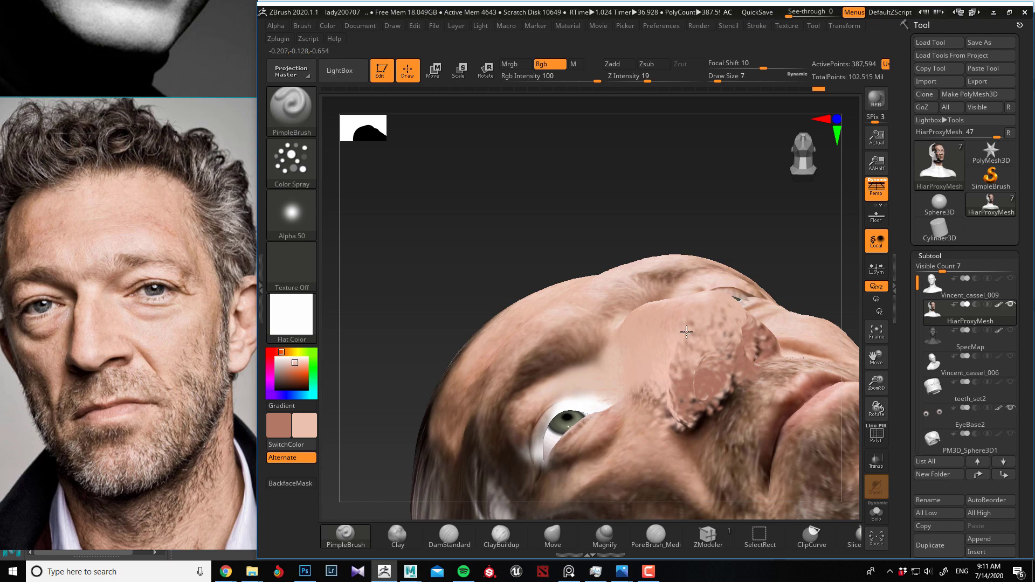
{"action": "right_click_drag", "start_coordinate": [539, 230], "coordinate": [527, 370]}
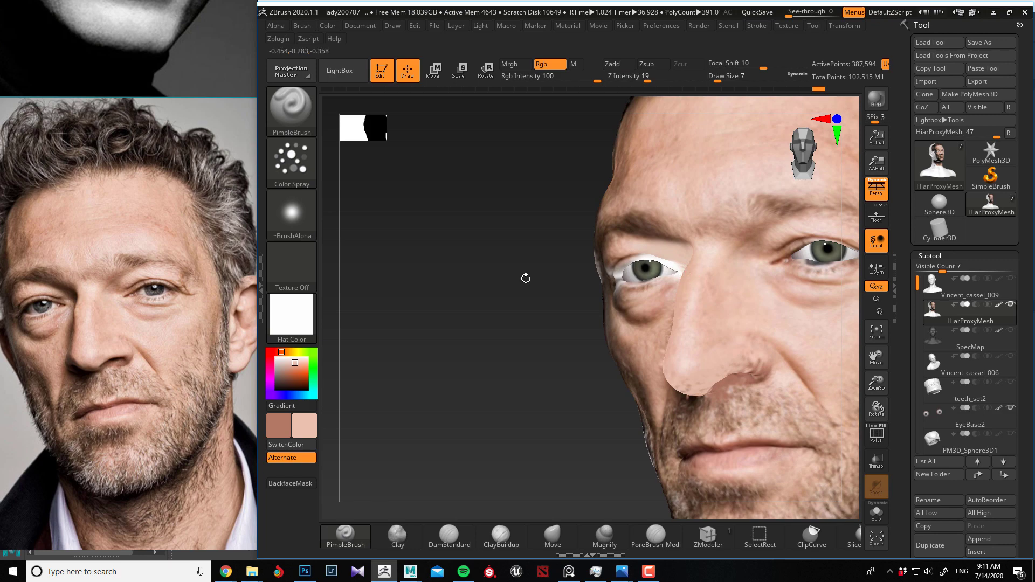
{"action": "right_click_drag", "start_coordinate": [525, 278], "coordinate": [683, 258]}
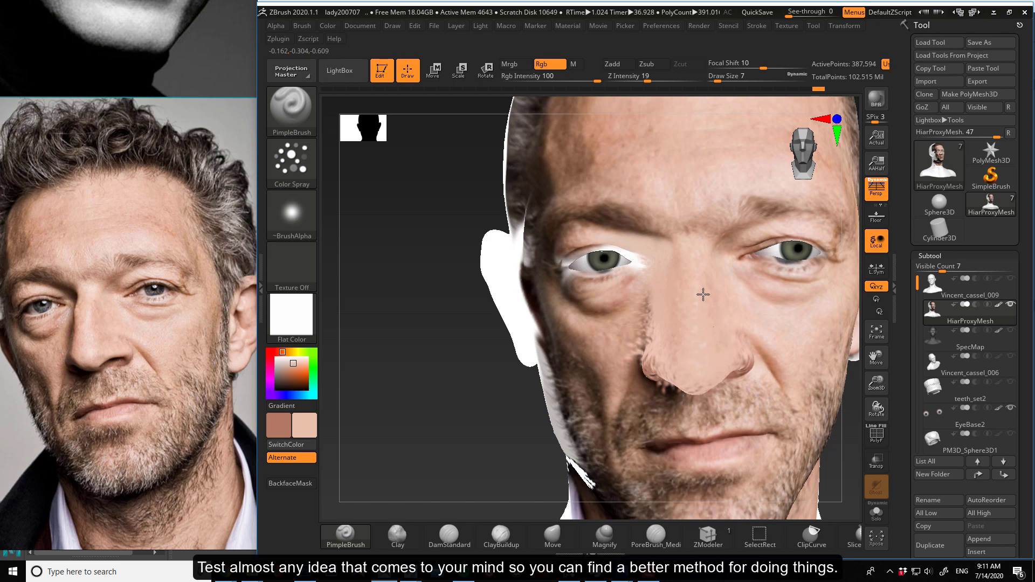
Sample a reddish-brown skin tone and spray it over the dark crease between the nostril wing and the cheek
{"action": "mouse_move", "coordinate": [703, 294]}
{"action": "right_mouse_down"}
{"action": "mouse_move", "coordinate": [655, 359]}
{"action": "mouse_move", "coordinate": [759, 409]}
{"action": "mouse_move", "coordinate": [616, 364]}
{"action": "right_mouse_up"}
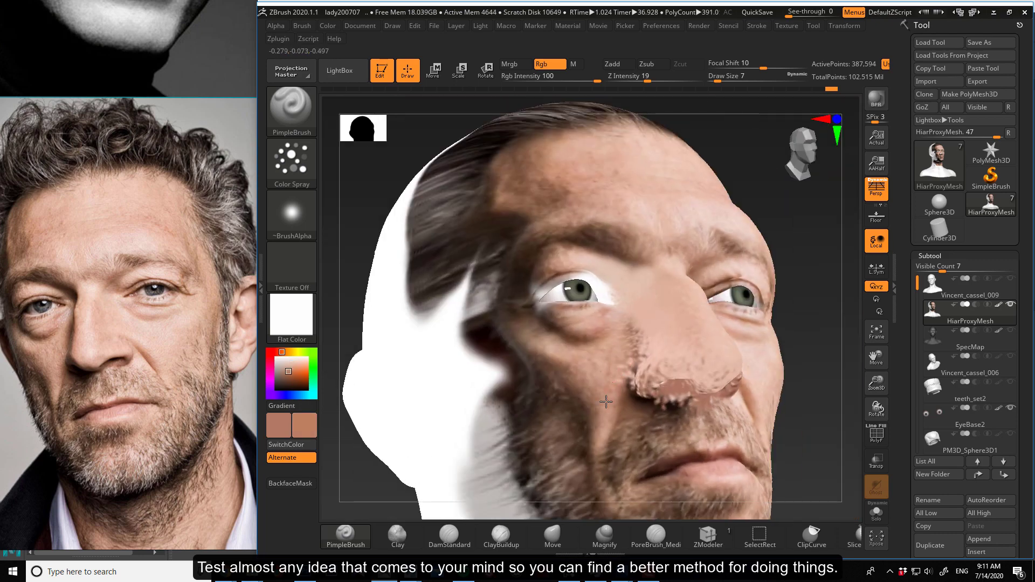
{"action": "left_click_drag", "start_coordinate": [640, 345], "coordinate": [644, 335]}
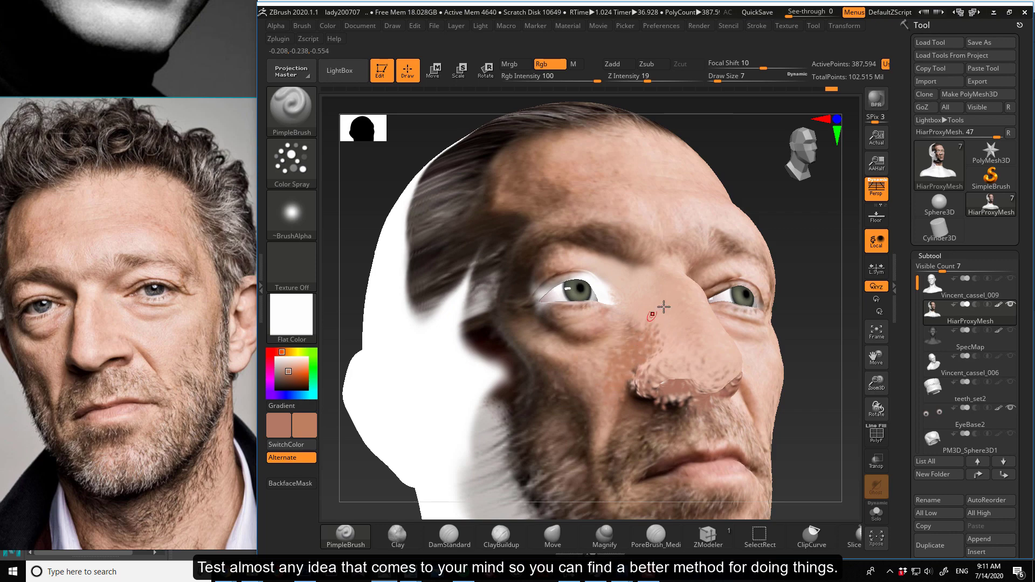
{"action": "key", "text": "c"}
Sample a light skin tone from the opposite cheek and spray it over the darker cheek and the side of the nose
{"action": "right_click_drag", "start_coordinate": [642, 327], "coordinate": [781, 381]}
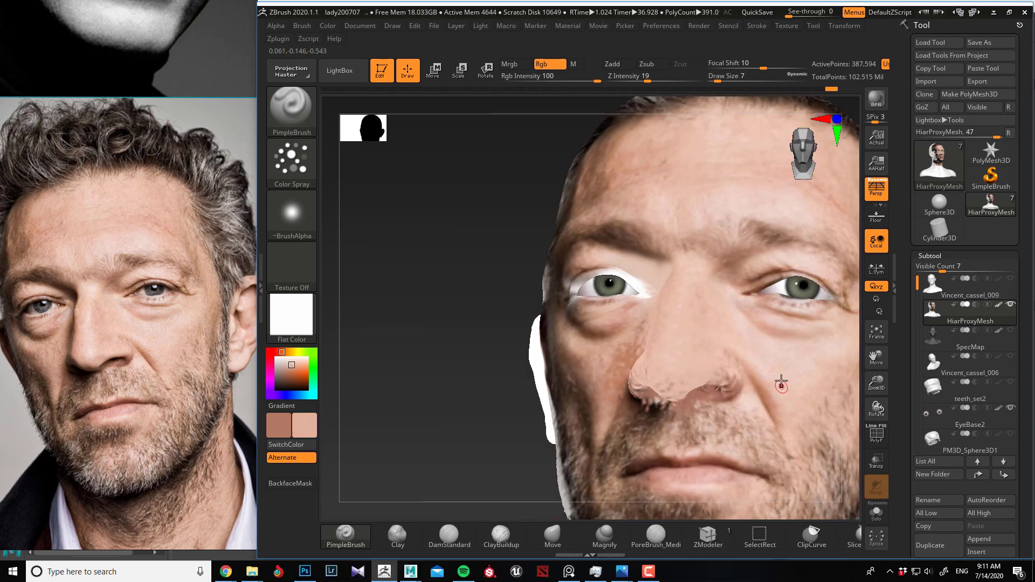
{"action": "key", "text": "c"}
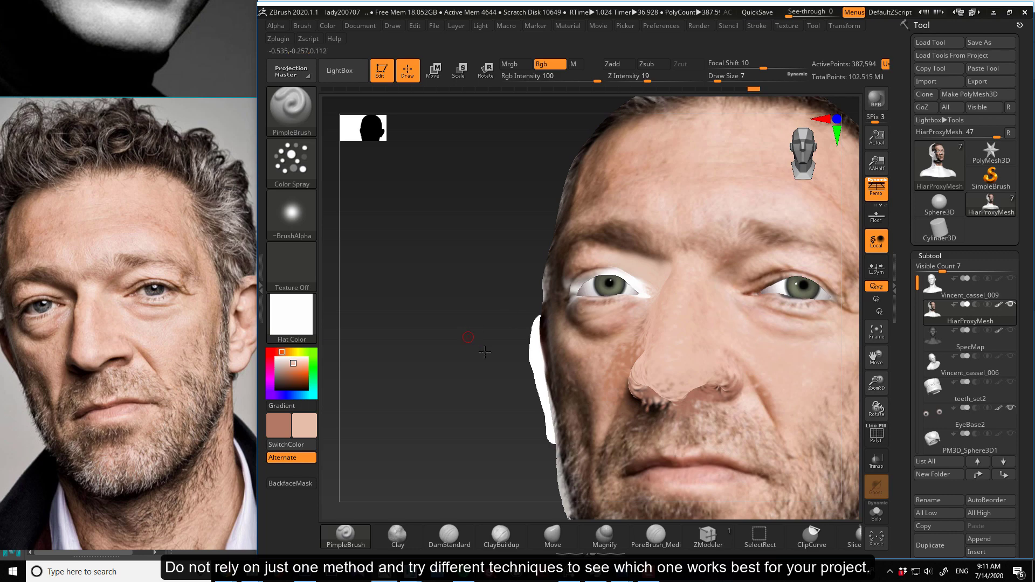
{"action": "left_click_drag", "start_coordinate": [483, 353], "coordinate": [611, 326]}
{"action": "mouse_move", "coordinate": [587, 393]}
{"action": "left_mouse_down"}
{"action": "mouse_move", "coordinate": [616, 376]}
{"action": "mouse_move", "coordinate": [587, 399]}
{"action": "mouse_move", "coordinate": [566, 378]}
{"action": "mouse_move", "coordinate": [603, 404]}
{"action": "mouse_move", "coordinate": [557, 359]}
{"action": "left_mouse_up"}
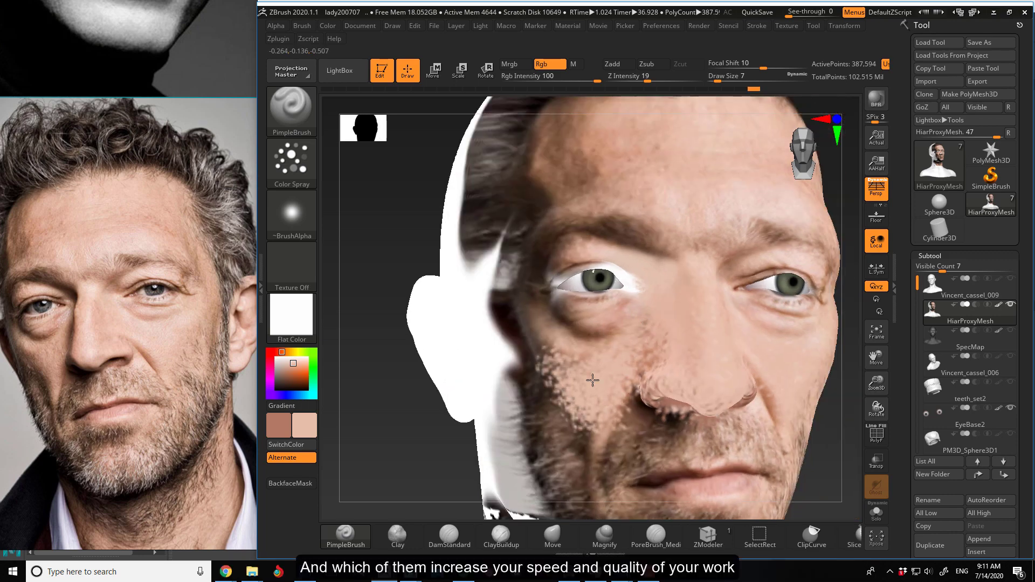
{"action": "left_click_drag", "start_coordinate": [378, 356], "coordinate": [598, 356]}
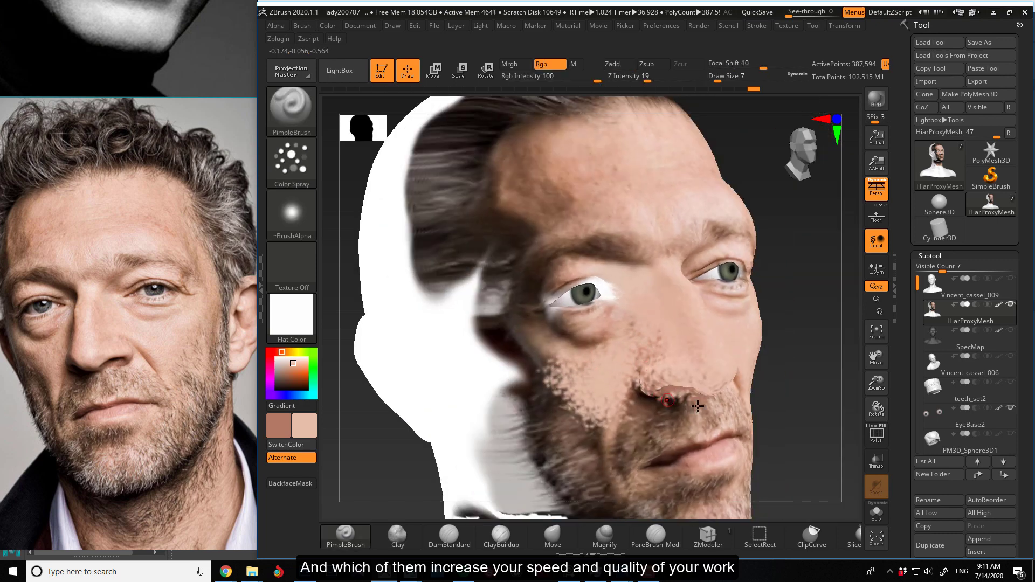
{"action": "left_click_drag", "start_coordinate": [808, 404], "coordinate": [632, 367]}
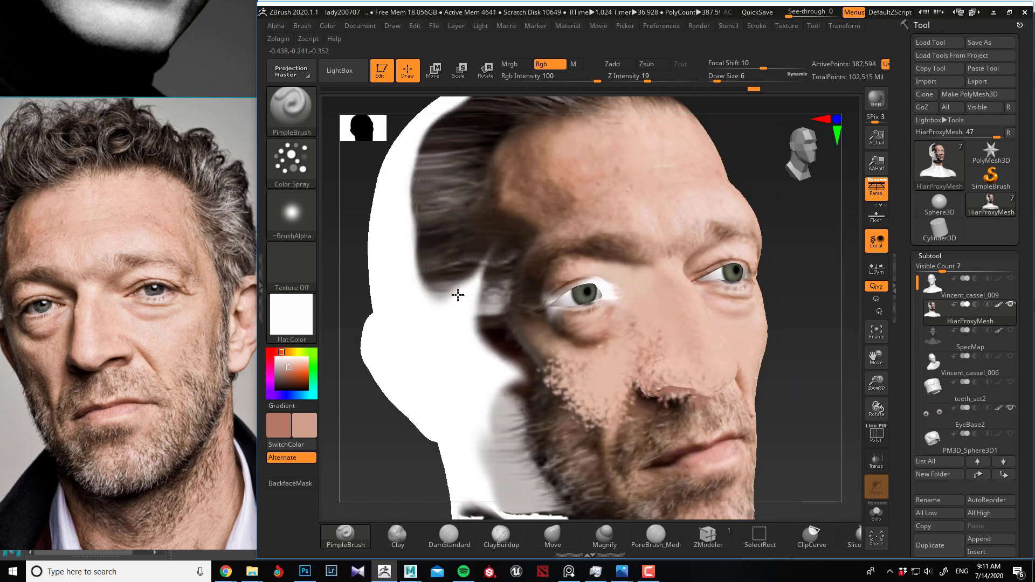
Turn off the brush alpha, set the draw size to 8, and blend the area between nostril and cheek with sampled skin tones
{"action": "left_click", "coordinate": [285, 114]}
{"action": "left_click", "coordinate": [301, 162]}
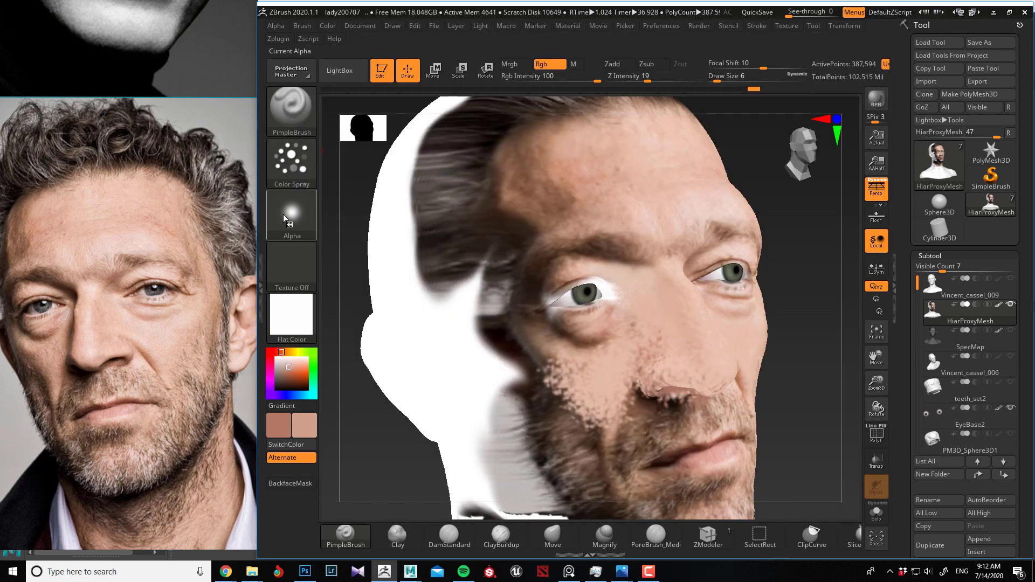
{"action": "left_click", "coordinate": [282, 214]}
{"action": "left_click", "coordinate": [409, 396]}
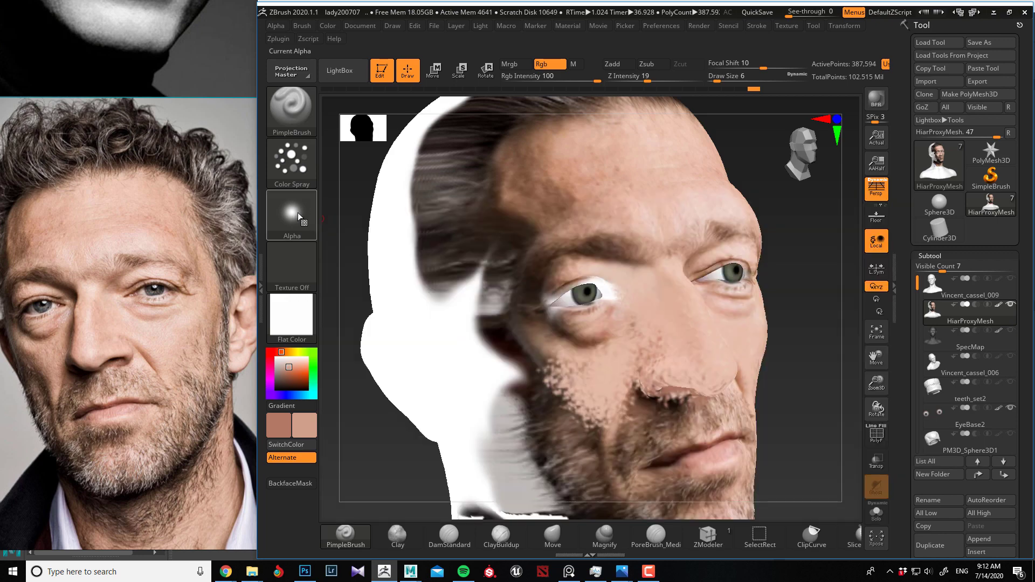
{"action": "left_click", "coordinate": [297, 213]}
{"action": "left_click", "coordinate": [363, 229]}
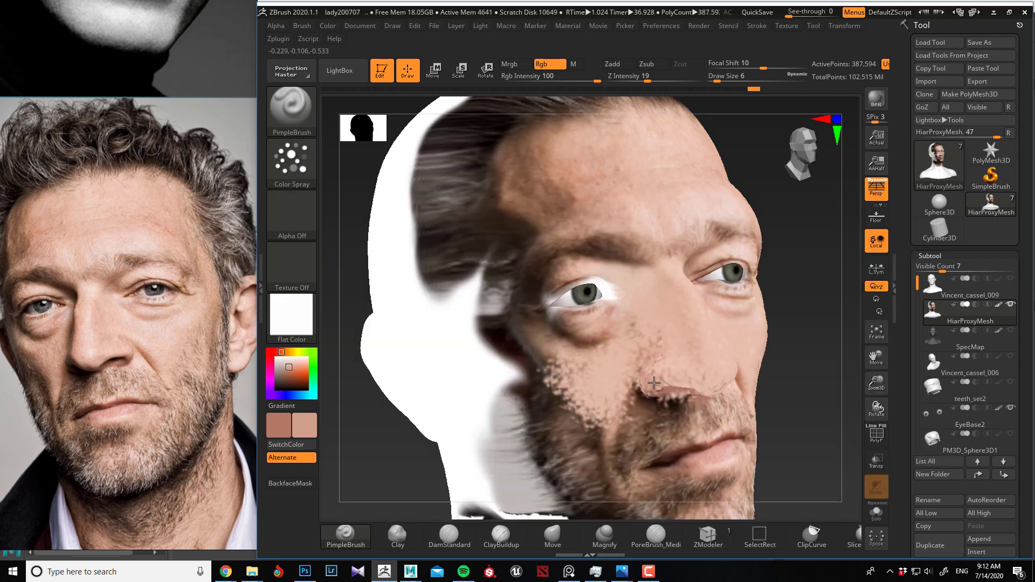
{"action": "left_click_drag", "start_coordinate": [601, 381], "coordinate": [457, 435]}
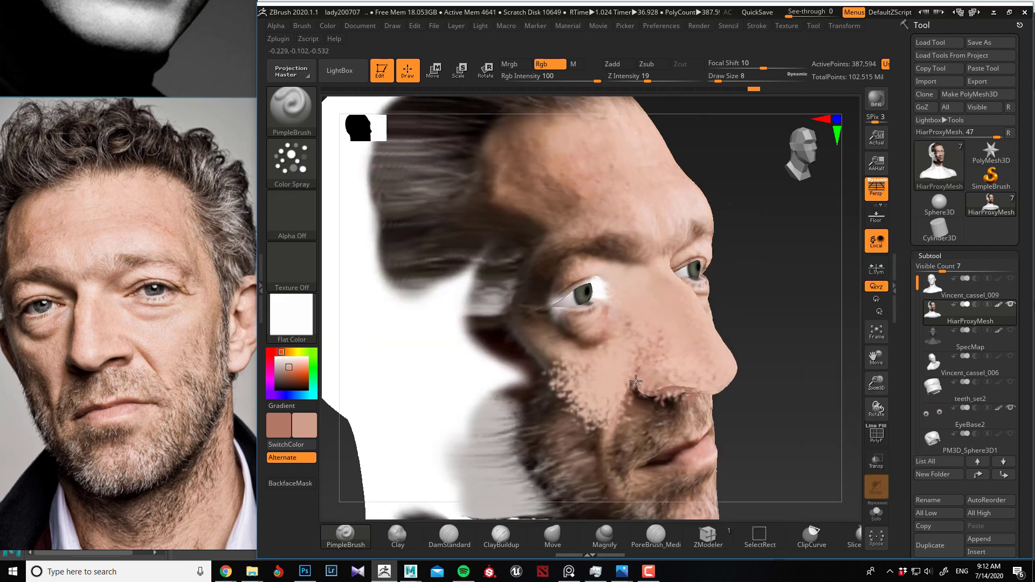
{"action": "key", "text": "c"}
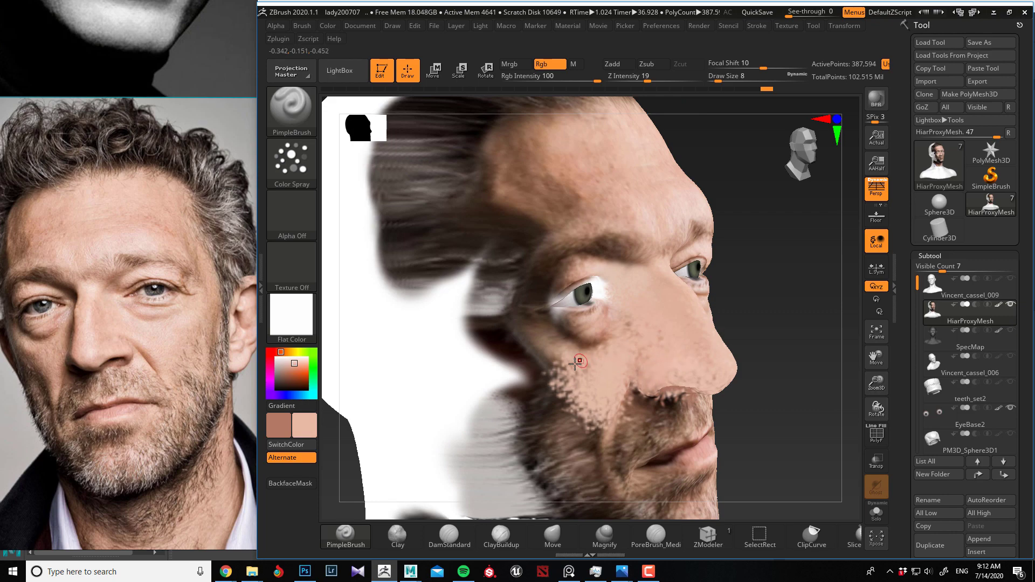
Set the draw size to 6, sample skin tones around the well-textured eye, and spray them around the other eye's lid, outer corner and under-eye area
{"action": "left_click_drag", "start_coordinate": [766, 332], "coordinate": [426, 296]}
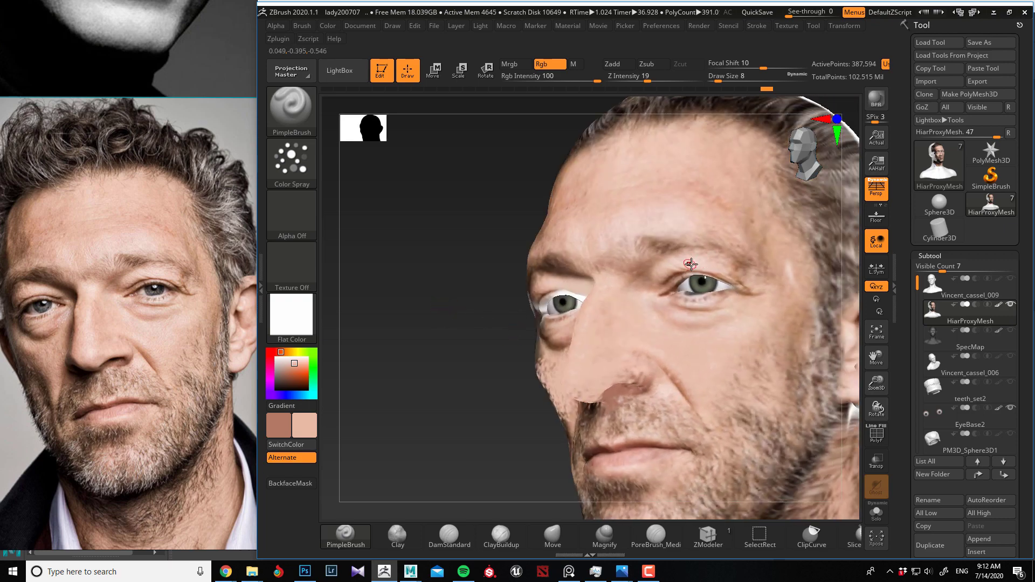
{"action": "left_click_drag", "start_coordinate": [474, 269], "coordinate": [431, 278]}
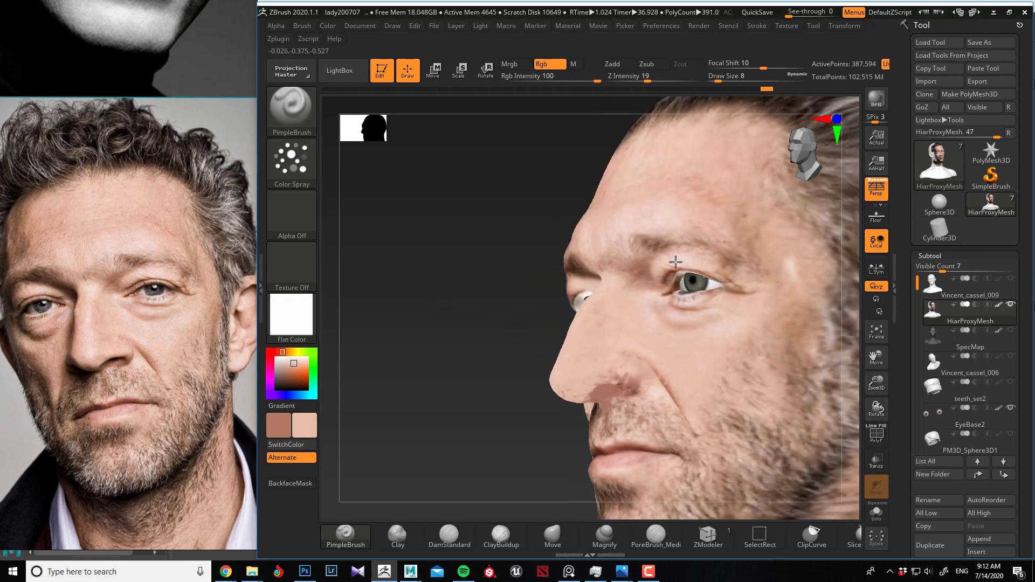
{"action": "left_click_drag", "start_coordinate": [543, 263], "coordinate": [698, 262]}
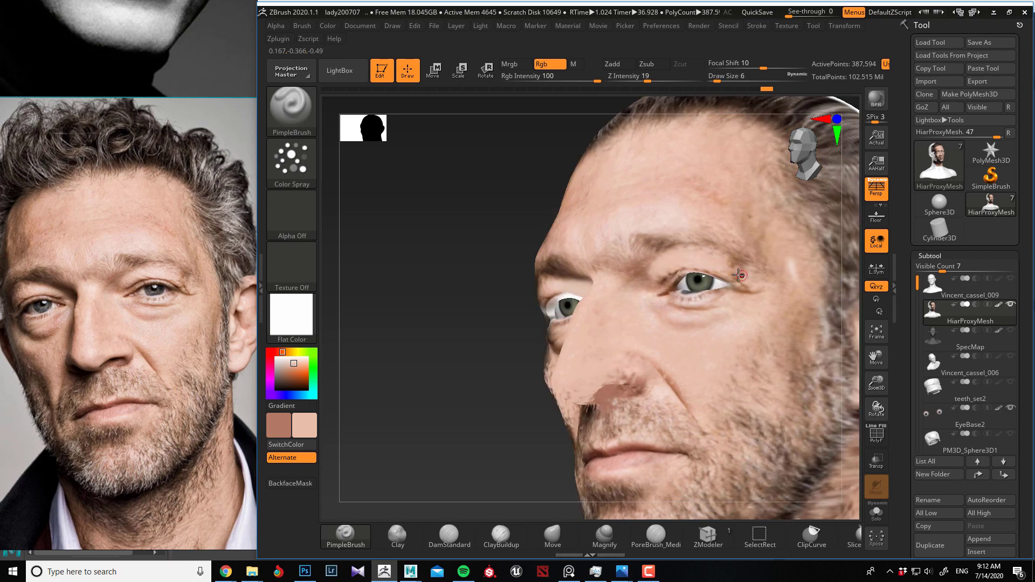
{"action": "key", "text": "c"}
{"action": "mouse_move", "coordinate": [432, 285]}
{"action": "left_mouse_down"}
{"action": "mouse_move", "coordinate": [620, 283]}
{"action": "mouse_move", "coordinate": [560, 286]}
{"action": "mouse_move", "coordinate": [586, 270]}
{"action": "mouse_move", "coordinate": [550, 310]}
{"action": "mouse_move", "coordinate": [539, 307]}
{"action": "mouse_move", "coordinate": [588, 346]}
{"action": "mouse_move", "coordinate": [561, 337]}
{"action": "mouse_move", "coordinate": [598, 340]}
{"action": "mouse_move", "coordinate": [577, 343]}
{"action": "left_mouse_up"}
{"action": "key", "text": "c"}
{"action": "mouse_move", "coordinate": [615, 266]}
{"action": "left_mouse_down"}
{"action": "mouse_move", "coordinate": [584, 270]}
{"action": "mouse_move", "coordinate": [584, 283]}
{"action": "left_mouse_up"}
{"action": "left_click_drag", "start_coordinate": [785, 278], "coordinate": [593, 251]}
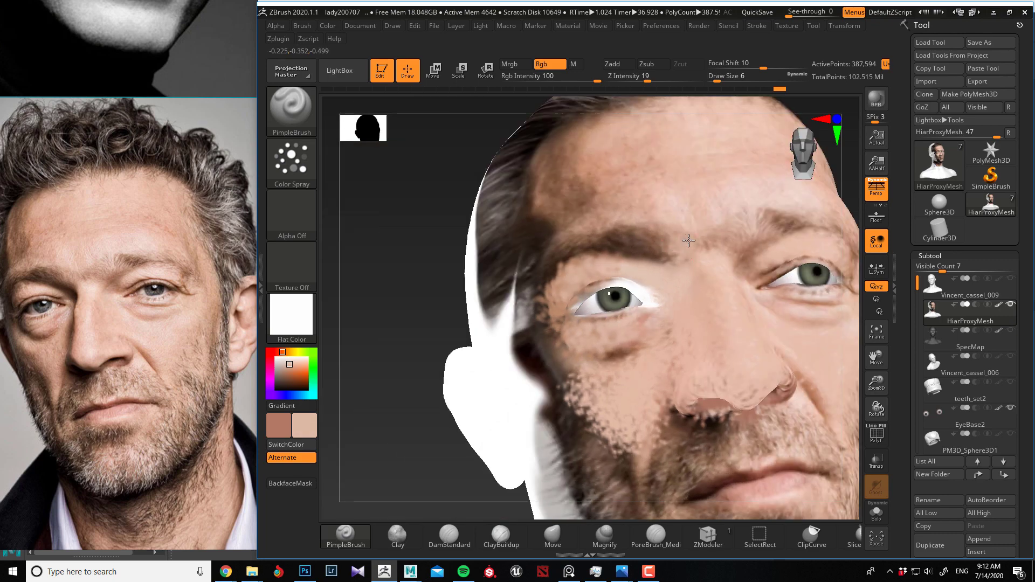
Sample light skin tones from the well-lit skin and spray them over the shadowed side of the forehead and temple
{"action": "key", "text": "c"}
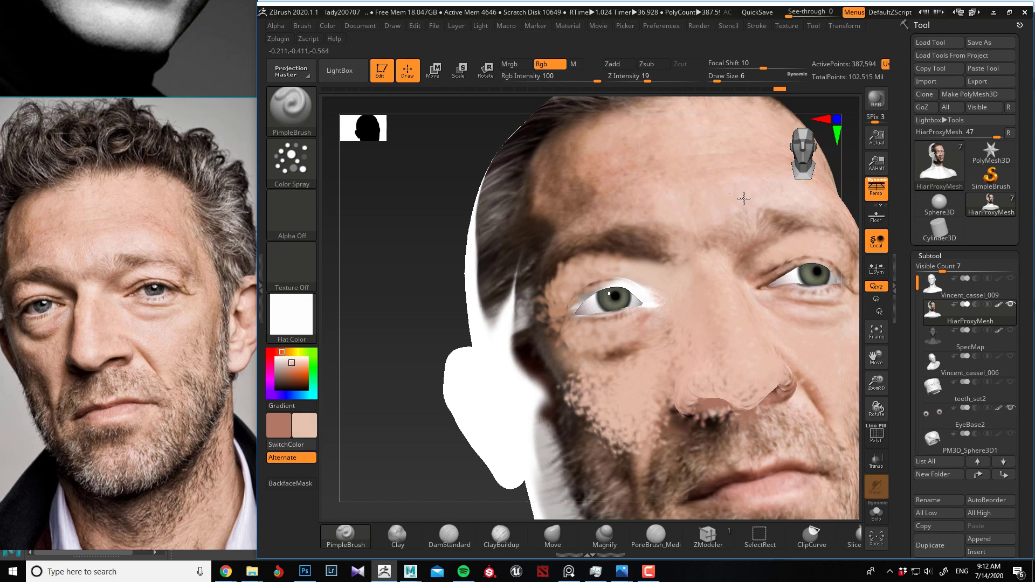
{"action": "left_click_drag", "start_coordinate": [445, 205], "coordinate": [632, 231]}
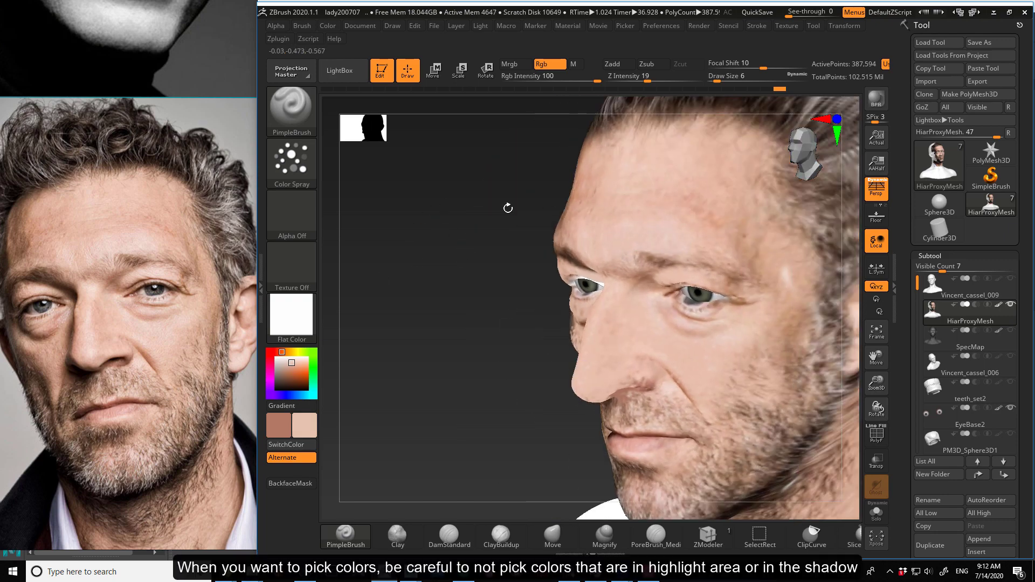
{"action": "mouse_move", "coordinate": [507, 208]}
{"action": "left_mouse_down"}
{"action": "mouse_move", "coordinate": [416, 238]}
{"action": "mouse_move", "coordinate": [612, 238]}
{"action": "left_mouse_up"}
{"action": "key", "text": "c"}
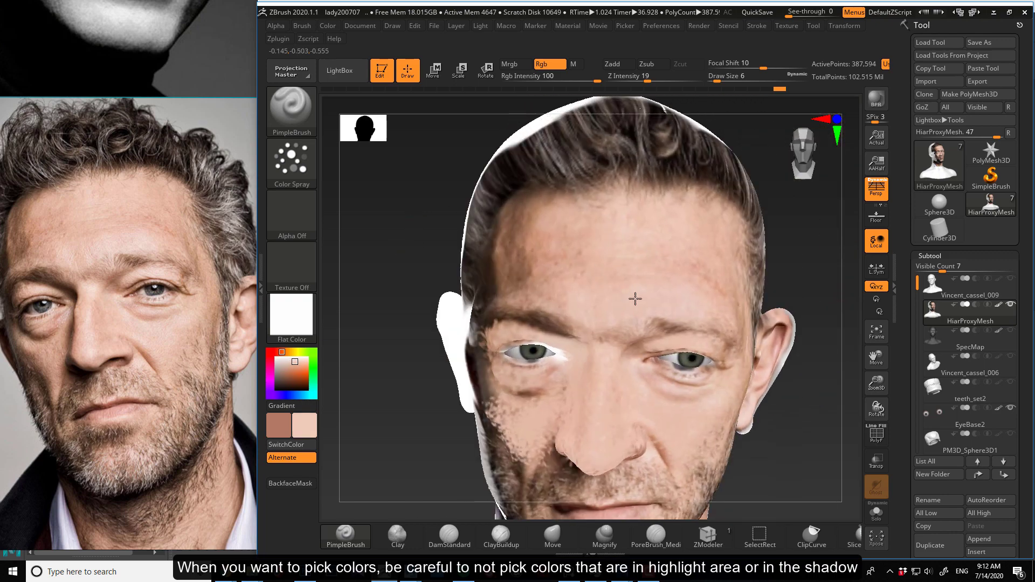
{"action": "key", "text": "c"}
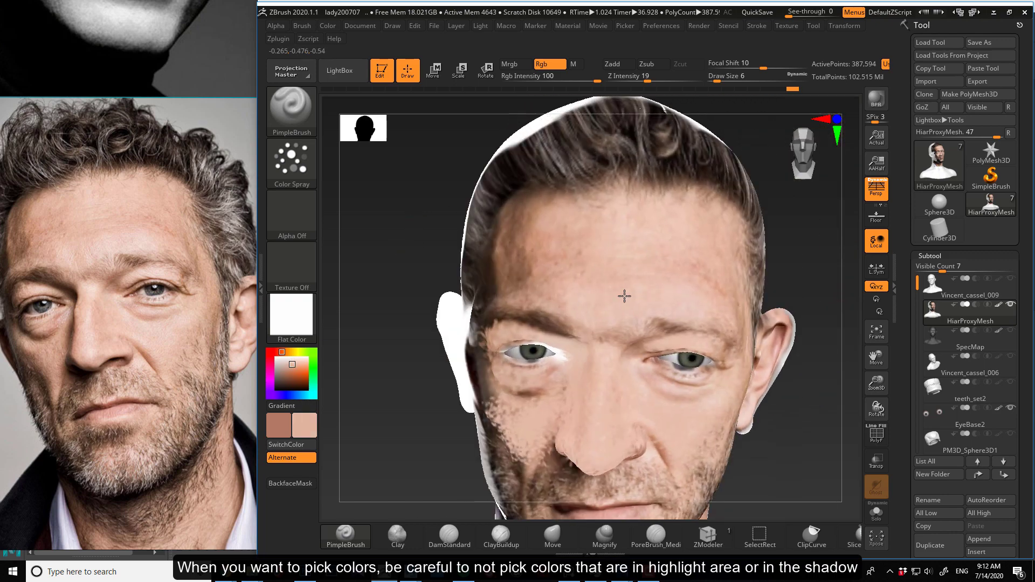
{"action": "right_click_drag", "start_coordinate": [688, 293], "coordinate": [488, 243]}
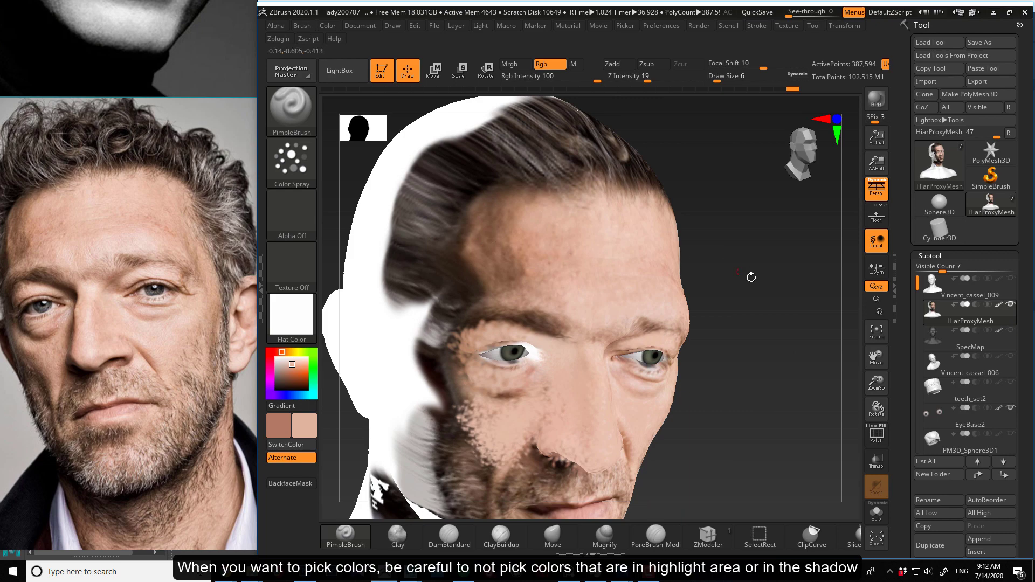
{"action": "left_click_drag", "start_coordinate": [751, 277], "coordinate": [700, 268]}
{"action": "key", "text": "c"}
{"action": "left_click_drag", "start_coordinate": [372, 263], "coordinate": [509, 257]}
{"action": "mouse_move", "coordinate": [464, 278]}
{"action": "left_mouse_down"}
{"action": "mouse_move", "coordinate": [492, 244]}
{"action": "mouse_move", "coordinate": [542, 259]}
{"action": "mouse_move", "coordinate": [512, 232]}
{"action": "mouse_move", "coordinate": [549, 238]}
{"action": "mouse_move", "coordinate": [496, 240]}
{"action": "mouse_move", "coordinate": [530, 275]}
{"action": "mouse_move", "coordinate": [474, 326]}
{"action": "mouse_move", "coordinate": [502, 308]}
{"action": "left_mouse_up"}
{"action": "mouse_move", "coordinate": [561, 335]}
{"action": "left_mouse_down"}
{"action": "mouse_move", "coordinate": [504, 310]}
{"action": "mouse_move", "coordinate": [465, 312]}
{"action": "mouse_move", "coordinate": [483, 237]}
{"action": "mouse_move", "coordinate": [540, 213]}
{"action": "mouse_move", "coordinate": [486, 215]}
{"action": "mouse_move", "coordinate": [496, 206]}
{"action": "left_mouse_up"}
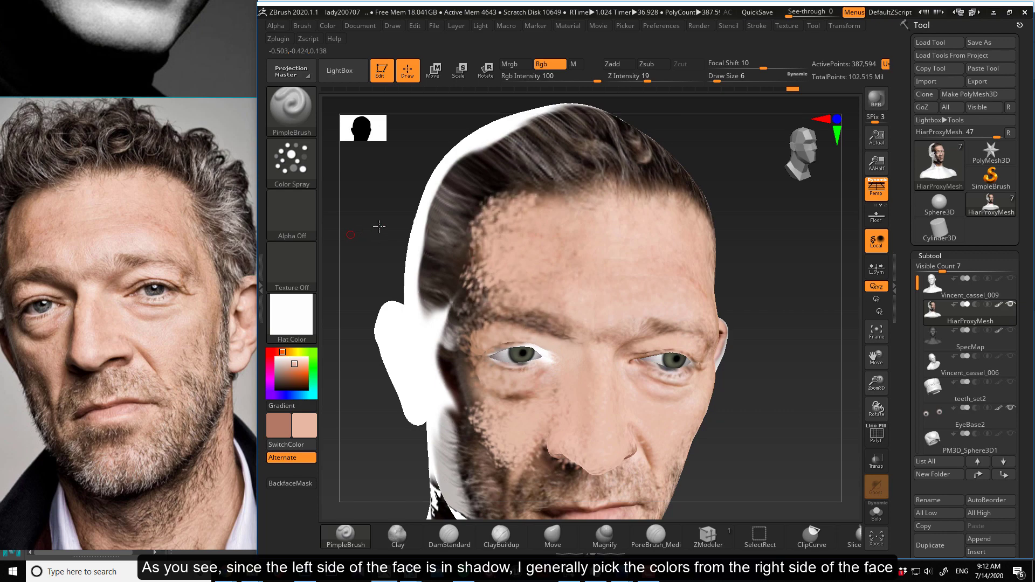
{"action": "left_click_drag", "start_coordinate": [379, 226], "coordinate": [457, 237]}
{"action": "mouse_move", "coordinate": [457, 256]}
{"action": "left_mouse_down"}
{"action": "mouse_move", "coordinate": [484, 286]}
{"action": "mouse_move", "coordinate": [451, 305]}
{"action": "left_mouse_up"}
Sample a tan skin tone and set the Color Spray stroke's placement to 0.64
{"action": "left_click_drag", "start_coordinate": [681, 289], "coordinate": [616, 305]}
{"action": "key", "text": "c"}
{"action": "left_click_drag", "start_coordinate": [374, 287], "coordinate": [456, 305]}
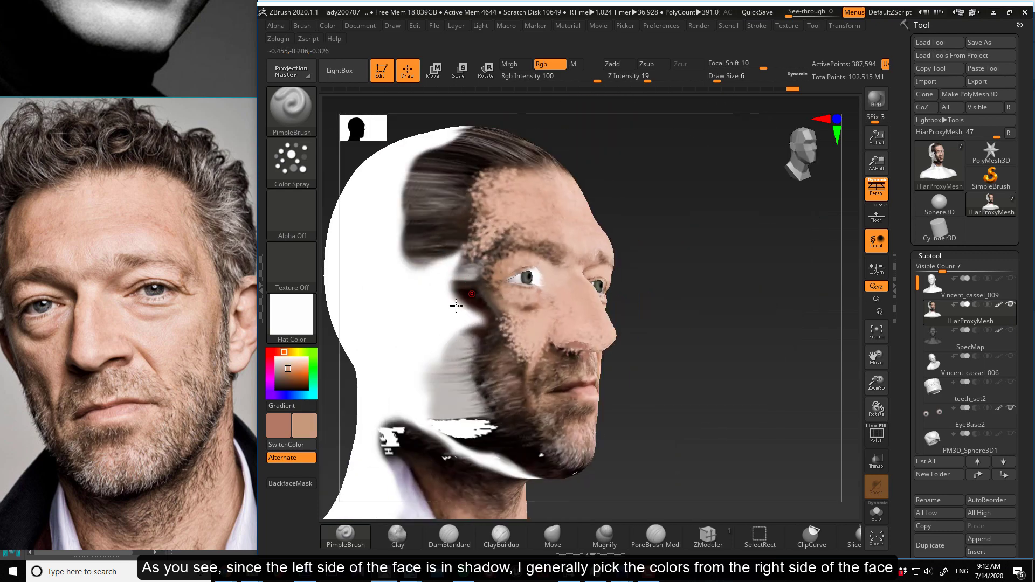
{"action": "left_click", "coordinate": [286, 178]}
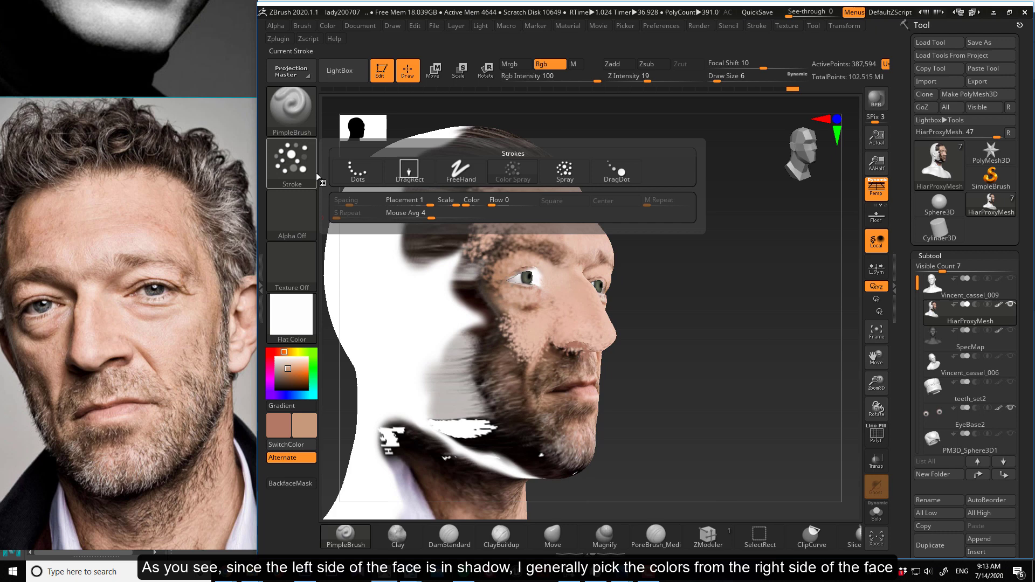
{"action": "left_click", "coordinate": [417, 201]}
{"action": "key", "text": "space"}
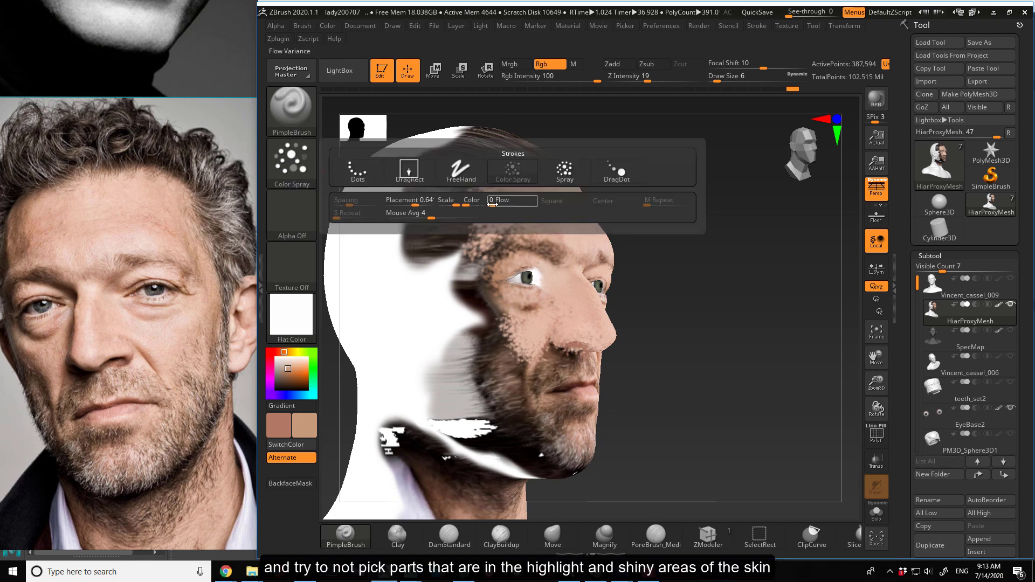
Enlarge the draw size to 30 and spray skin tone over the dark and white areas from the shadowed temple down to the cheek
{"action": "mouse_move", "coordinate": [432, 287]}
{"action": "left_mouse_down"}
{"action": "mouse_move", "coordinate": [449, 303]}
{"action": "mouse_move", "coordinate": [453, 266]}
{"action": "mouse_move", "coordinate": [465, 318]}
{"action": "mouse_move", "coordinate": [455, 296]}
{"action": "mouse_move", "coordinate": [490, 318]}
{"action": "left_mouse_up"}
{"action": "key", "text": "bracketright"}
{"action": "key", "text": "bracketright"}
{"action": "mouse_move", "coordinate": [695, 345]}
{"action": "left_mouse_down"}
{"action": "mouse_move", "coordinate": [639, 347]}
{"action": "mouse_move", "coordinate": [602, 333]}
{"action": "left_mouse_up"}
{"action": "right_click_drag", "start_coordinate": [571, 338], "coordinate": [474, 344]}
{"action": "mouse_move", "coordinate": [474, 343]}
{"action": "left_mouse_down"}
{"action": "mouse_move", "coordinate": [493, 339]}
{"action": "mouse_move", "coordinate": [474, 314]}
{"action": "mouse_move", "coordinate": [492, 352]}
{"action": "mouse_move", "coordinate": [462, 347]}
{"action": "mouse_move", "coordinate": [492, 351]}
{"action": "mouse_move", "coordinate": [510, 380]}
{"action": "left_mouse_up"}
{"action": "mouse_move", "coordinate": [509, 380]}
{"action": "right_mouse_down"}
{"action": "mouse_move", "coordinate": [619, 411]}
{"action": "mouse_move", "coordinate": [612, 376]}
{"action": "right_mouse_up"}
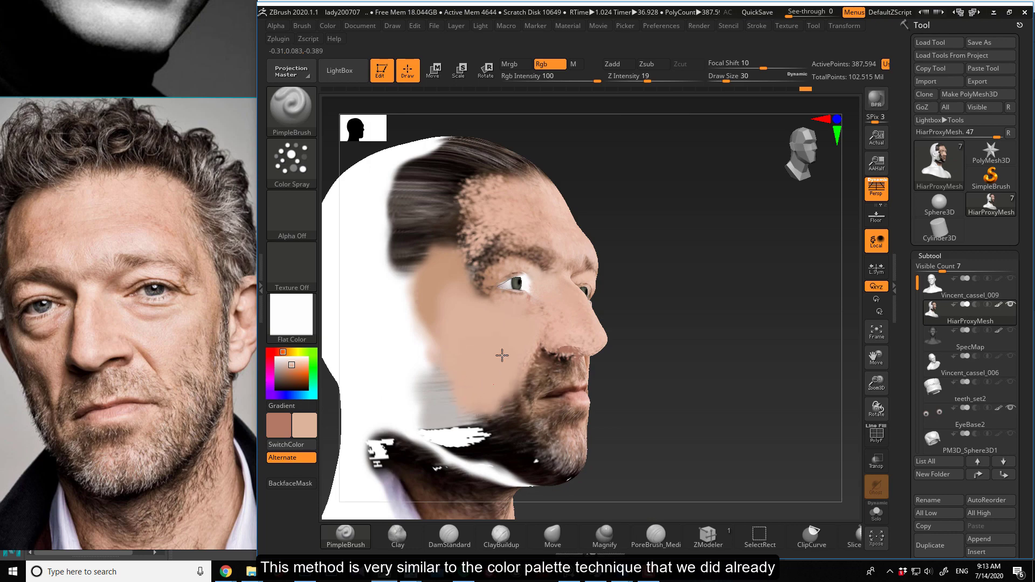
Sample several skin tones from the face and spray them over the beard on the shadowed cheek and jaw
{"action": "left_click_drag", "start_coordinate": [635, 402], "coordinate": [612, 421], "text": "shift"}
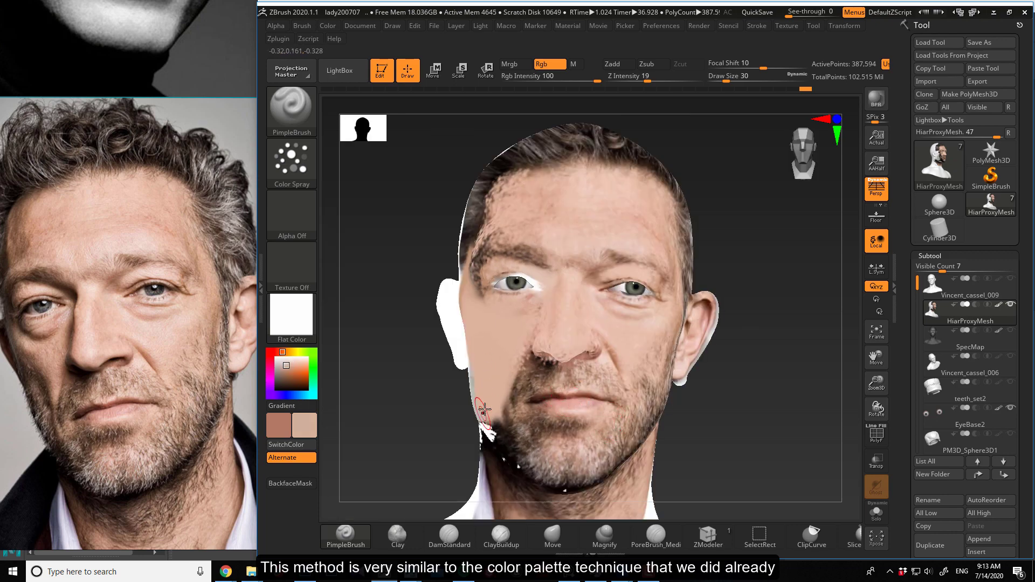
{"action": "left_click_drag", "start_coordinate": [388, 392], "coordinate": [431, 393]}
{"action": "key", "text": "c"}
{"action": "mouse_move", "coordinate": [488, 426]}
{"action": "left_mouse_down"}
{"action": "mouse_move", "coordinate": [485, 397]}
{"action": "mouse_move", "coordinate": [546, 444]}
{"action": "mouse_move", "coordinate": [530, 433]}
{"action": "mouse_move", "coordinate": [533, 465]}
{"action": "left_mouse_up"}
{"action": "key", "text": "c"}
{"action": "key", "text": "c"}
{"action": "mouse_move", "coordinate": [532, 392]}
{"action": "left_mouse_down"}
{"action": "mouse_move", "coordinate": [521, 399]}
{"action": "mouse_move", "coordinate": [494, 374]}
{"action": "mouse_move", "coordinate": [490, 411]}
{"action": "mouse_move", "coordinate": [526, 396]}
{"action": "left_mouse_up"}
{"action": "key", "text": "c"}
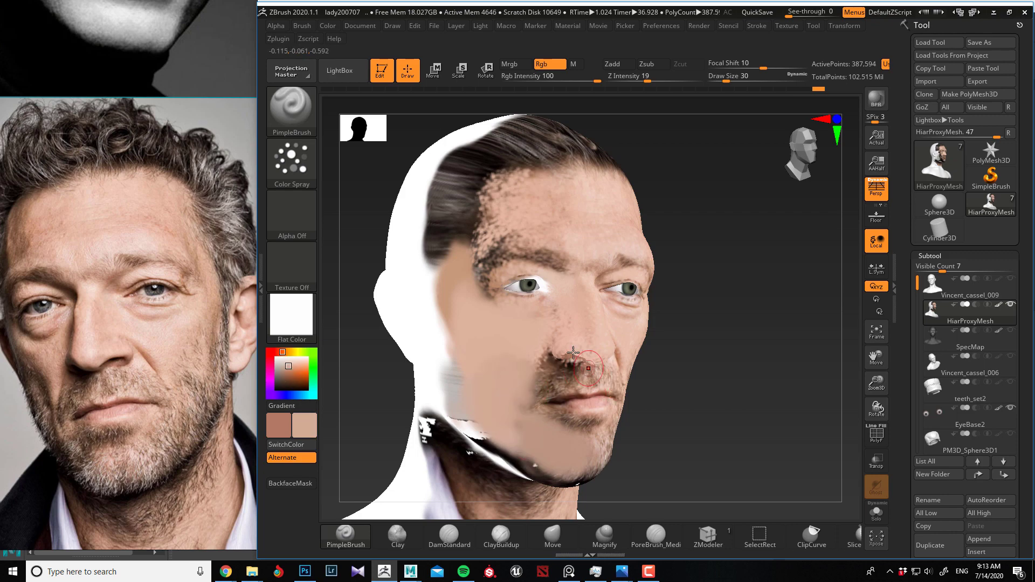
{"action": "mouse_move", "coordinate": [396, 395]}
{"action": "left_mouse_down"}
{"action": "mouse_move", "coordinate": [374, 383]}
{"action": "mouse_move", "coordinate": [508, 374]}
{"action": "left_mouse_up"}
{"action": "mouse_move", "coordinate": [510, 415]}
{"action": "left_mouse_down"}
{"action": "mouse_move", "coordinate": [538, 372]}
{"action": "mouse_move", "coordinate": [487, 368]}
{"action": "left_mouse_up"}
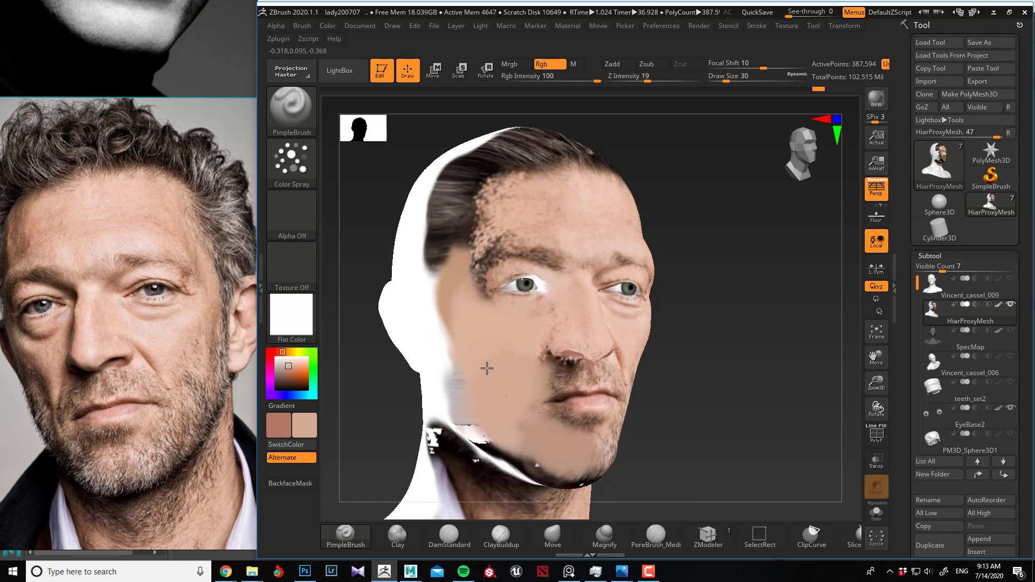
Sample a skin tone and cover the remaining beard on the chin and along the jawline back towards the ear
{"action": "mouse_move", "coordinate": [488, 429]}
{"action": "left_mouse_down"}
{"action": "mouse_move", "coordinate": [510, 453]}
{"action": "mouse_move", "coordinate": [538, 455]}
{"action": "left_mouse_up"}
{"action": "mouse_move", "coordinate": [700, 451]}
{"action": "left_mouse_down"}
{"action": "mouse_move", "coordinate": [567, 468]}
{"action": "mouse_move", "coordinate": [588, 473]}
{"action": "mouse_move", "coordinate": [517, 450]}
{"action": "mouse_move", "coordinate": [573, 467]}
{"action": "left_mouse_up"}
{"action": "key", "text": "c"}
{"action": "mouse_move", "coordinate": [388, 447]}
{"action": "left_mouse_down"}
{"action": "mouse_move", "coordinate": [474, 427]}
{"action": "mouse_move", "coordinate": [544, 431]}
{"action": "left_mouse_up"}
{"action": "mouse_move", "coordinate": [490, 453]}
{"action": "left_mouse_down"}
{"action": "mouse_move", "coordinate": [358, 406]}
{"action": "mouse_move", "coordinate": [357, 383]}
{"action": "left_mouse_up"}
{"action": "left_click_drag", "start_coordinate": [617, 400], "coordinate": [695, 388], "text": "alt"}
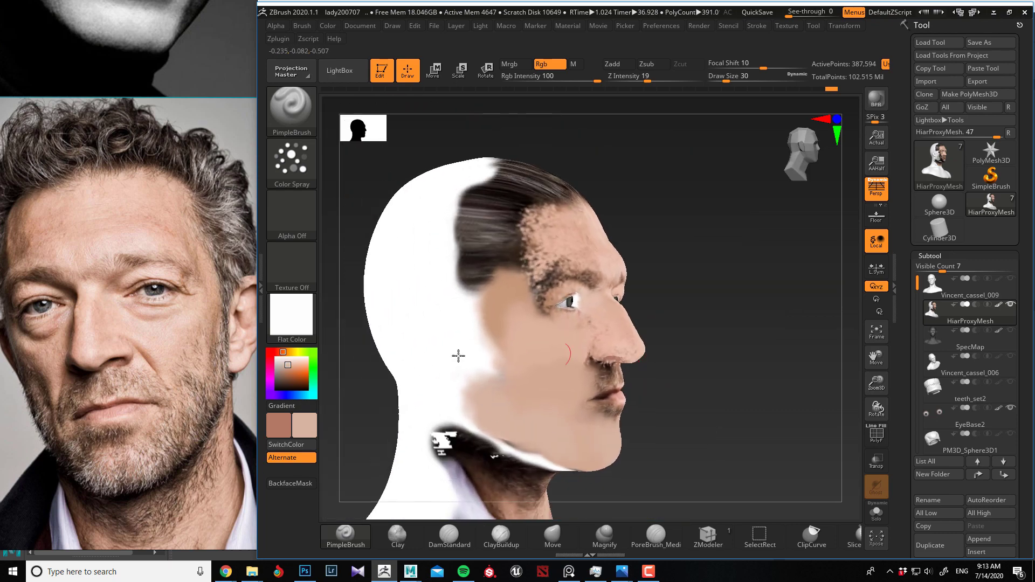
{"action": "left_click_drag", "start_coordinate": [434, 411], "coordinate": [458, 387]}
Switch the material to SkinShade4 and spray skin tone over the white gap in front of the ear
{"action": "key", "text": "m"}
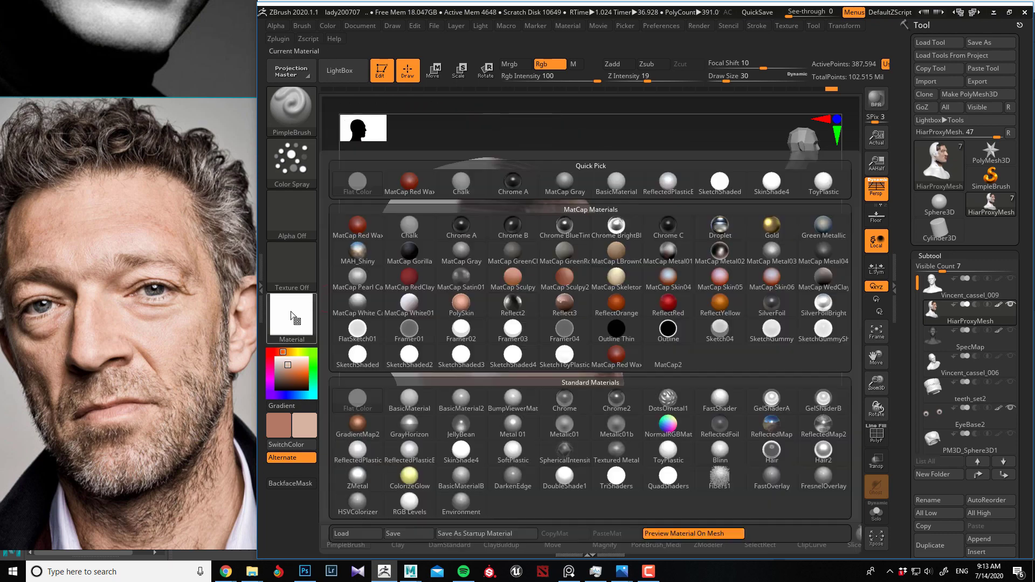
{"action": "left_click", "coordinate": [467, 461]}
{"action": "left_click_drag", "start_coordinate": [674, 399], "coordinate": [495, 379]}
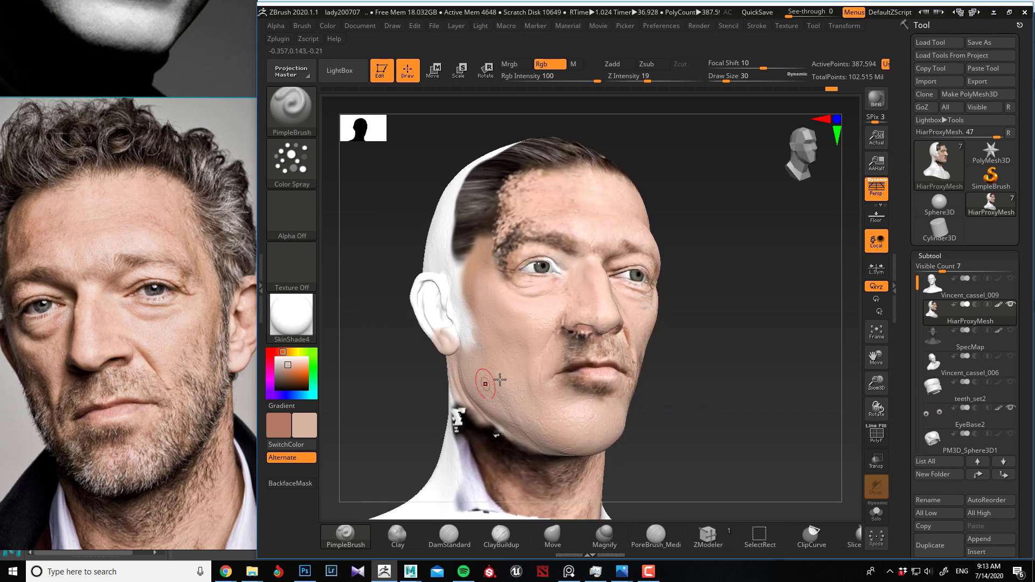
{"action": "left_click_drag", "start_coordinate": [456, 306], "coordinate": [470, 327]}
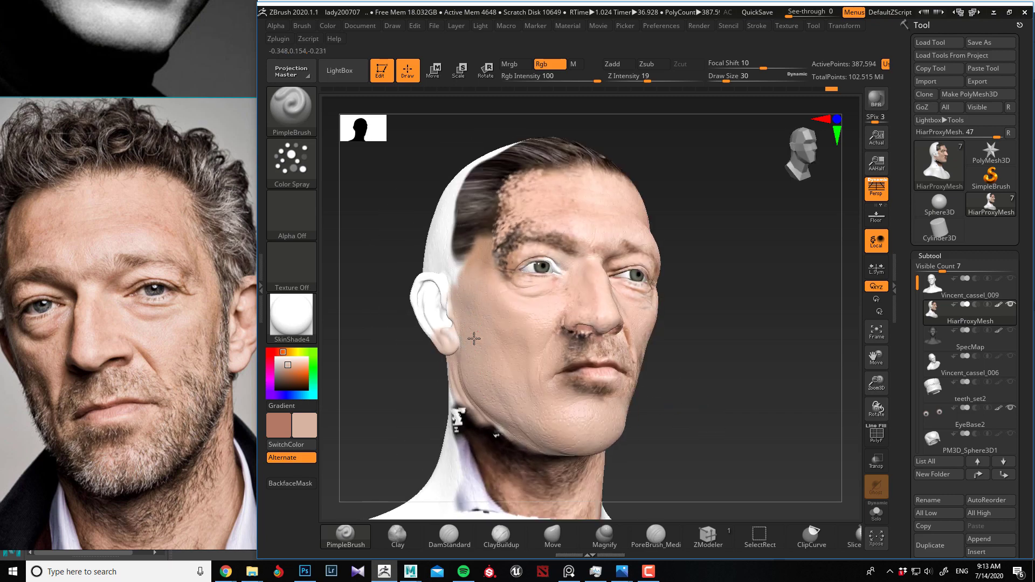
Spray skin tone over the stubble on the opposite jaw, then sample a tan tone and cover the area under the chin and the neck
{"action": "mouse_move", "coordinate": [689, 390]}
{"action": "left_mouse_down"}
{"action": "mouse_move", "coordinate": [494, 419]}
{"action": "mouse_move", "coordinate": [530, 442]}
{"action": "mouse_move", "coordinate": [571, 409]}
{"action": "mouse_move", "coordinate": [589, 440]}
{"action": "mouse_move", "coordinate": [617, 442]}
{"action": "mouse_move", "coordinate": [630, 458]}
{"action": "mouse_move", "coordinate": [625, 447]}
{"action": "mouse_move", "coordinate": [547, 497]}
{"action": "left_mouse_up"}
{"action": "left_click_drag", "start_coordinate": [426, 459], "coordinate": [589, 365]}
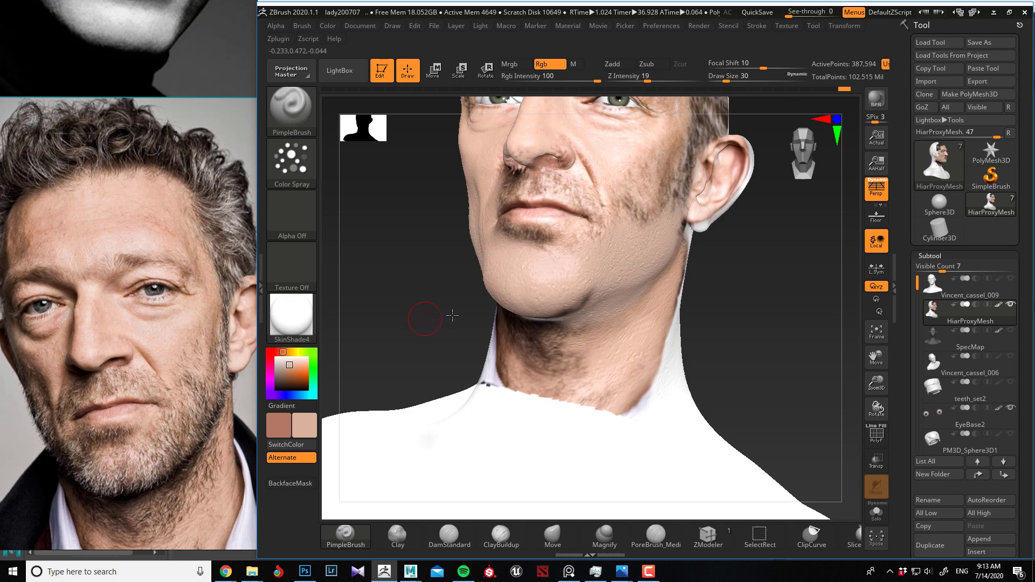
{"action": "left_click_drag", "start_coordinate": [450, 314], "coordinate": [334, 280]}
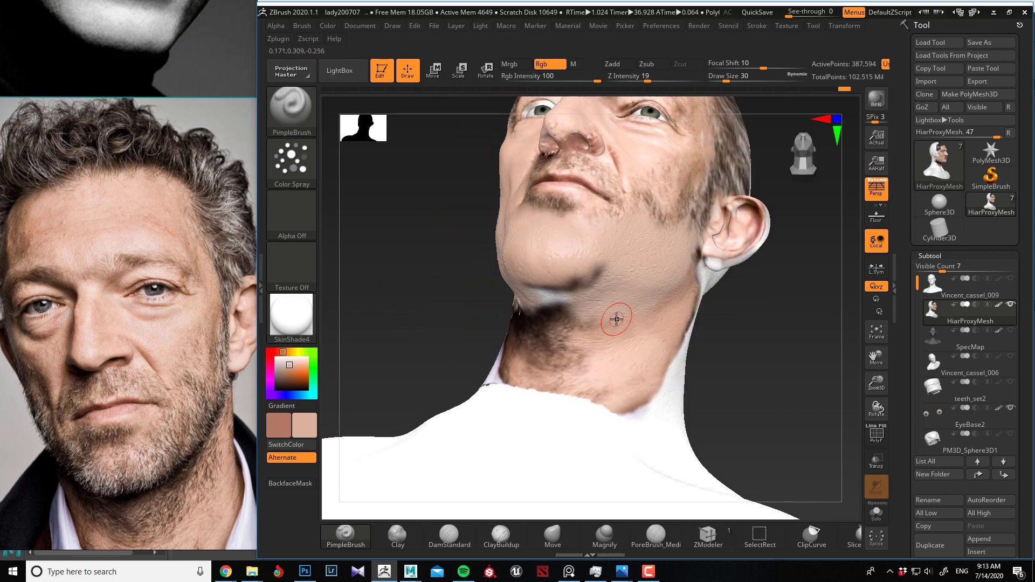
{"action": "key", "text": "c"}
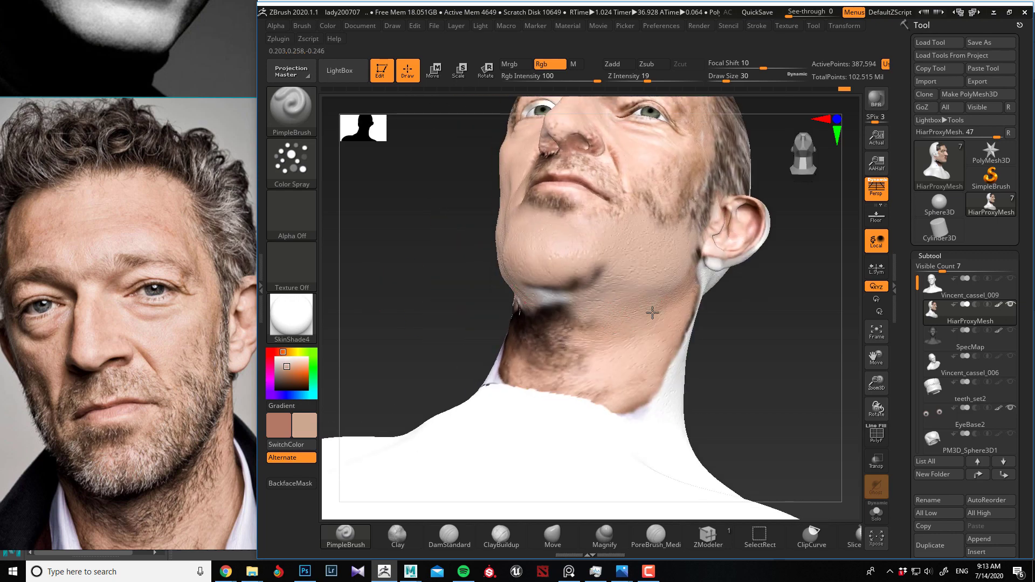
{"action": "mouse_move", "coordinate": [456, 288]}
{"action": "left_mouse_down"}
{"action": "mouse_move", "coordinate": [550, 302]}
{"action": "mouse_move", "coordinate": [491, 281]}
{"action": "mouse_move", "coordinate": [407, 289]}
{"action": "mouse_move", "coordinate": [535, 319]}
{"action": "mouse_move", "coordinate": [448, 262]}
{"action": "mouse_move", "coordinate": [395, 244]}
{"action": "mouse_move", "coordinate": [422, 282]}
{"action": "mouse_move", "coordinate": [432, 321]}
{"action": "mouse_move", "coordinate": [512, 363]}
{"action": "mouse_move", "coordinate": [526, 349]}
{"action": "mouse_move", "coordinate": [523, 358]}
{"action": "left_mouse_up"}
Spray the sampled tan skin tone over the white chest, shoulders and sides of the neck
{"action": "key", "text": "f"}
{"action": "left_click_drag", "start_coordinate": [638, 346], "coordinate": [452, 343]}
{"action": "mouse_move", "coordinate": [579, 369]}
{"action": "left_mouse_down"}
{"action": "mouse_move", "coordinate": [616, 298]}
{"action": "mouse_move", "coordinate": [533, 421]}
{"action": "mouse_move", "coordinate": [497, 451]}
{"action": "left_mouse_up"}
{"action": "left_click_drag", "start_coordinate": [416, 353], "coordinate": [496, 361]}
{"action": "mouse_move", "coordinate": [485, 411]}
{"action": "left_mouse_down"}
{"action": "mouse_move", "coordinate": [508, 388]}
{"action": "mouse_move", "coordinate": [479, 377]}
{"action": "mouse_move", "coordinate": [503, 452]}
{"action": "mouse_move", "coordinate": [630, 379]}
{"action": "mouse_move", "coordinate": [652, 446]}
{"action": "left_mouse_up"}
{"action": "mouse_move", "coordinate": [404, 269]}
{"action": "left_mouse_down"}
{"action": "mouse_move", "coordinate": [381, 307]}
{"action": "mouse_move", "coordinate": [485, 323]}
{"action": "left_mouse_up"}
{"action": "mouse_move", "coordinate": [550, 420]}
{"action": "left_mouse_down"}
{"action": "mouse_move", "coordinate": [514, 397]}
{"action": "mouse_move", "coordinate": [541, 464]}
{"action": "mouse_move", "coordinate": [425, 469]}
{"action": "mouse_move", "coordinate": [596, 474]}
{"action": "mouse_move", "coordinate": [562, 446]}
{"action": "mouse_move", "coordinate": [644, 410]}
{"action": "mouse_move", "coordinate": [623, 384]}
{"action": "mouse_move", "coordinate": [536, 404]}
{"action": "mouse_move", "coordinate": [529, 361]}
{"action": "mouse_move", "coordinate": [453, 397]}
{"action": "mouse_move", "coordinate": [455, 455]}
{"action": "mouse_move", "coordinate": [423, 490]}
{"action": "left_mouse_up"}
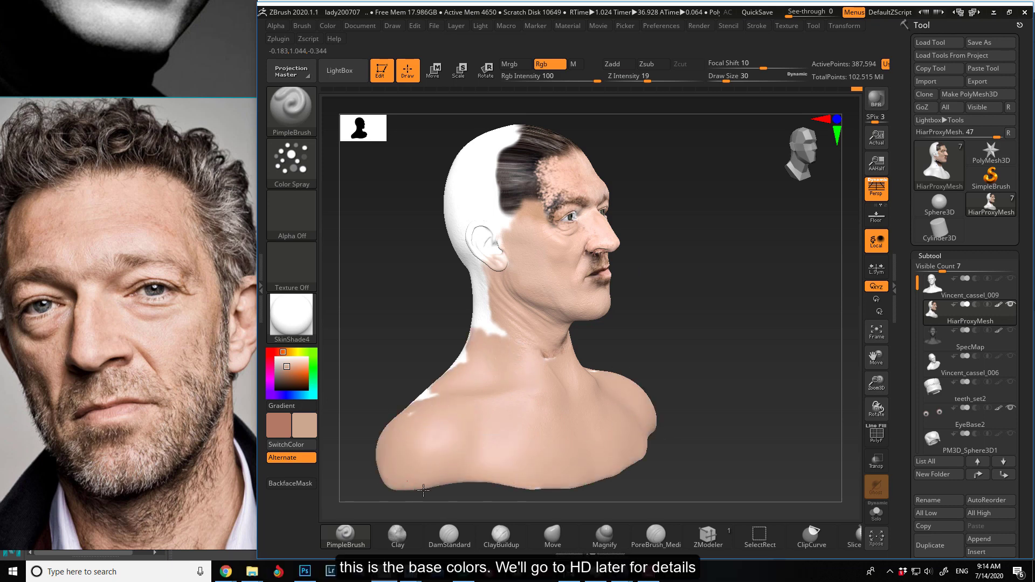
Sample a slightly darker skin tone and spray it over the dark patches on the front of the throat
{"action": "left_click_drag", "start_coordinate": [378, 322], "coordinate": [480, 369]}
{"action": "key", "text": "c"}
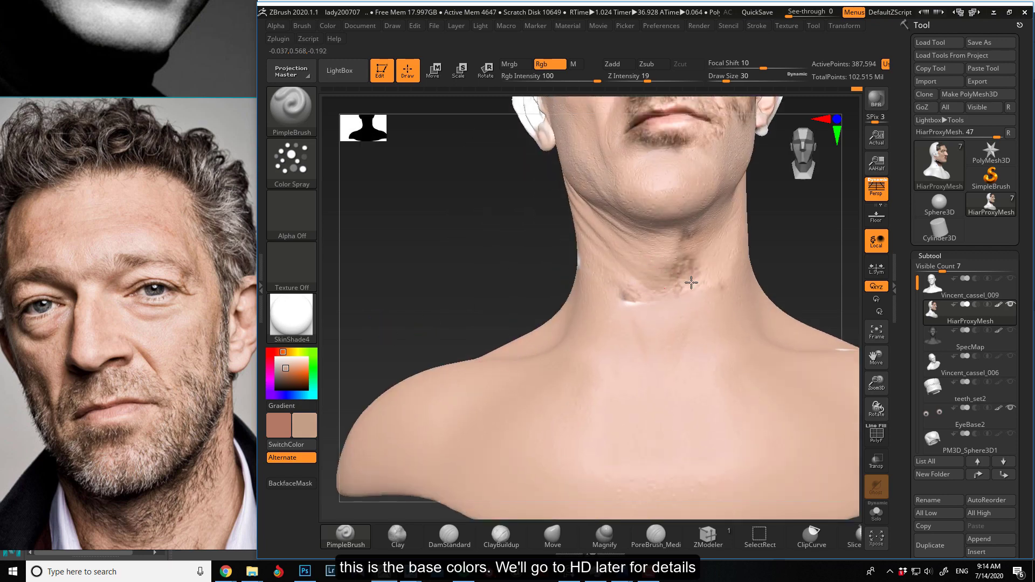
{"action": "left_click_drag", "start_coordinate": [625, 305], "coordinate": [696, 299]}
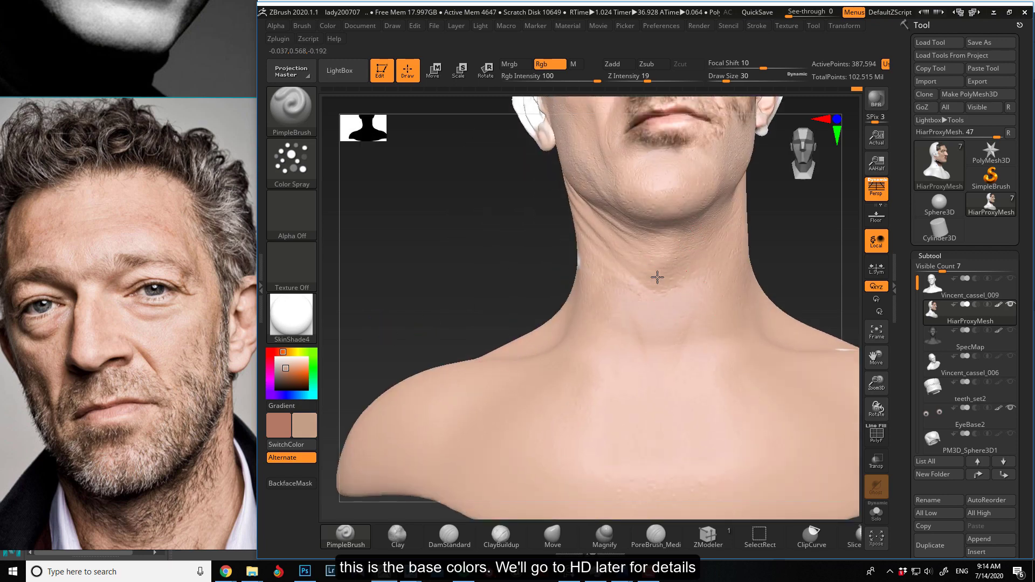
{"action": "mouse_move", "coordinate": [615, 277]}
{"action": "left_mouse_down"}
{"action": "mouse_move", "coordinate": [614, 342]}
{"action": "mouse_move", "coordinate": [647, 353]}
{"action": "left_mouse_up"}
Sample a skin tone and spray it over the back of the neck and the upper back
{"action": "mouse_move", "coordinate": [519, 293]}
{"action": "left_mouse_down"}
{"action": "mouse_move", "coordinate": [427, 268]}
{"action": "mouse_move", "coordinate": [377, 284]}
{"action": "left_mouse_up"}
{"action": "mouse_move", "coordinate": [378, 284]}
{"action": "right_mouse_down", "text": "ctrl"}
{"action": "mouse_move", "coordinate": [515, 335]}
{"action": "mouse_move", "coordinate": [499, 319]}
{"action": "right_mouse_up", "text": "ctrl"}
{"action": "key", "text": "c"}
{"action": "left_click_drag", "start_coordinate": [499, 319], "coordinate": [552, 446]}
{"action": "mouse_move", "coordinate": [527, 386]}
{"action": "left_mouse_down"}
{"action": "mouse_move", "coordinate": [518, 318]}
{"action": "mouse_move", "coordinate": [569, 219]}
{"action": "mouse_move", "coordinate": [455, 339]}
{"action": "left_mouse_up"}
{"action": "mouse_move", "coordinate": [406, 266]}
{"action": "left_mouse_down"}
{"action": "mouse_move", "coordinate": [453, 275]}
{"action": "mouse_move", "coordinate": [501, 344]}
{"action": "mouse_move", "coordinate": [380, 317]}
{"action": "mouse_move", "coordinate": [542, 326]}
{"action": "mouse_move", "coordinate": [598, 317]}
{"action": "mouse_move", "coordinate": [626, 286]}
{"action": "mouse_move", "coordinate": [582, 253]}
{"action": "mouse_move", "coordinate": [566, 218]}
{"action": "left_mouse_up"}
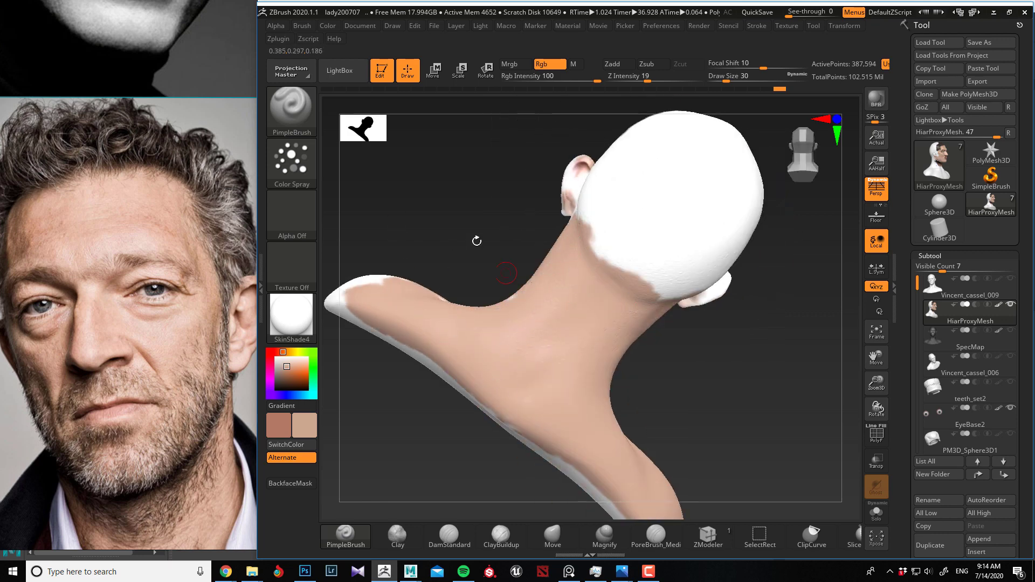
Spray the same skin tone over the remaining white parts of the shoulders and the underside of the bust
{"action": "left_click_drag", "start_coordinate": [476, 238], "coordinate": [454, 334]}
{"action": "mouse_move", "coordinate": [431, 232]}
{"action": "left_mouse_down", "text": "alt"}
{"action": "mouse_move", "coordinate": [408, 201]}
{"action": "mouse_move", "coordinate": [467, 293]}
{"action": "mouse_move", "coordinate": [420, 330]}
{"action": "mouse_move", "coordinate": [493, 353]}
{"action": "left_mouse_up", "text": "alt"}
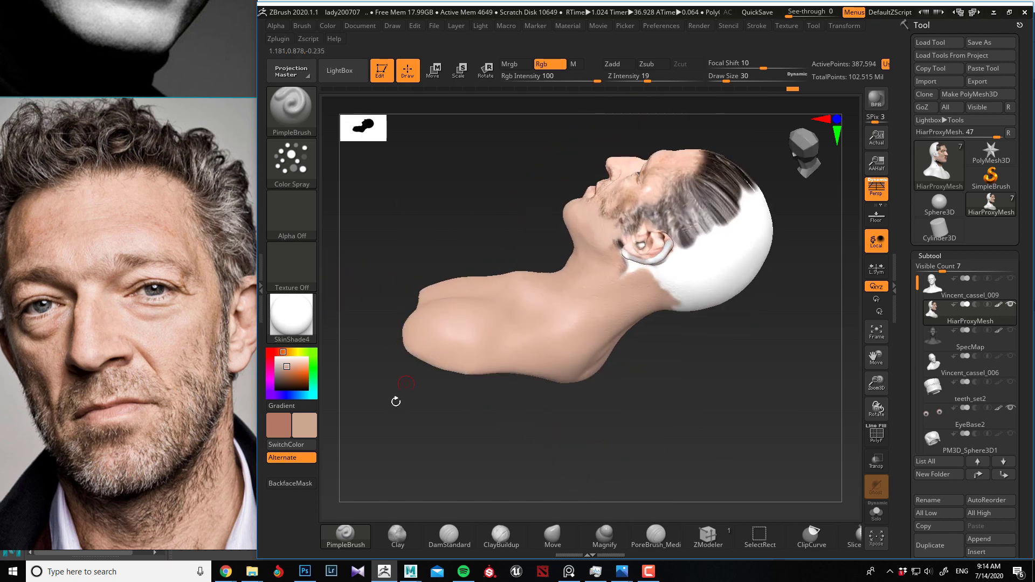
{"action": "left_click_drag", "start_coordinate": [396, 401], "coordinate": [465, 327]}
{"action": "mouse_move", "coordinate": [490, 290]}
{"action": "left_mouse_down"}
{"action": "mouse_move", "coordinate": [492, 307]}
{"action": "mouse_move", "coordinate": [596, 351]}
{"action": "mouse_move", "coordinate": [532, 363]}
{"action": "mouse_move", "coordinate": [581, 334]}
{"action": "mouse_move", "coordinate": [635, 372]}
{"action": "mouse_move", "coordinate": [594, 397]}
{"action": "mouse_move", "coordinate": [605, 379]}
{"action": "mouse_move", "coordinate": [470, 414]}
{"action": "mouse_move", "coordinate": [459, 448]}
{"action": "left_mouse_up"}
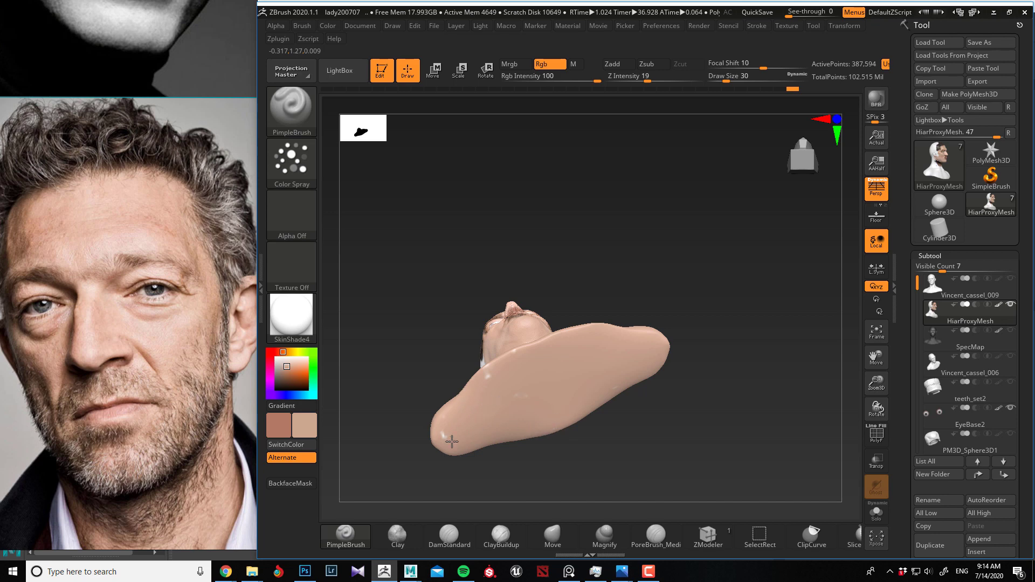
{"action": "right_click_drag", "start_coordinate": [447, 412], "coordinate": [488, 395]}
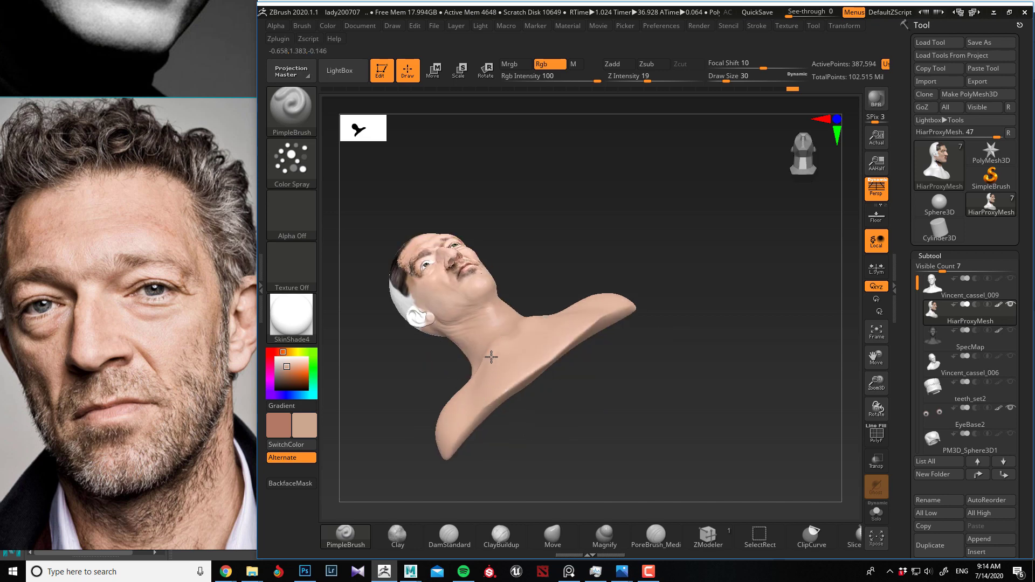
Sample skin tones near the ear and spray them over the dark patch below the sideburn and the earlobe
{"action": "right_click_drag", "start_coordinate": [547, 336], "coordinate": [460, 197]}
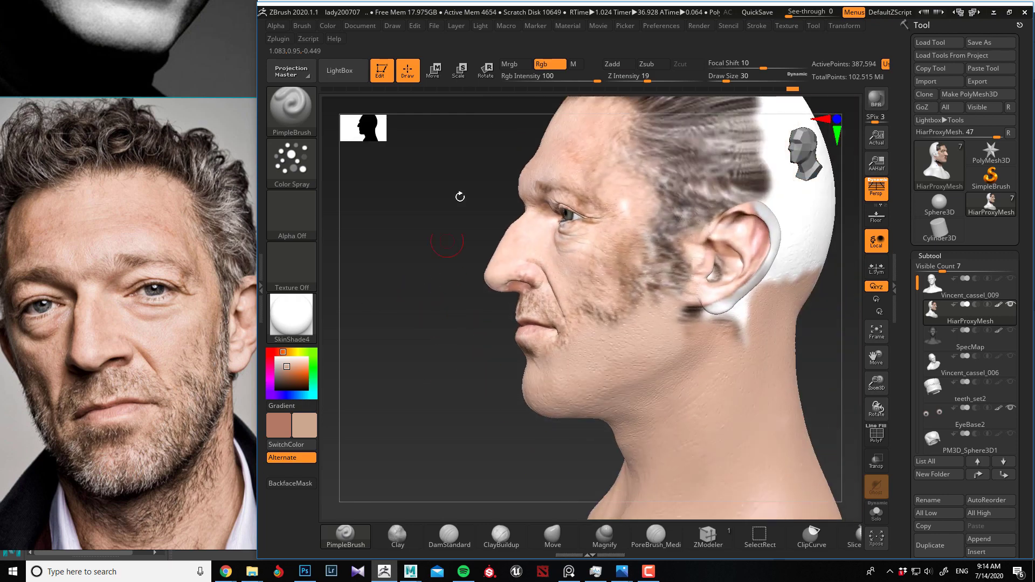
{"action": "key", "text": "c"}
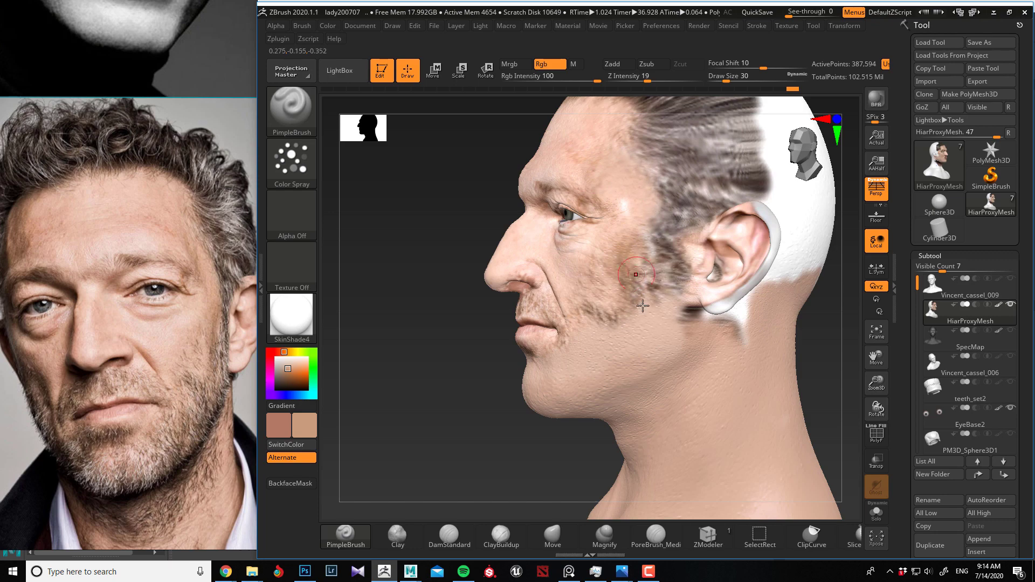
{"action": "left_click_drag", "start_coordinate": [705, 324], "coordinate": [725, 305]}
{"action": "key", "text": "c"}
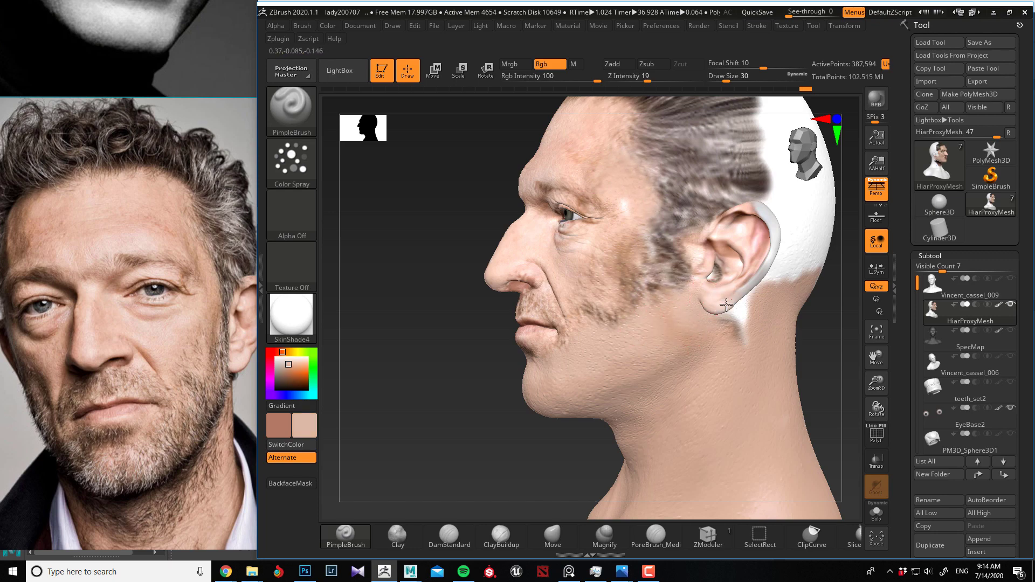
Sample light pinkish skin tones and spray them over the white outer rim and the inside of the ear
{"action": "key", "text": "c"}
{"action": "mouse_move", "coordinate": [759, 233]}
{"action": "left_mouse_down"}
{"action": "mouse_move", "coordinate": [769, 222]}
{"action": "mouse_move", "coordinate": [761, 270]}
{"action": "left_mouse_up"}
{"action": "key", "text": "c"}
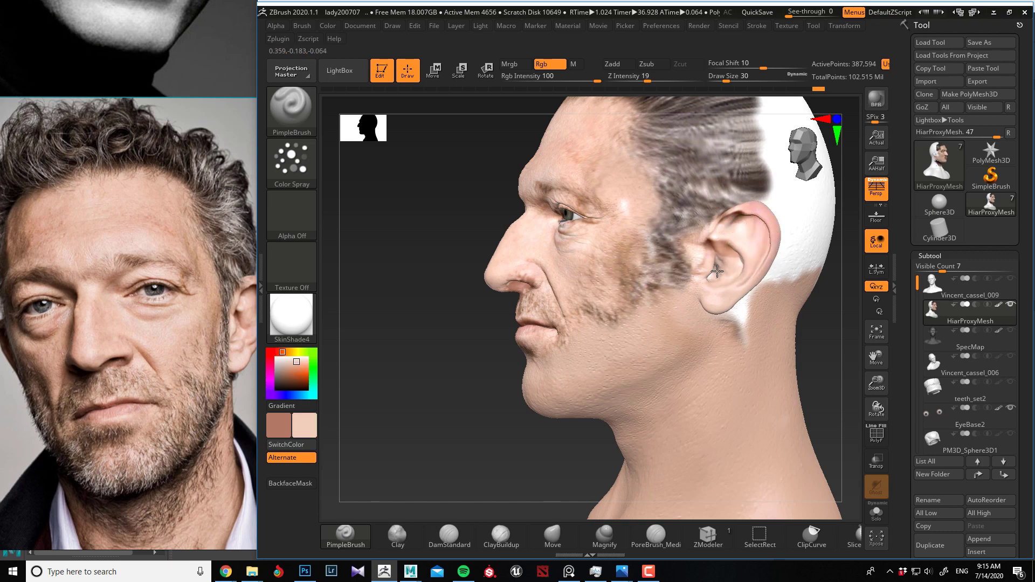
{"action": "left_click_drag", "start_coordinate": [698, 266], "coordinate": [703, 269]}
{"action": "key", "text": "c"}
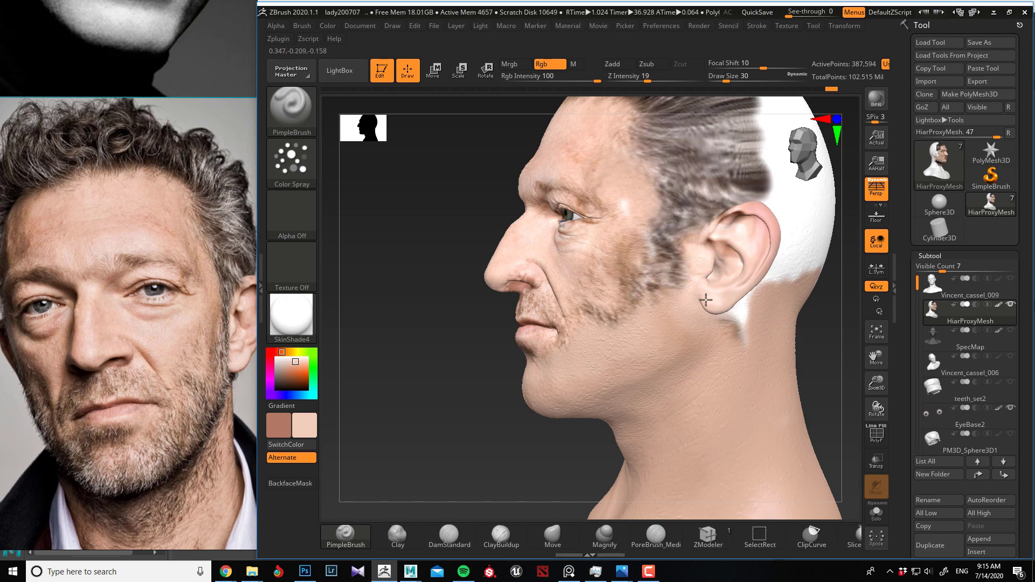
Spray skin tone over the back of the ear and the scalp behind it, then overlay a greyish-brown tone sampled near the sideburn
{"action": "mouse_move", "coordinate": [469, 254]}
{"action": "left_mouse_down"}
{"action": "mouse_move", "coordinate": [432, 247]}
{"action": "mouse_move", "coordinate": [445, 256]}
{"action": "mouse_move", "coordinate": [485, 249]}
{"action": "left_mouse_up"}
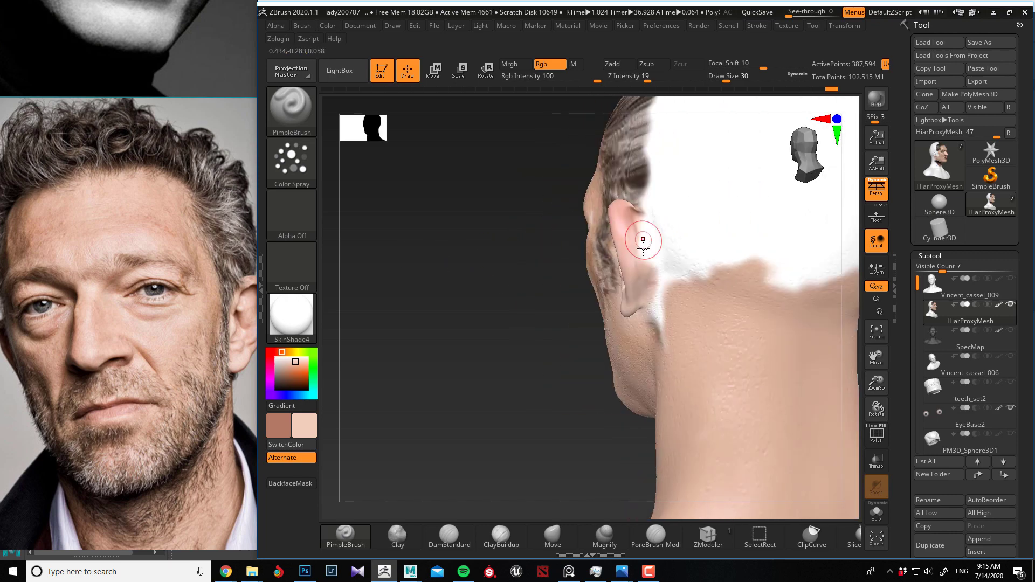
{"action": "mouse_move", "coordinate": [639, 281]}
{"action": "left_mouse_down"}
{"action": "mouse_move", "coordinate": [651, 231]}
{"action": "mouse_move", "coordinate": [654, 307]}
{"action": "mouse_move", "coordinate": [679, 338]}
{"action": "mouse_move", "coordinate": [694, 229]}
{"action": "mouse_move", "coordinate": [655, 204]}
{"action": "mouse_move", "coordinate": [646, 180]}
{"action": "left_mouse_up"}
{"action": "left_click_drag", "start_coordinate": [477, 233], "coordinate": [603, 231]}
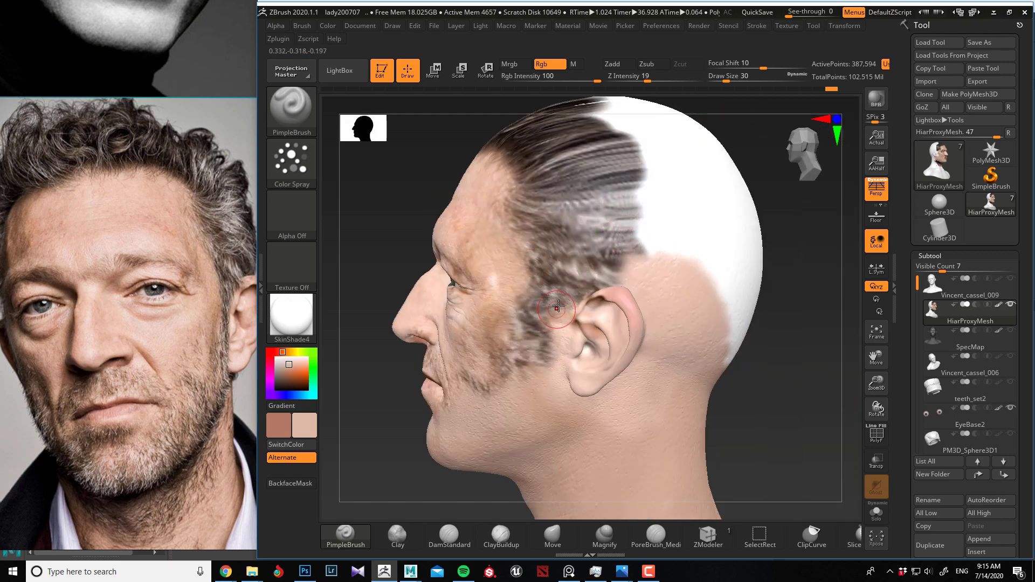
{"action": "key", "text": "c"}
{"action": "mouse_move", "coordinate": [558, 306]}
{"action": "left_mouse_down"}
{"action": "mouse_move", "coordinate": [661, 277]}
{"action": "mouse_move", "coordinate": [686, 341]}
{"action": "mouse_move", "coordinate": [679, 365]}
{"action": "mouse_move", "coordinate": [703, 307]}
{"action": "left_mouse_up"}
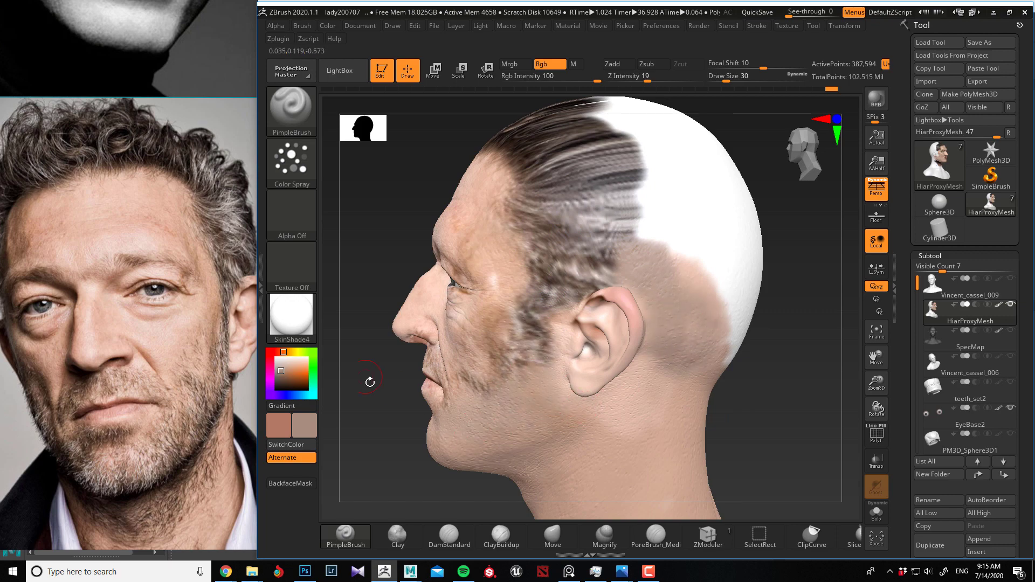
Spray the greyish-brown tone over the bust's right cheek and jaw, and sample a lighter skin tone from the cheek
{"action": "left_click_drag", "start_coordinate": [370, 382], "coordinate": [547, 390]}
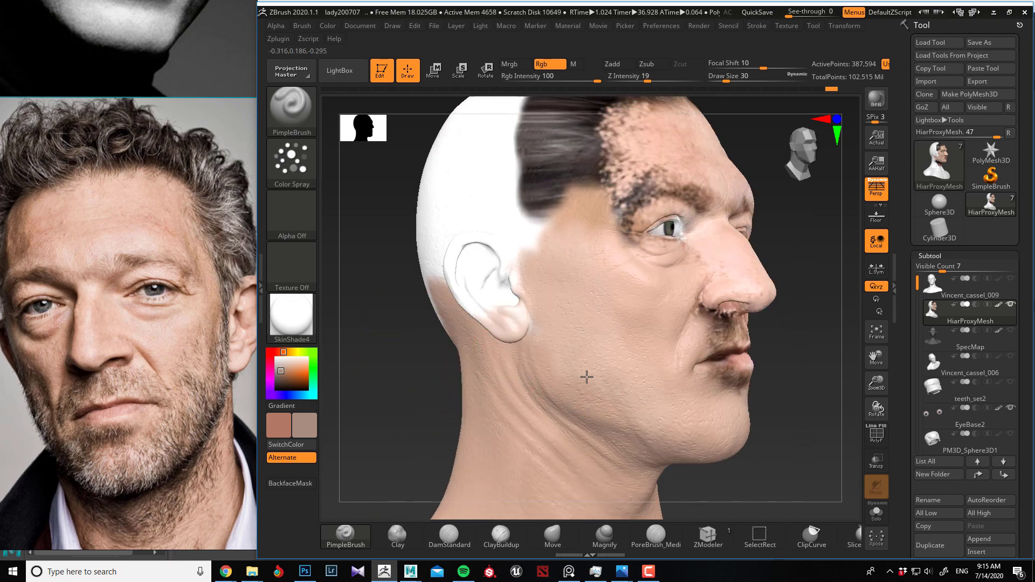
{"action": "left_click_drag", "start_coordinate": [546, 356], "coordinate": [619, 440]}
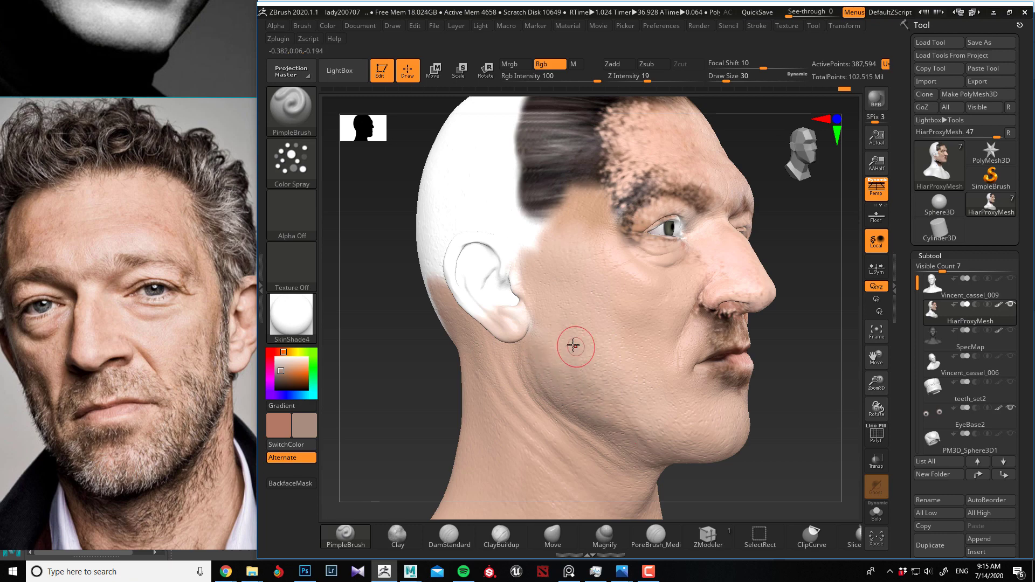
{"action": "key", "text": "c"}
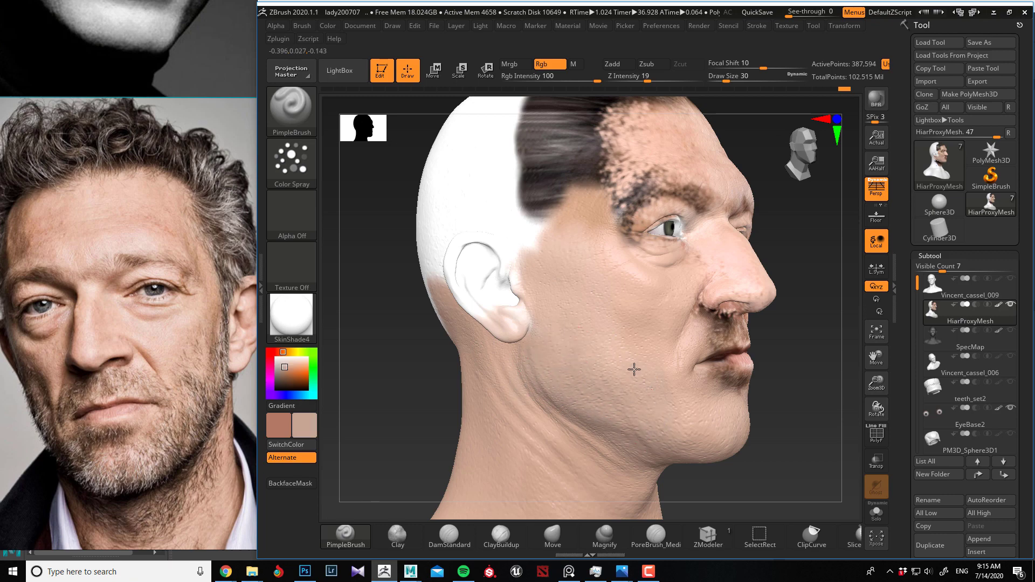
Reduce the draw size to 8, sample a pink tone, and spray it over the upper and lower lips
{"action": "left_click_drag", "start_coordinate": [439, 370], "coordinate": [398, 374]}
{"action": "key", "text": "bracketleft"}
{"action": "key", "text": "bracketleft"}
{"action": "key", "text": "c"}
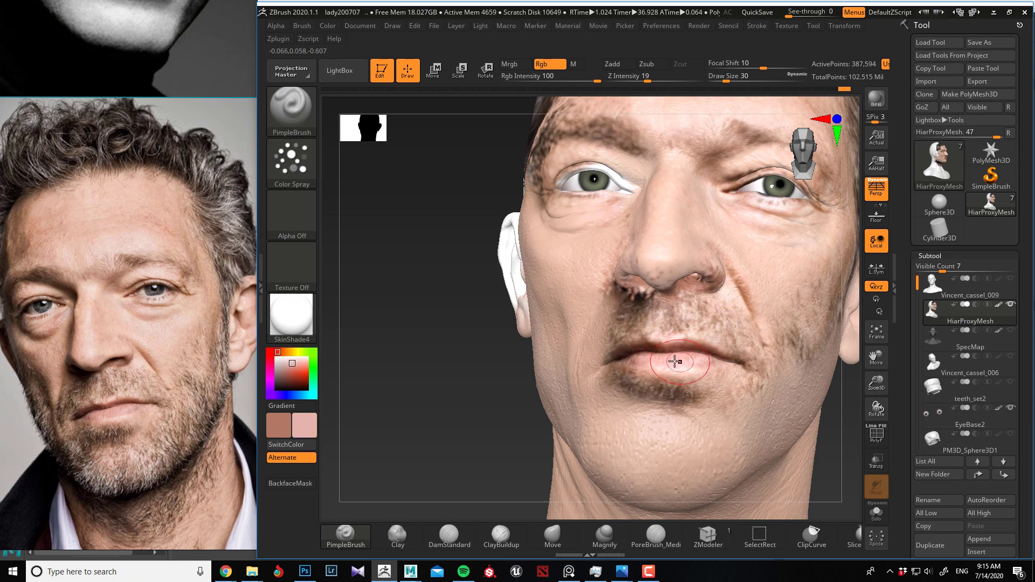
{"action": "left_click_drag", "start_coordinate": [678, 360], "coordinate": [620, 359]}
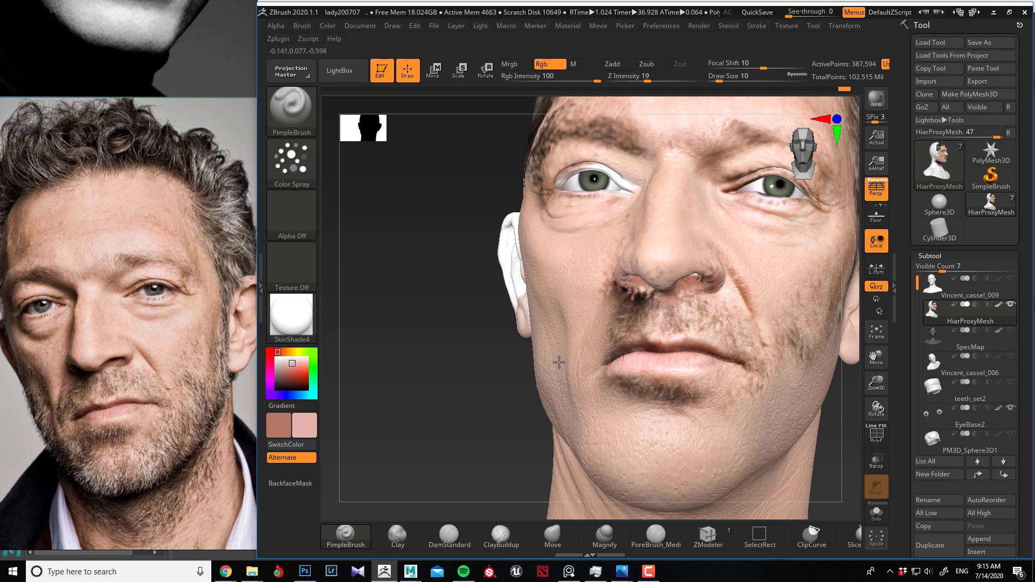
{"action": "left_click_drag", "start_coordinate": [510, 353], "coordinate": [539, 354]}
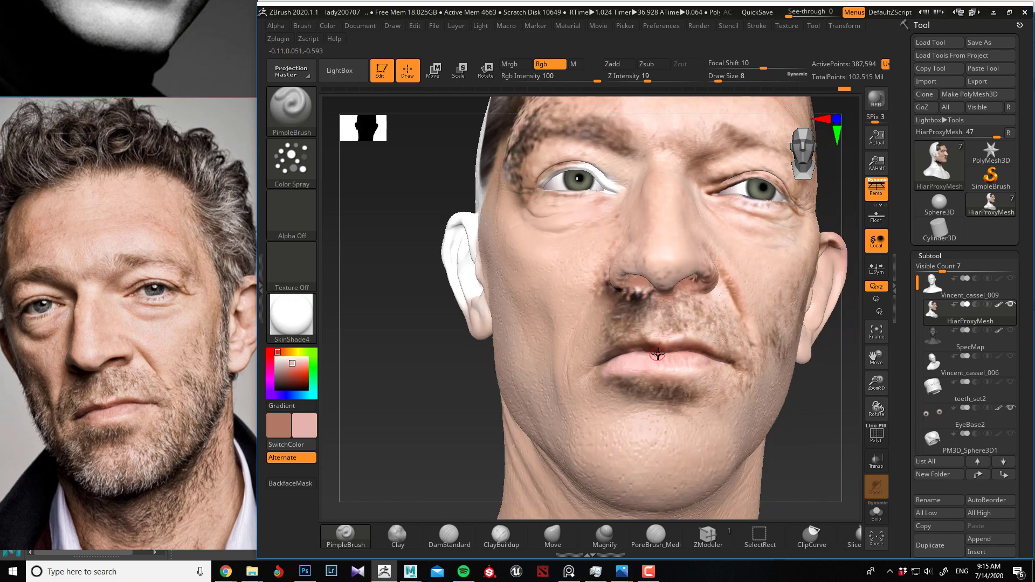
Refine the lip line and lip surface with sampled dark reddish-brown and lighter pink tones
{"action": "key", "text": "c"}
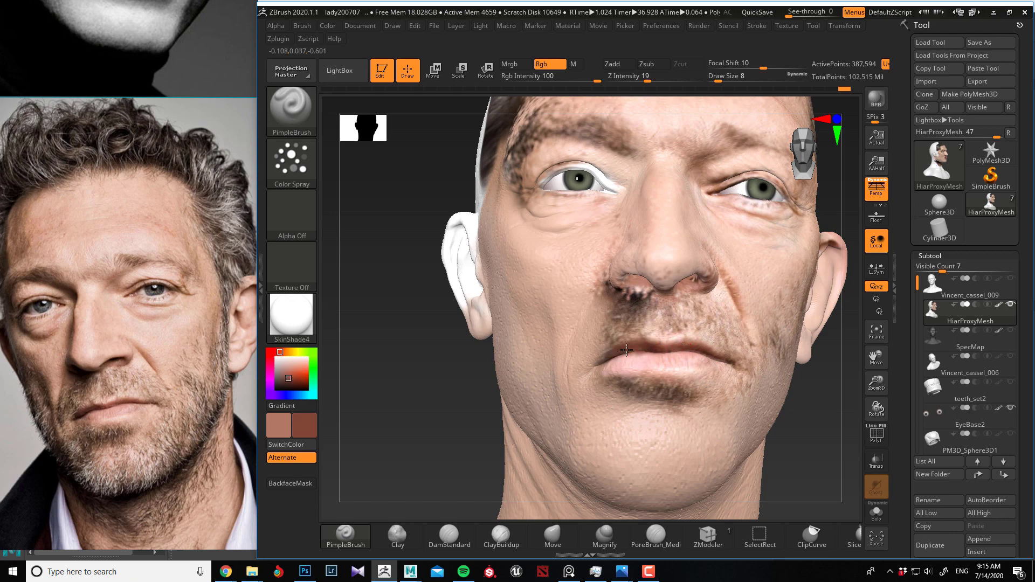
{"action": "left_click_drag", "start_coordinate": [663, 352], "coordinate": [637, 355]}
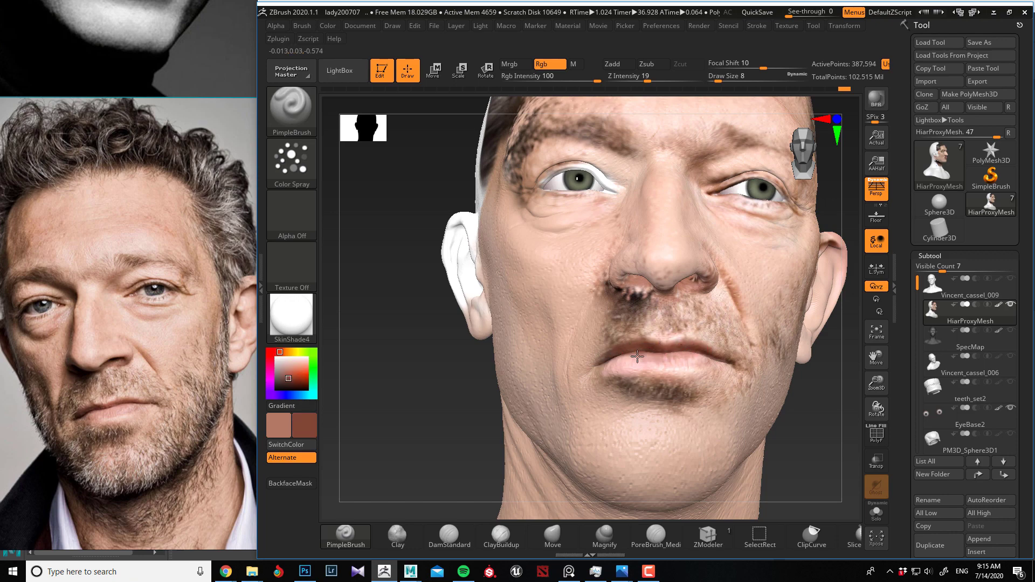
{"action": "key", "text": "c"}
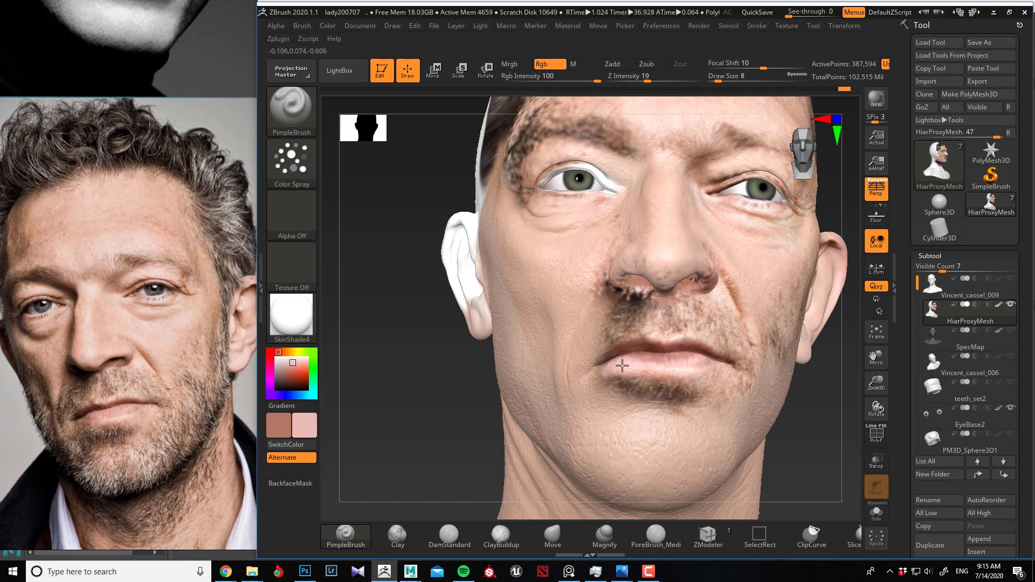
{"action": "key", "text": "c"}
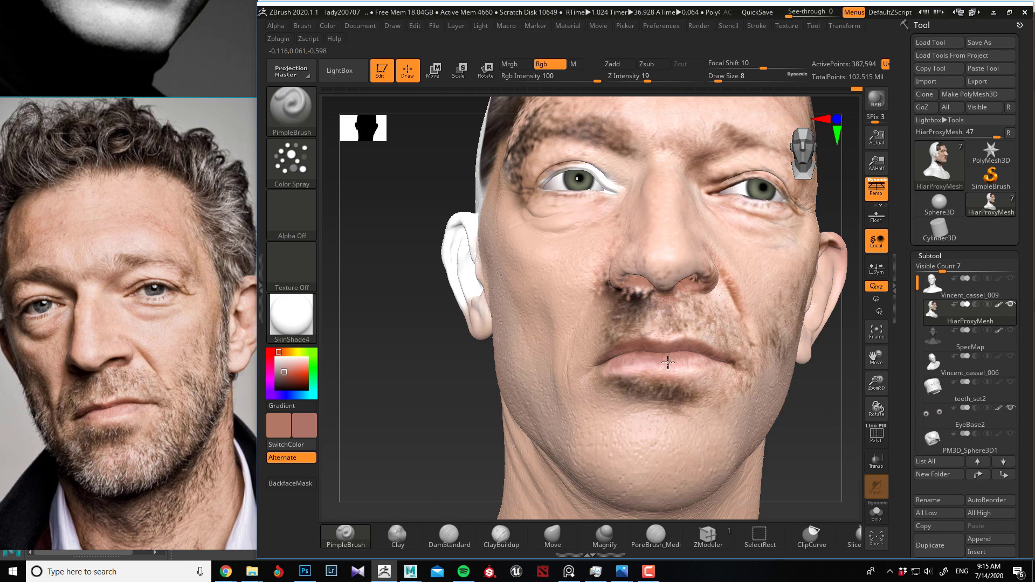
{"action": "key", "text": "c"}
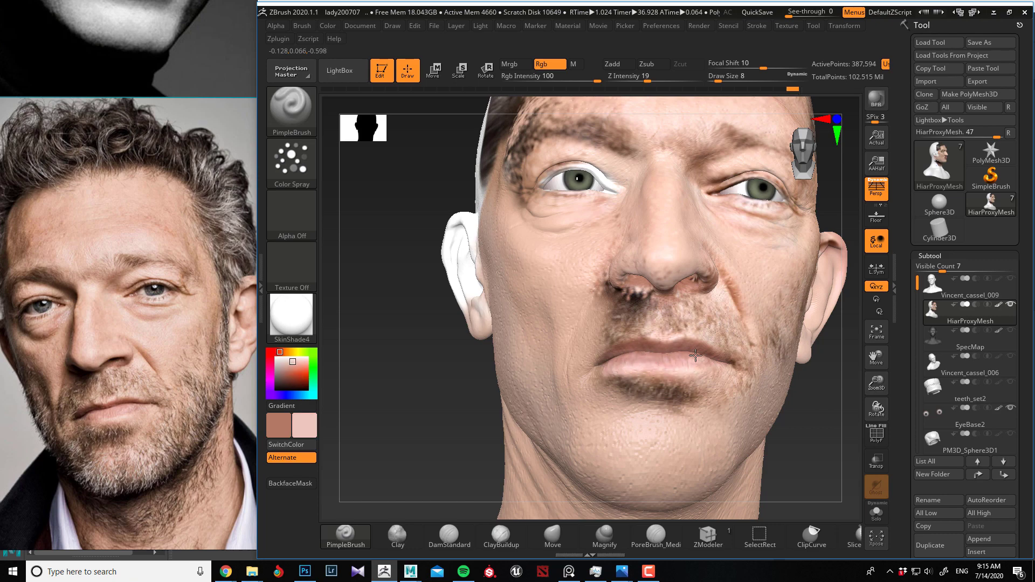
Sample a base skin tone and spray it over the moustache area and the dark stubble below the lower lip
{"action": "key", "text": "c"}
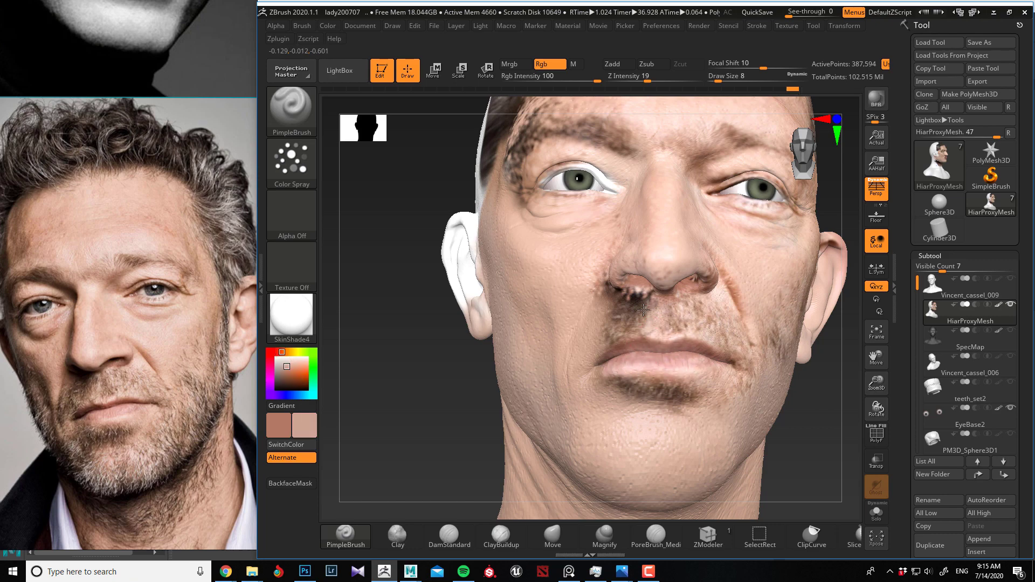
{"action": "mouse_move", "coordinate": [643, 310]}
{"action": "left_mouse_down"}
{"action": "mouse_move", "coordinate": [608, 331]}
{"action": "mouse_move", "coordinate": [625, 293]}
{"action": "mouse_move", "coordinate": [688, 313]}
{"action": "left_mouse_up"}
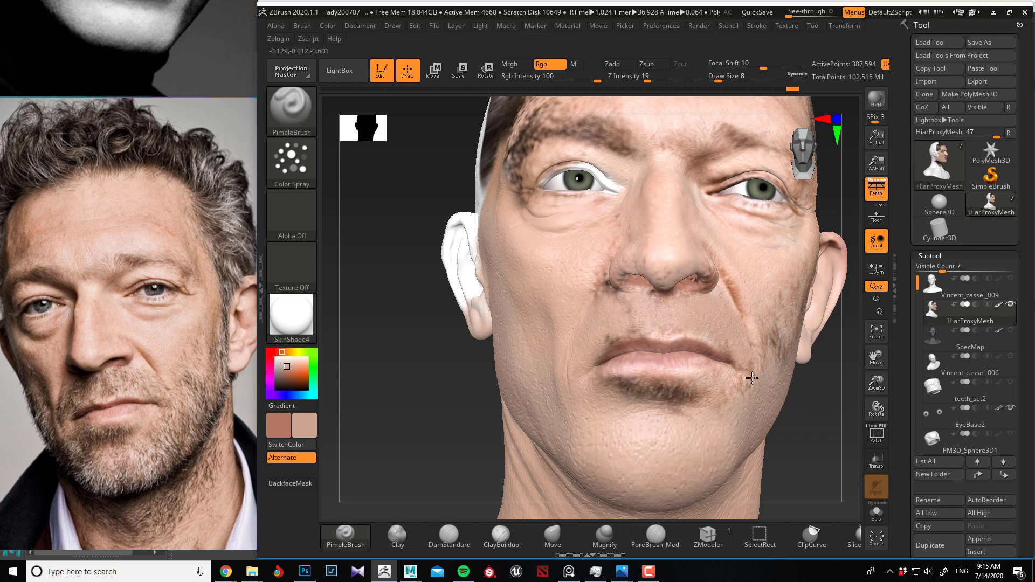
{"action": "mouse_move", "coordinate": [616, 386]}
{"action": "left_mouse_down"}
{"action": "mouse_move", "coordinate": [653, 380]}
{"action": "mouse_move", "coordinate": [627, 398]}
{"action": "mouse_move", "coordinate": [682, 386]}
{"action": "left_mouse_up"}
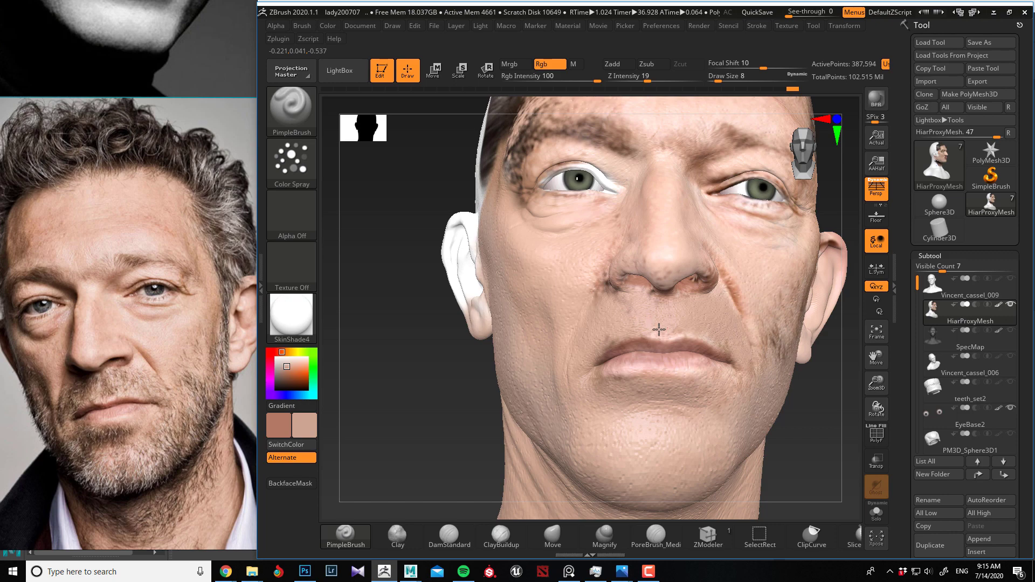
Sample light pink and reddish-brown skin tones and spray them over the dark patches on the nose wings and around the nostrils
{"action": "left_click_drag", "start_coordinate": [441, 345], "coordinate": [447, 325]}
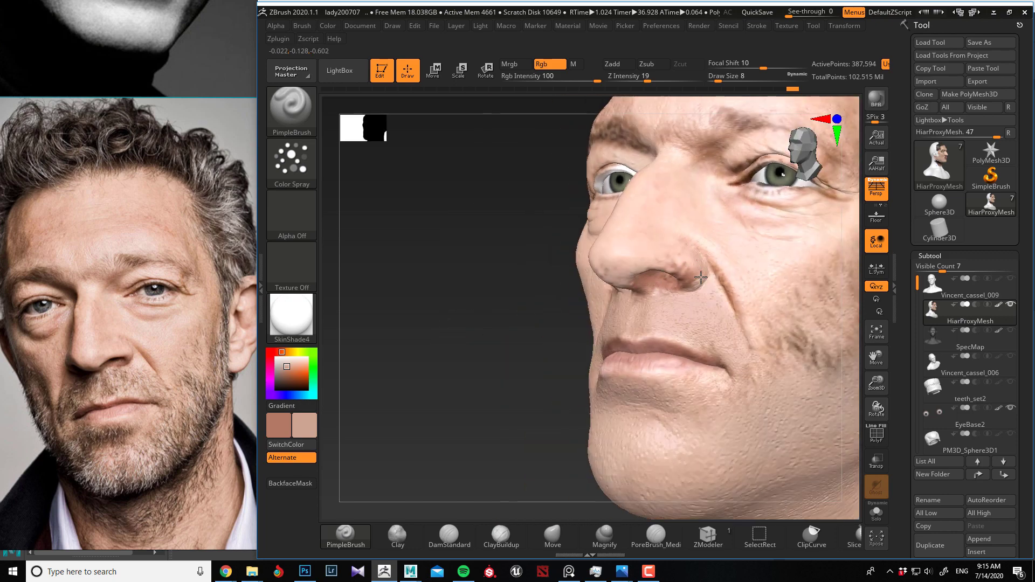
{"action": "key", "text": "c"}
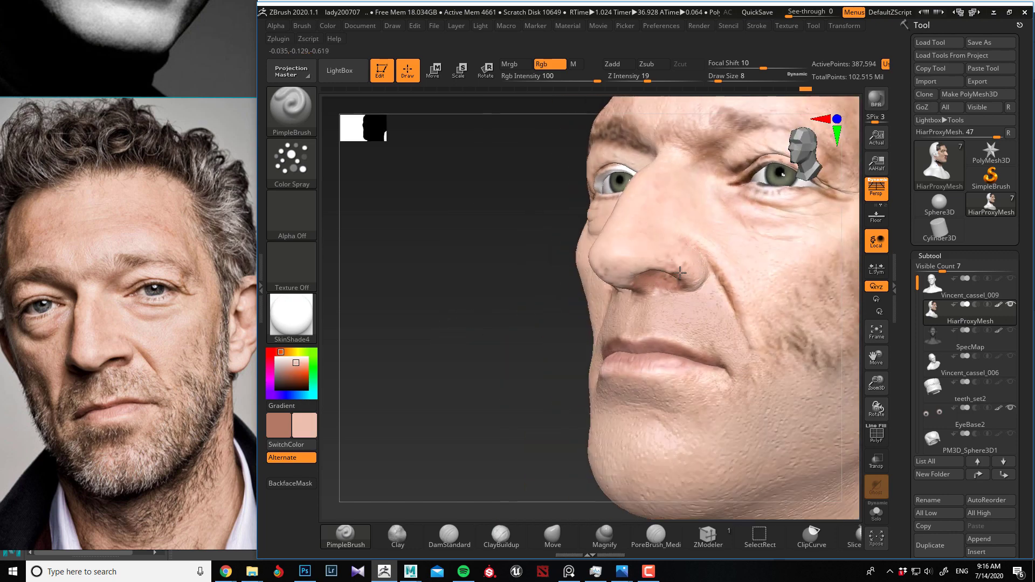
{"action": "left_click_drag", "start_coordinate": [544, 278], "coordinate": [583, 269]}
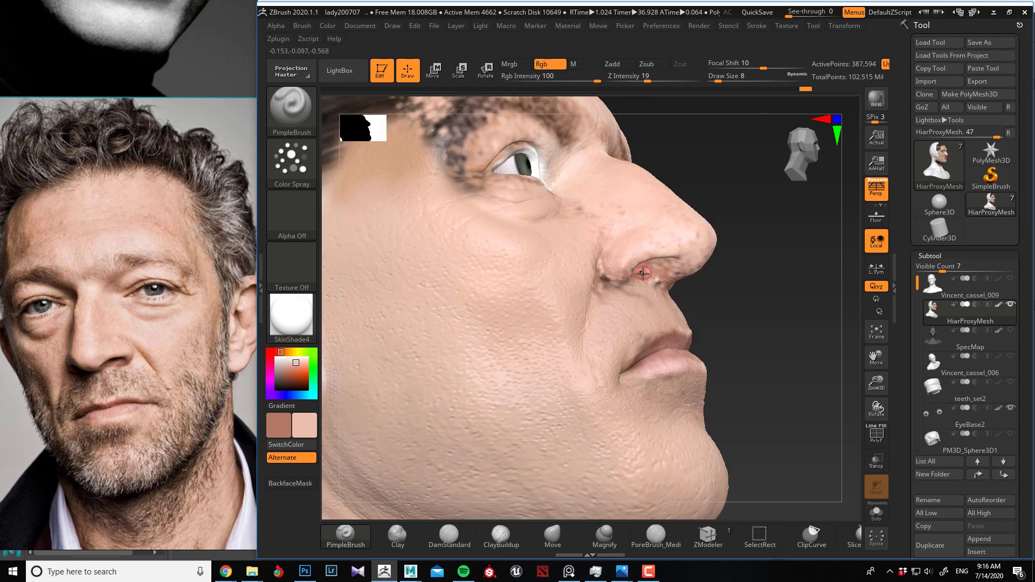
{"action": "key", "text": "c"}
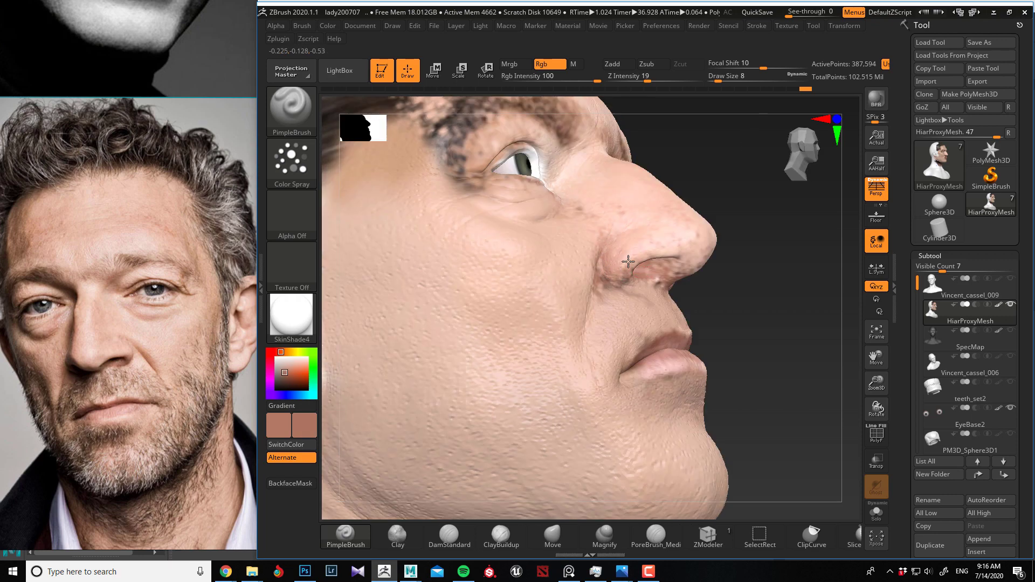
{"action": "key", "text": "c"}
{"action": "left_click_drag", "start_coordinate": [697, 288], "coordinate": [678, 279]}
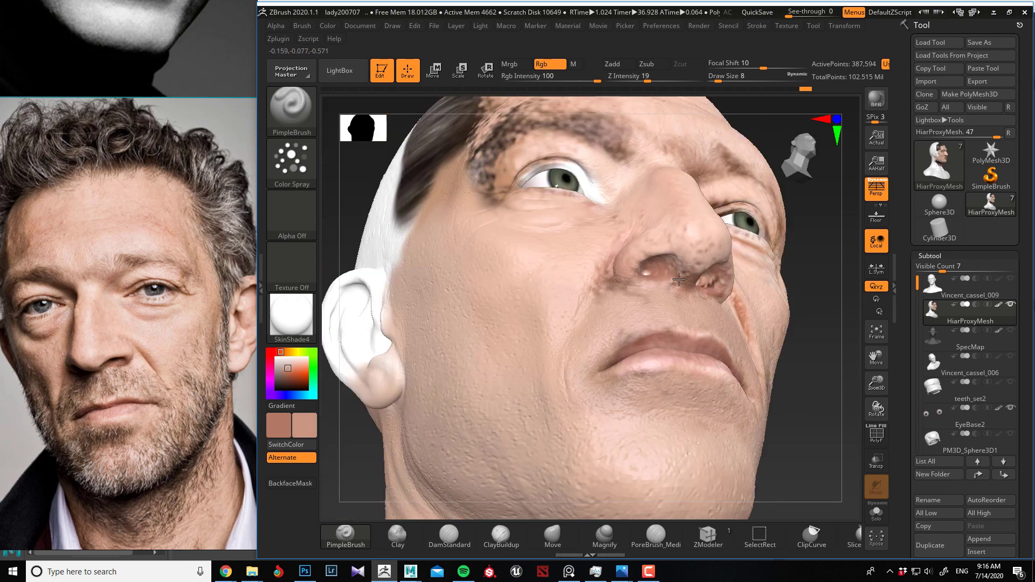
{"action": "key", "text": "c"}
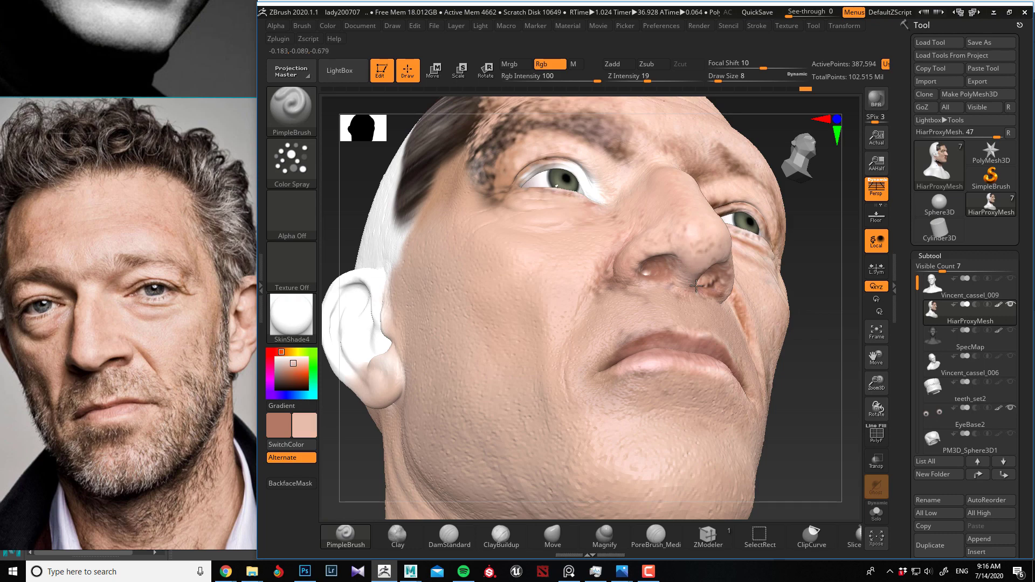
{"action": "key", "text": "c"}
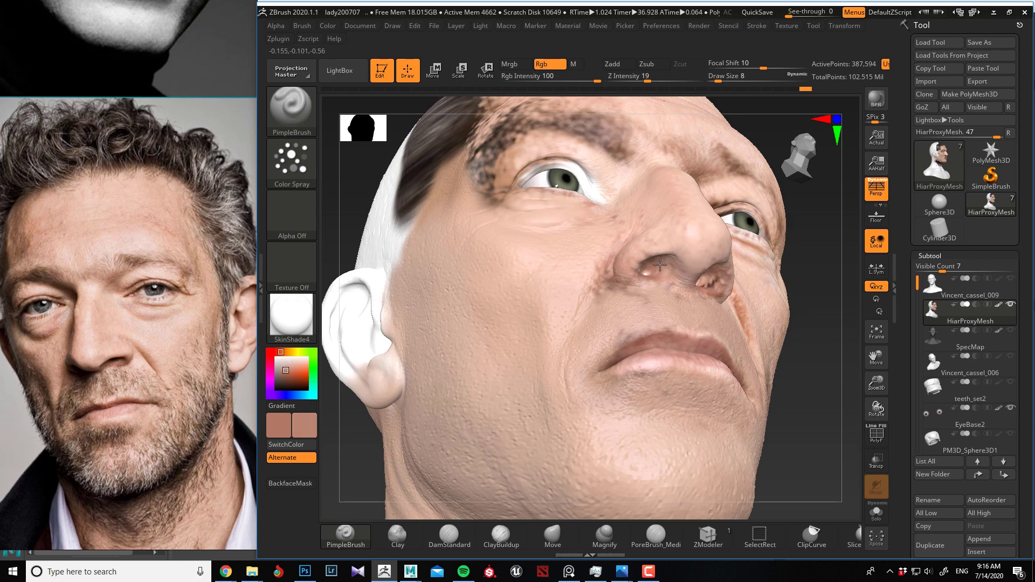
Even out the nostril openings and the underside of the nose with reddish-brown and lighter tones sampled nearby
{"action": "left_click_drag", "start_coordinate": [781, 308], "coordinate": [711, 278]}
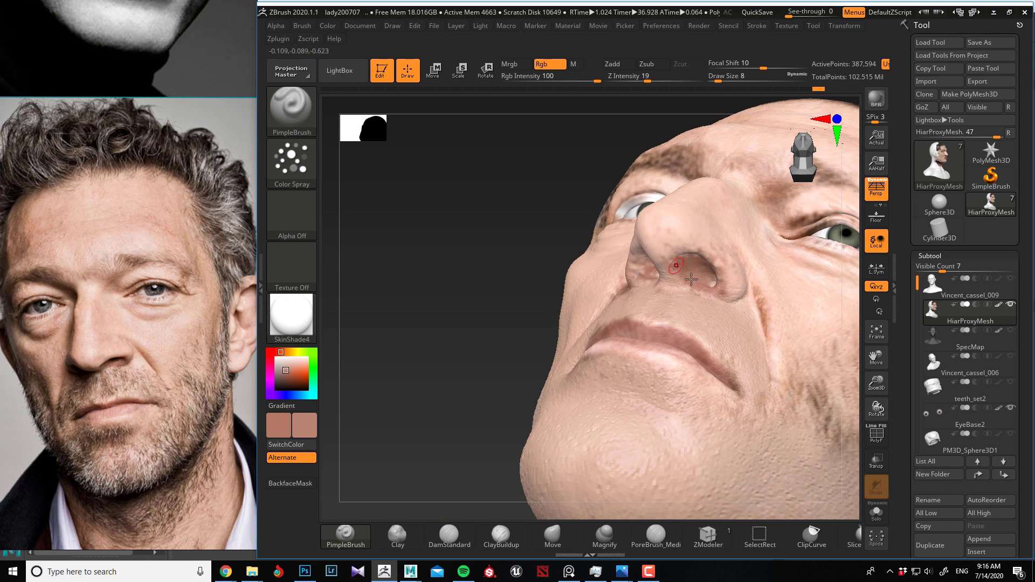
{"action": "key", "text": "c"}
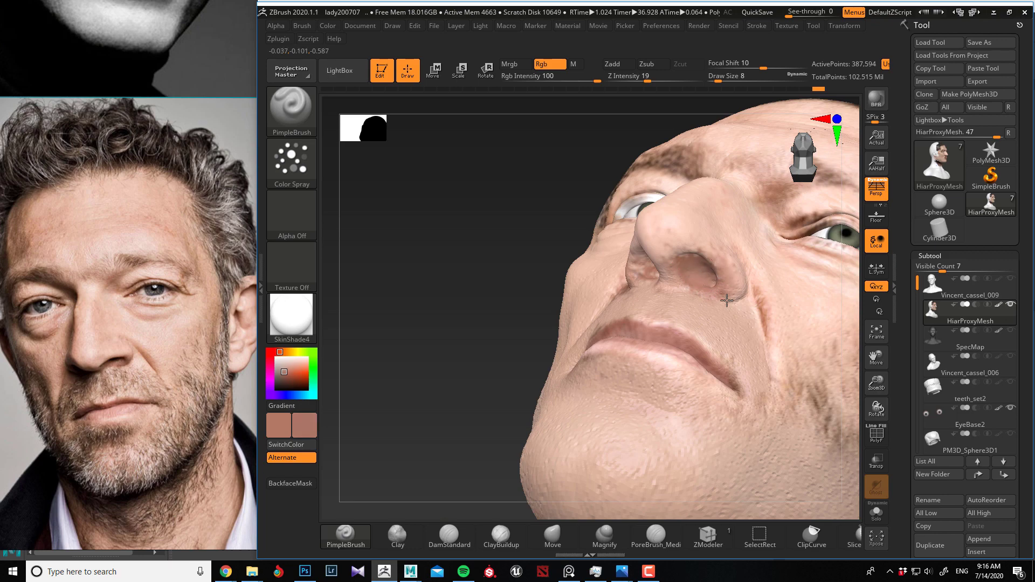
{"action": "key", "text": "c"}
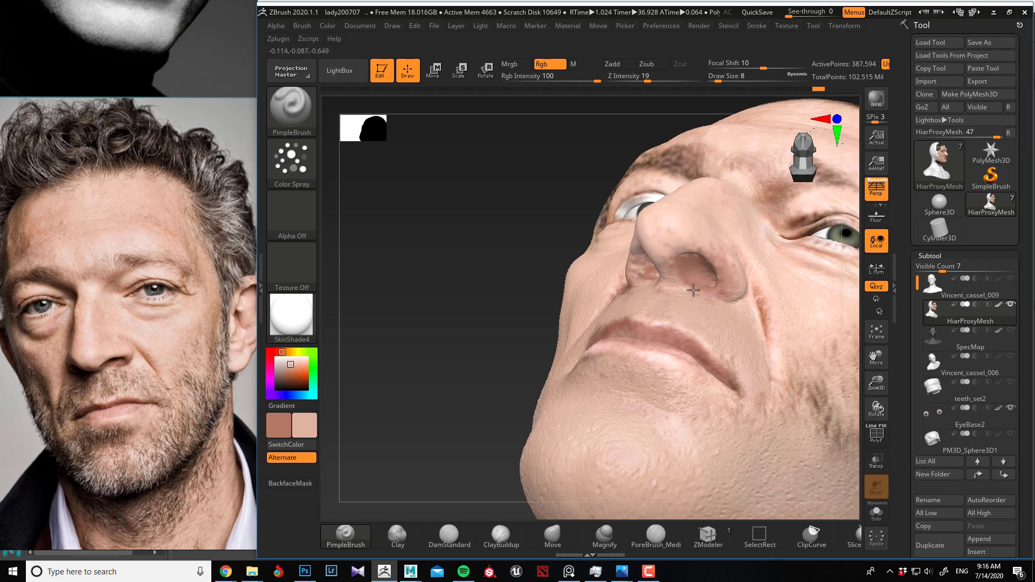
{"action": "key", "text": "c"}
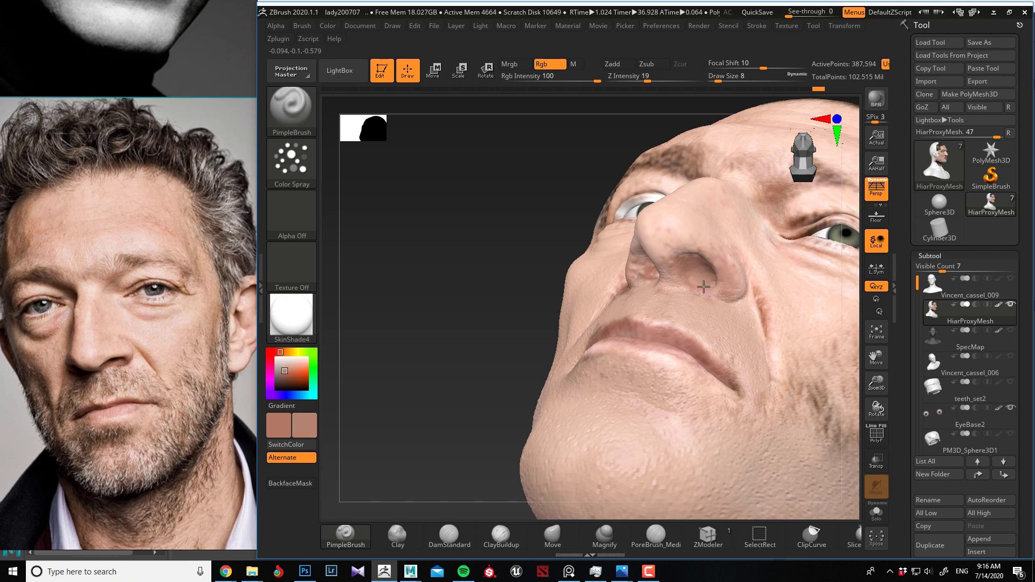
{"action": "left_click_drag", "start_coordinate": [546, 269], "coordinate": [611, 279]}
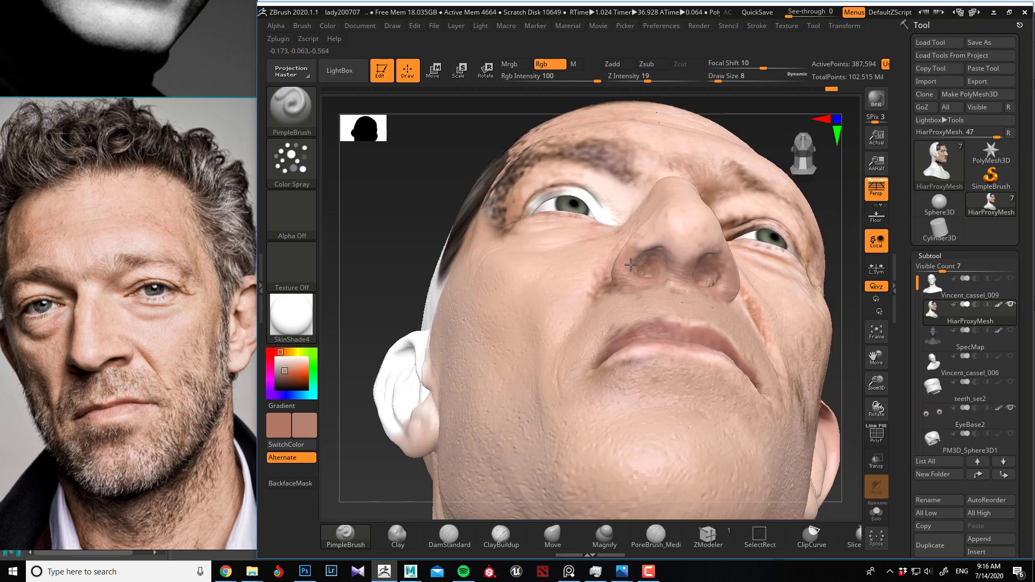
{"action": "key", "text": "c"}
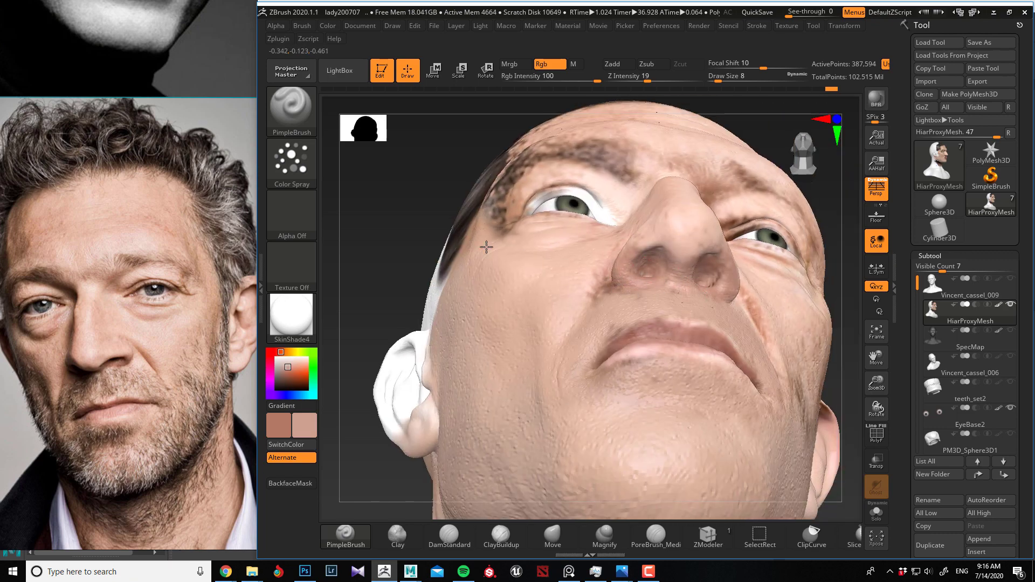
Sample skin tones beside the left nasolabial fold and spray them over its reddish crease
{"action": "left_click_drag", "start_coordinate": [398, 234], "coordinate": [544, 267]}
{"action": "left_click_drag", "start_coordinate": [390, 364], "coordinate": [718, 275]}
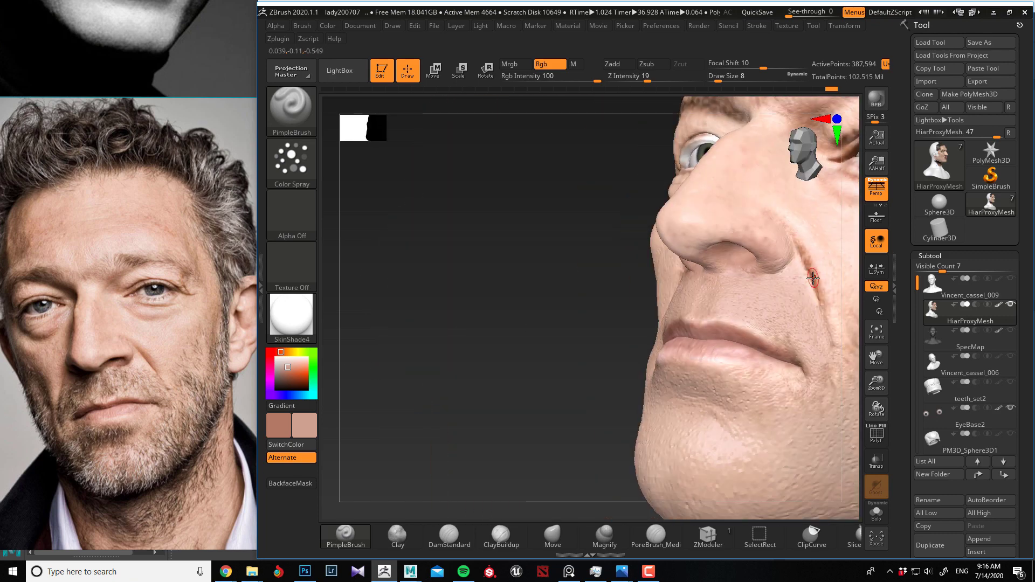
{"action": "key", "text": "c"}
{"action": "mouse_move", "coordinate": [800, 247]}
{"action": "left_mouse_down"}
{"action": "mouse_move", "coordinate": [825, 312]}
{"action": "mouse_move", "coordinate": [796, 241]}
{"action": "left_mouse_up"}
{"action": "key", "text": "c"}
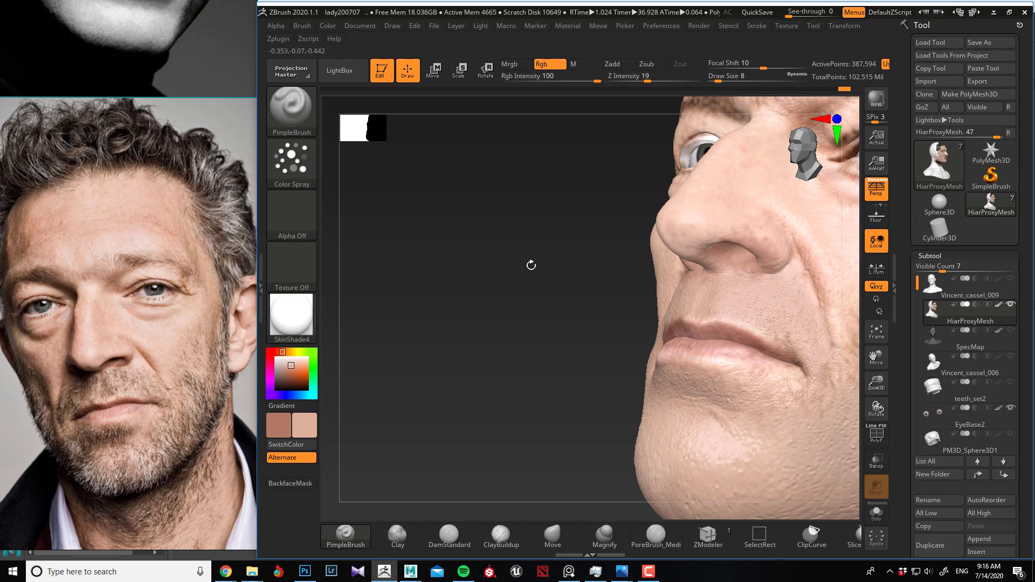
Spray the sampled skin tone over the dark spots beside the right nostril and along the side of the nose
{"action": "left_click_drag", "start_coordinate": [530, 265], "coordinate": [638, 261]}
{"action": "left_click_drag", "start_coordinate": [415, 256], "coordinate": [517, 258]}
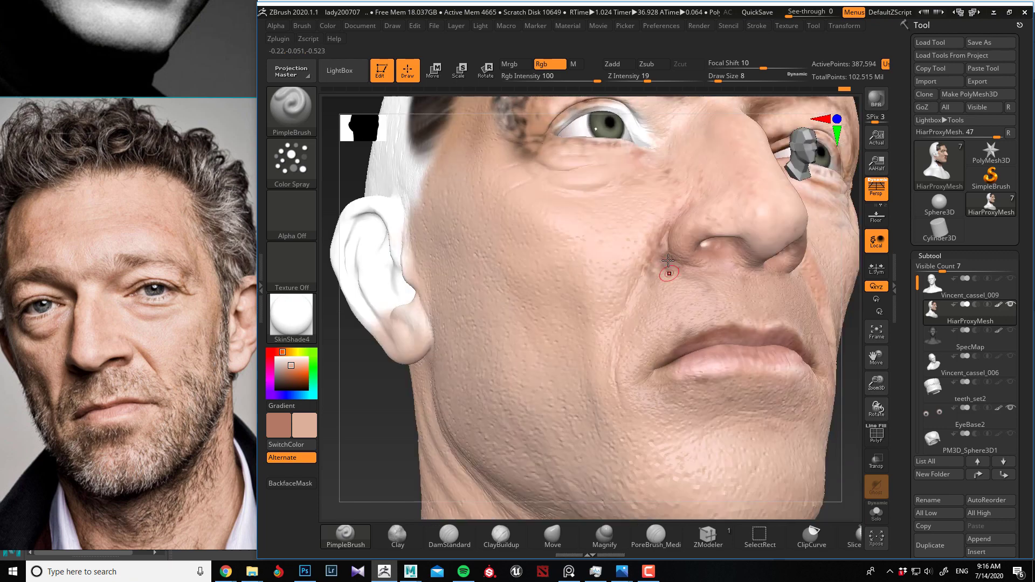
{"action": "left_click_drag", "start_coordinate": [668, 269], "coordinate": [702, 283]}
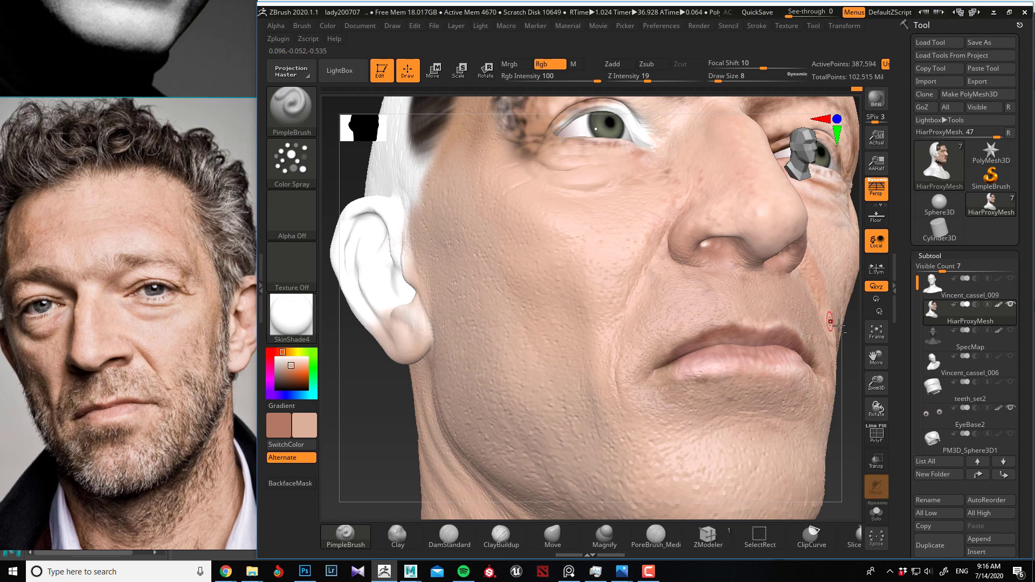
Sample light pink skin tones and spray them over the lower lid and outer corner of the left eye
{"action": "left_click_drag", "start_coordinate": [851, 341], "coordinate": [623, 302], "text": "alt"}
{"action": "left_click_drag", "start_coordinate": [485, 301], "coordinate": [429, 344], "text": "shift"}
{"action": "right_click_drag", "start_coordinate": [429, 343], "coordinate": [435, 290]}
{"action": "right_click_drag", "start_coordinate": [421, 241], "coordinate": [453, 237]}
{"action": "key", "text": "c"}
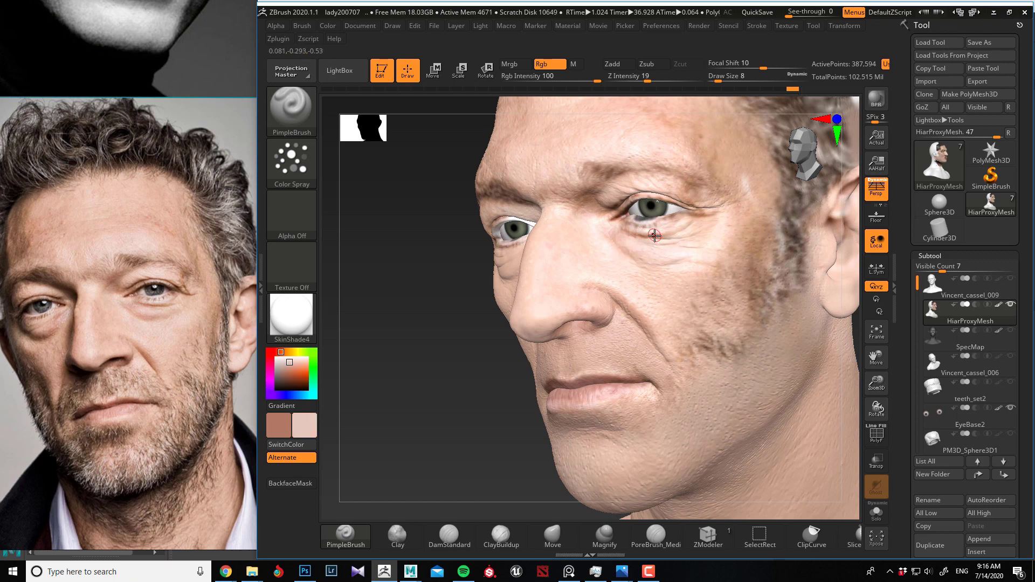
{"action": "key", "text": "c"}
{"action": "key", "text": "c"}
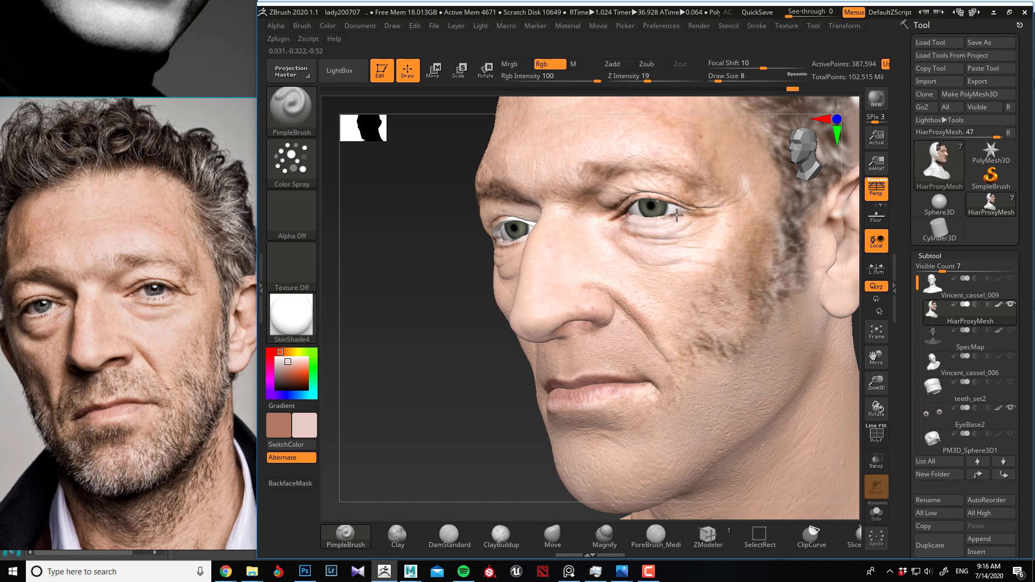
{"action": "key", "text": "c"}
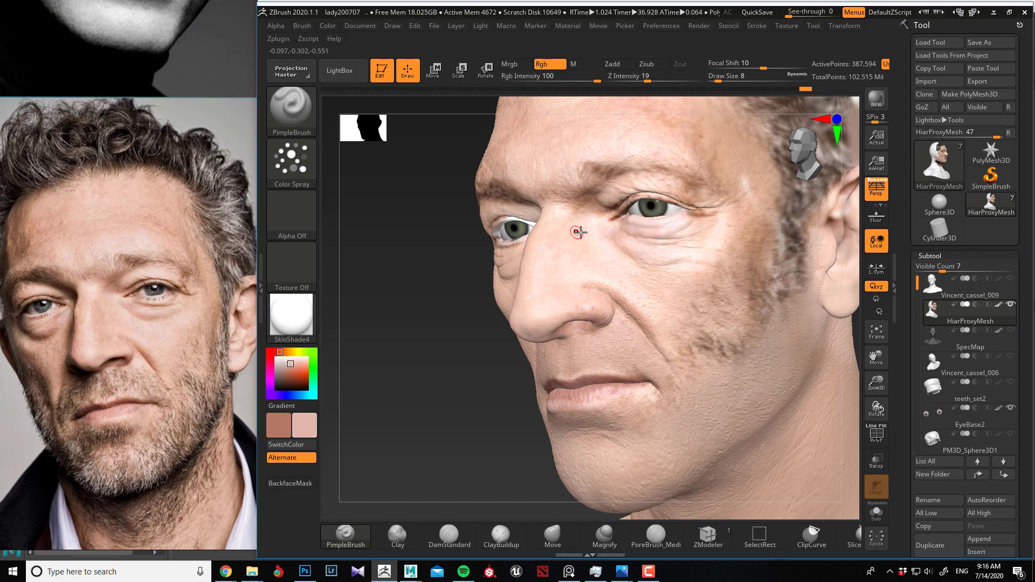
Blend the inner corner of the left eye and the side of the nose bridge with sampled light and brownish skin tones
{"action": "right_click_drag", "start_coordinate": [578, 237], "coordinate": [578, 207]}
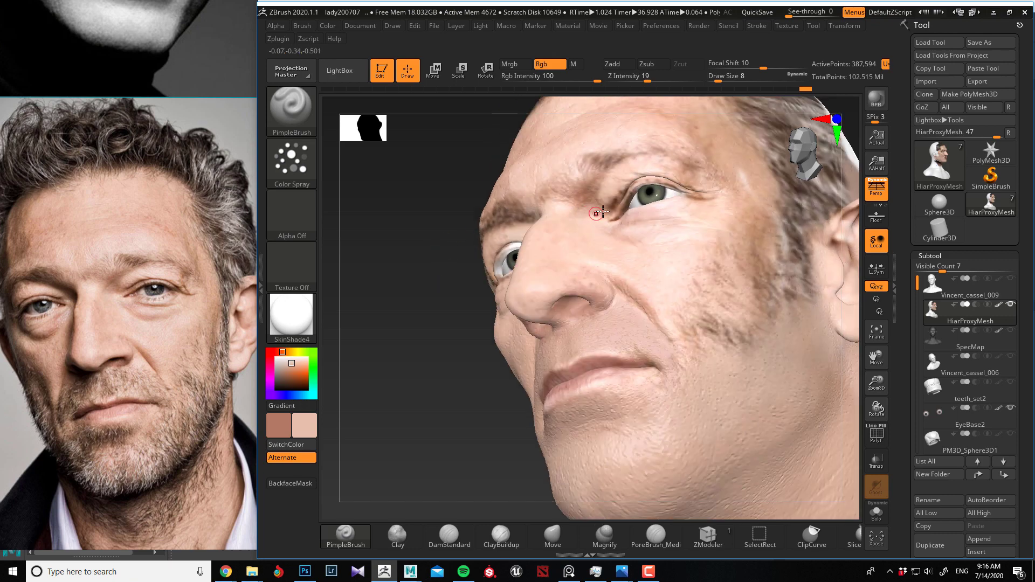
{"action": "key", "text": "c"}
{"action": "key", "text": "c"}
{"action": "key", "text": "c"}
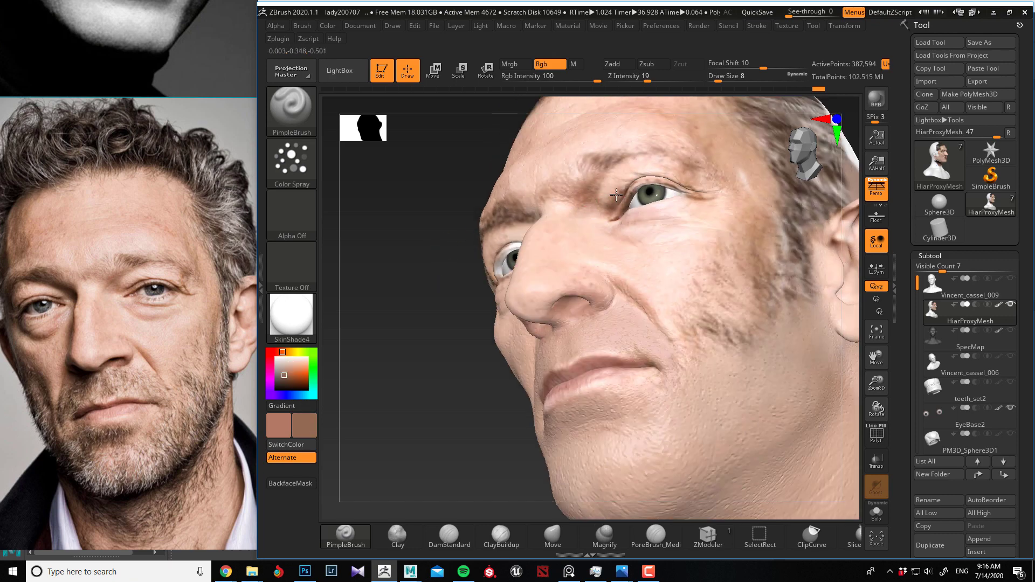
{"action": "key", "text": "c"}
{"action": "key", "text": "c"}
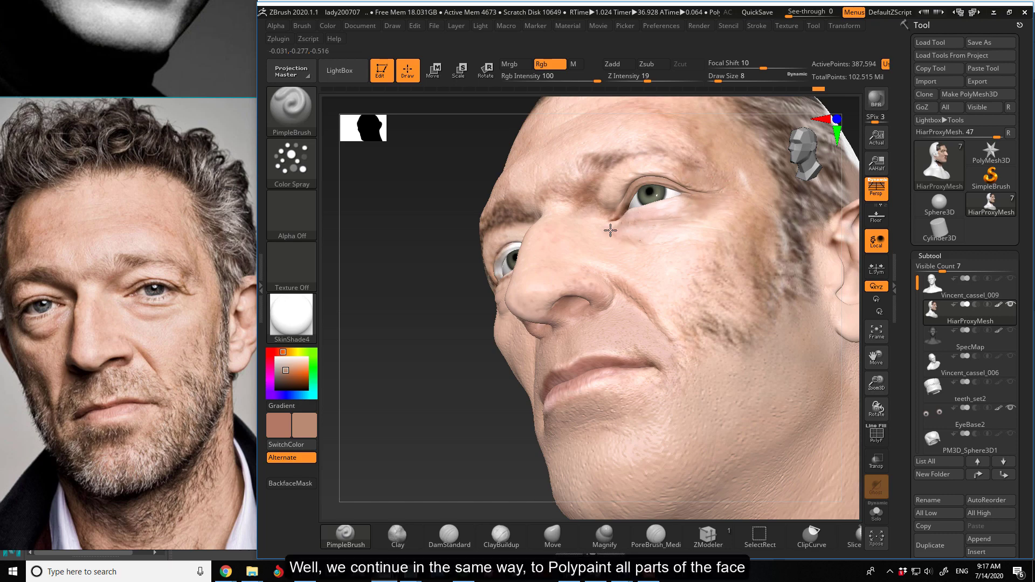
Sample pink and tan tones around the eyes and spray them over the white gaps on the right eye's lids and inner corner
{"action": "mouse_move", "coordinate": [683, 238]}
{"action": "right_mouse_down"}
{"action": "mouse_move", "coordinate": [455, 291]}
{"action": "mouse_move", "coordinate": [519, 265]}
{"action": "right_mouse_up"}
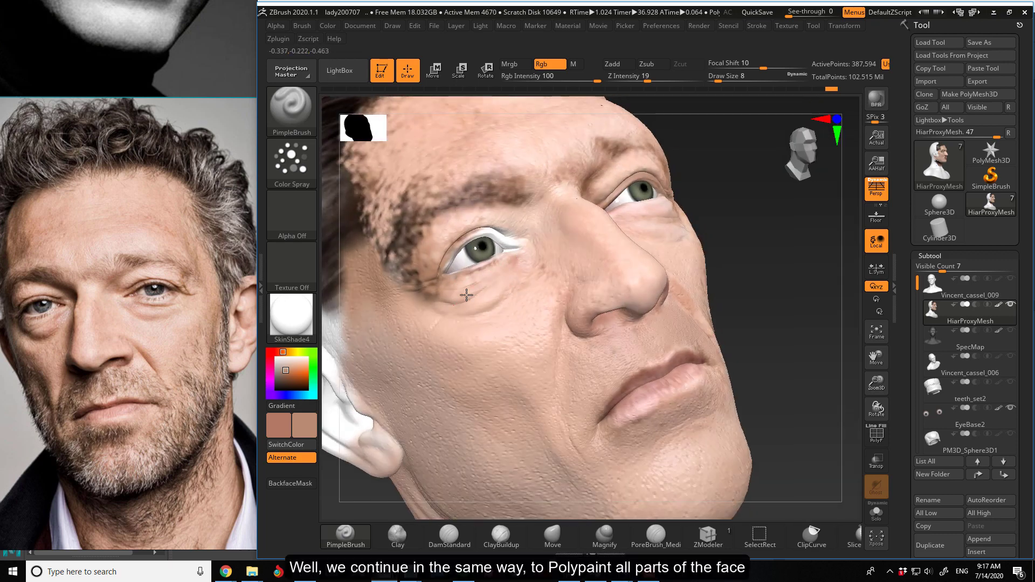
{"action": "key", "text": "c"}
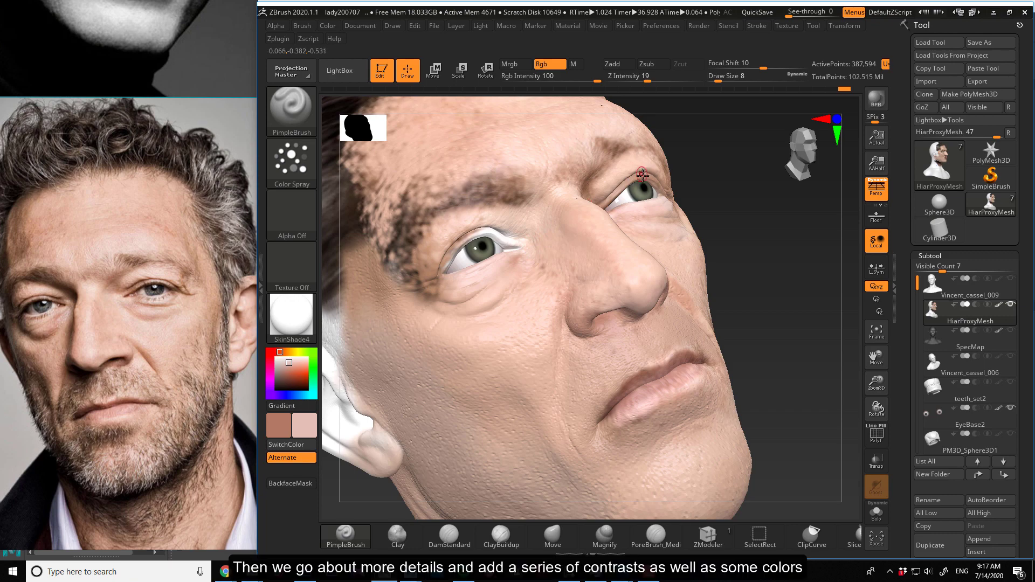
{"action": "key", "text": "c"}
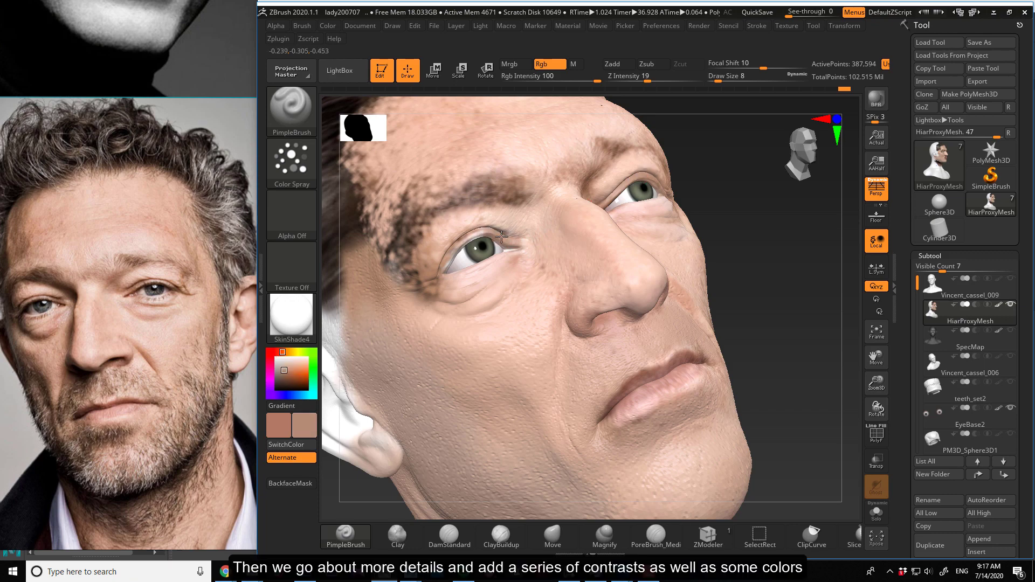
{"action": "key", "text": "c"}
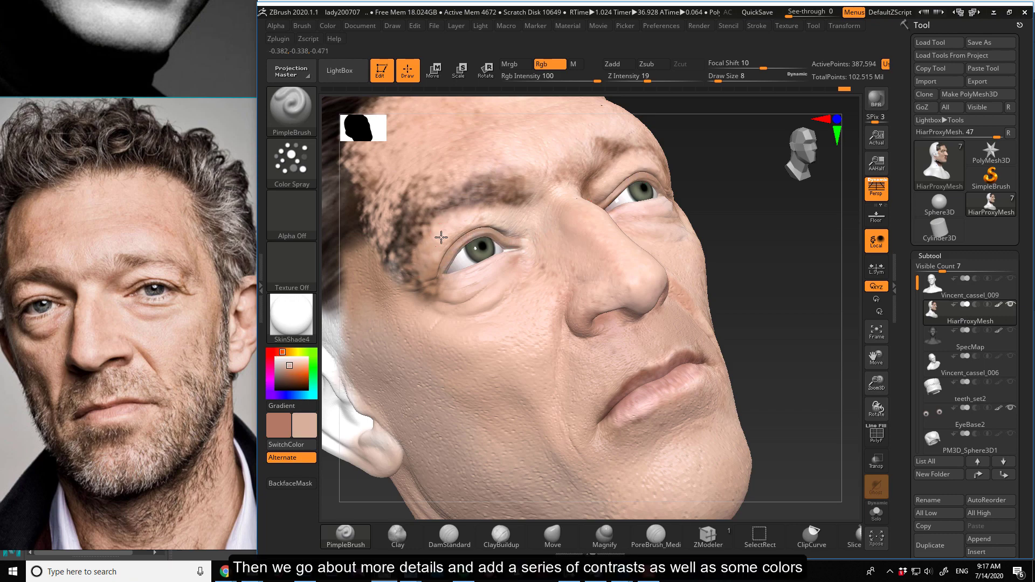
Spray a sampled light skin tone over the dark stubble patch on the left cheek beside the nasolabial fold
{"action": "left_click_drag", "start_coordinate": [734, 218], "coordinate": [497, 250]}
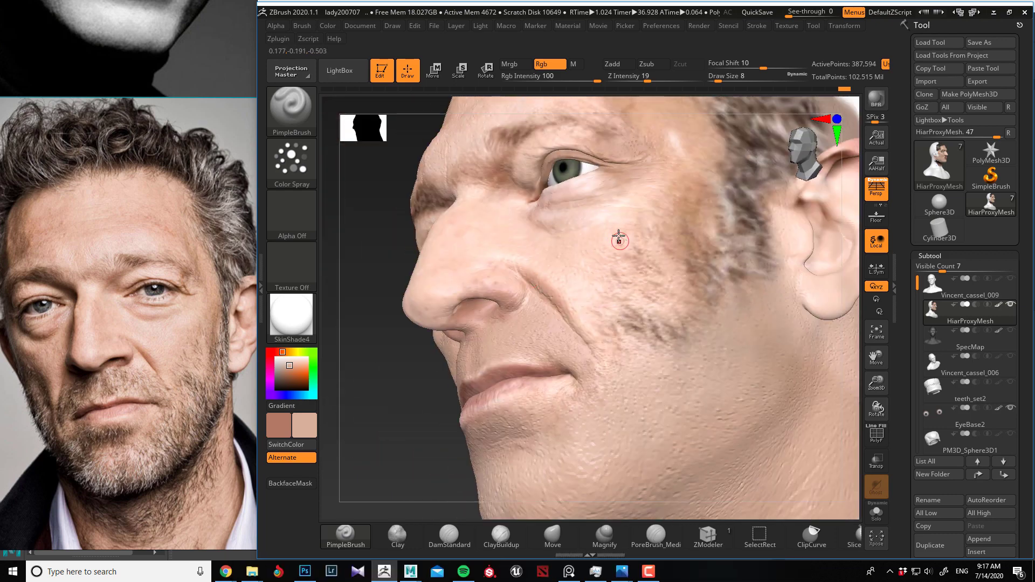
{"action": "key", "text": "c"}
{"action": "left_click_drag", "start_coordinate": [631, 260], "coordinate": [640, 264]}
{"action": "mouse_move", "coordinate": [609, 303]}
{"action": "left_mouse_down"}
{"action": "mouse_move", "coordinate": [631, 323]}
{"action": "mouse_move", "coordinate": [677, 330]}
{"action": "mouse_move", "coordinate": [668, 321]}
{"action": "mouse_move", "coordinate": [674, 350]}
{"action": "mouse_move", "coordinate": [651, 365]}
{"action": "mouse_move", "coordinate": [661, 342]}
{"action": "mouse_move", "coordinate": [686, 330]}
{"action": "mouse_move", "coordinate": [692, 302]}
{"action": "left_mouse_up"}
{"action": "key", "text": "c"}
{"action": "key", "text": "c"}
{"action": "key", "text": "ctrl+z"}
{"action": "key", "text": "ctrl+z"}
{"action": "key", "text": "ctrl+z"}
{"action": "key", "text": "ctrl+z"}
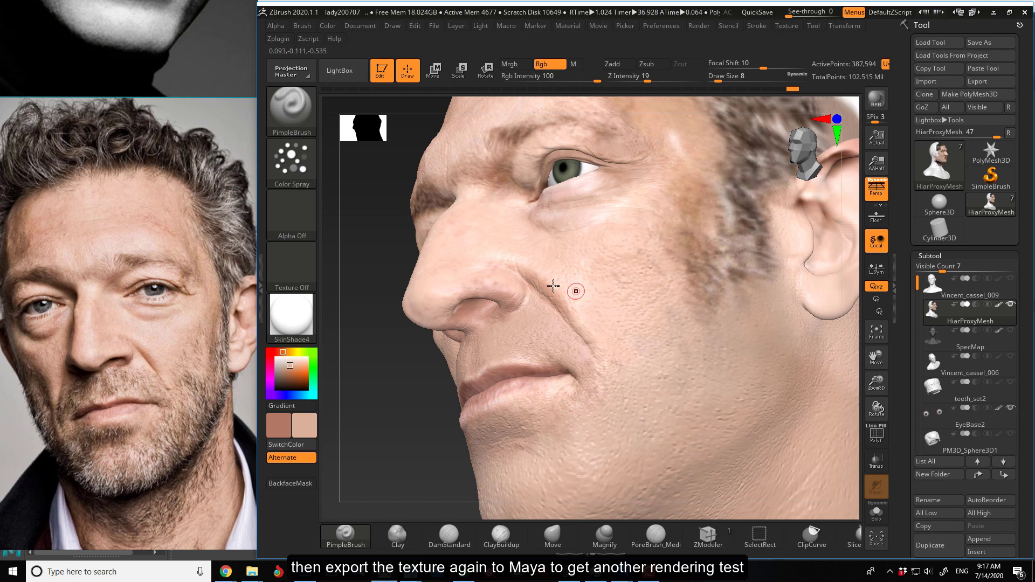
{"action": "key", "text": "ctrl+shift+z"}
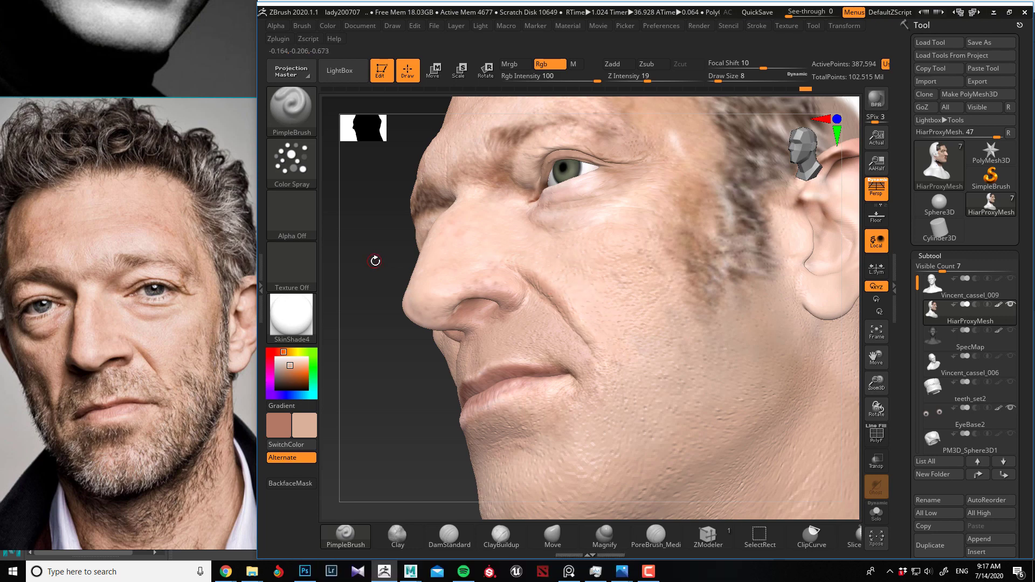
Enlarge the brush to size 18 and spray sampled skin tones over the dark sideburn patch in front of the left ear
{"action": "left_click_drag", "start_coordinate": [374, 260], "coordinate": [426, 356], "text": "alt"}
{"action": "mouse_move", "coordinate": [448, 303]}
{"action": "left_mouse_down"}
{"action": "mouse_move", "coordinate": [419, 316]}
{"action": "mouse_move", "coordinate": [439, 283]}
{"action": "left_mouse_up"}
{"action": "key", "text": "bracketright"}
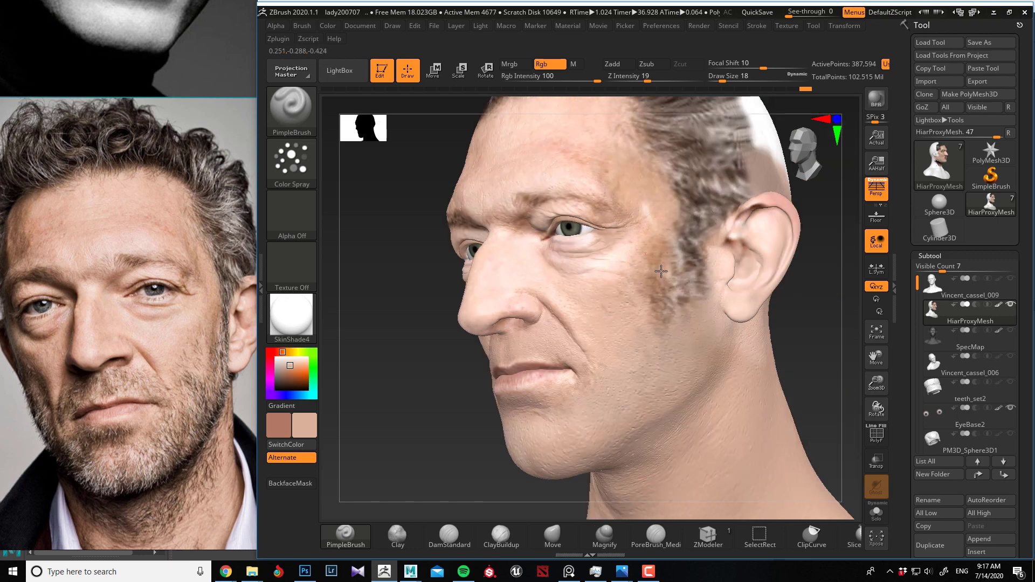
{"action": "mouse_move", "coordinate": [661, 271]}
{"action": "left_mouse_down"}
{"action": "mouse_move", "coordinate": [658, 296]}
{"action": "mouse_move", "coordinate": [668, 242]}
{"action": "mouse_move", "coordinate": [666, 326]}
{"action": "mouse_move", "coordinate": [665, 232]}
{"action": "left_mouse_up"}
{"action": "key", "text": "c"}
{"action": "left_click_drag", "start_coordinate": [687, 265], "coordinate": [692, 242]}
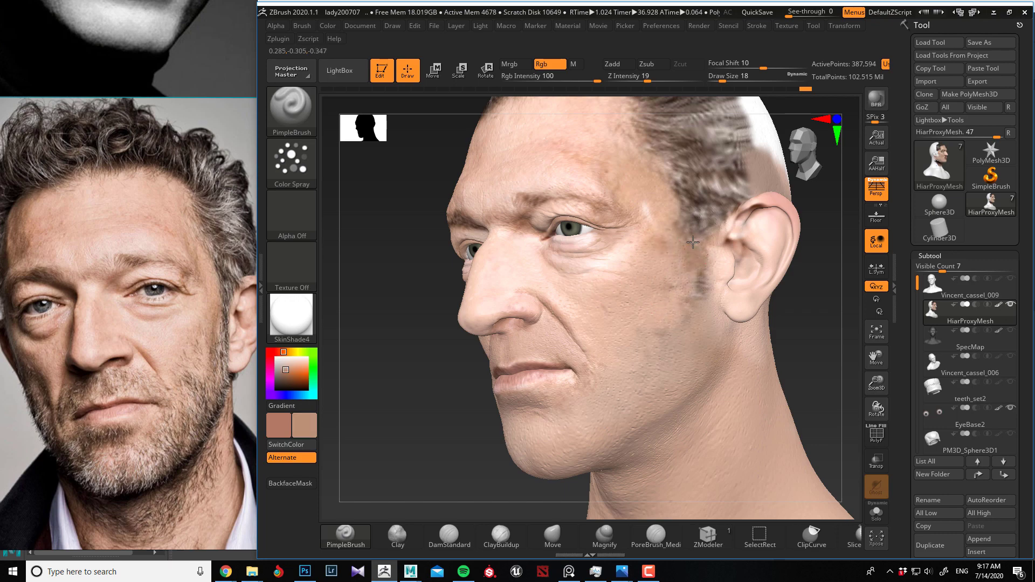
{"action": "mouse_move", "coordinate": [685, 303]}
{"action": "left_mouse_down"}
{"action": "mouse_move", "coordinate": [689, 314]}
{"action": "mouse_move", "coordinate": [711, 291]}
{"action": "mouse_move", "coordinate": [693, 208]}
{"action": "left_mouse_up"}
{"action": "left_click_drag", "start_coordinate": [435, 207], "coordinate": [447, 302], "text": "alt"}
{"action": "left_click_drag", "start_coordinate": [704, 317], "coordinate": [680, 315]}
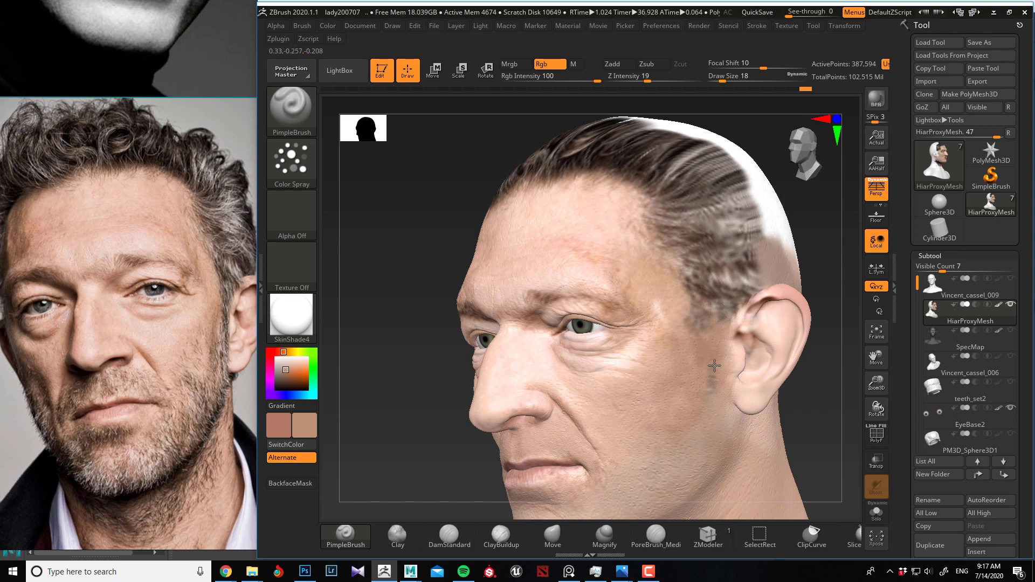
Sample skin and grey-brown tones and blend the left temple hairline and the reddish patches on the forehead
{"action": "key", "text": "c"}
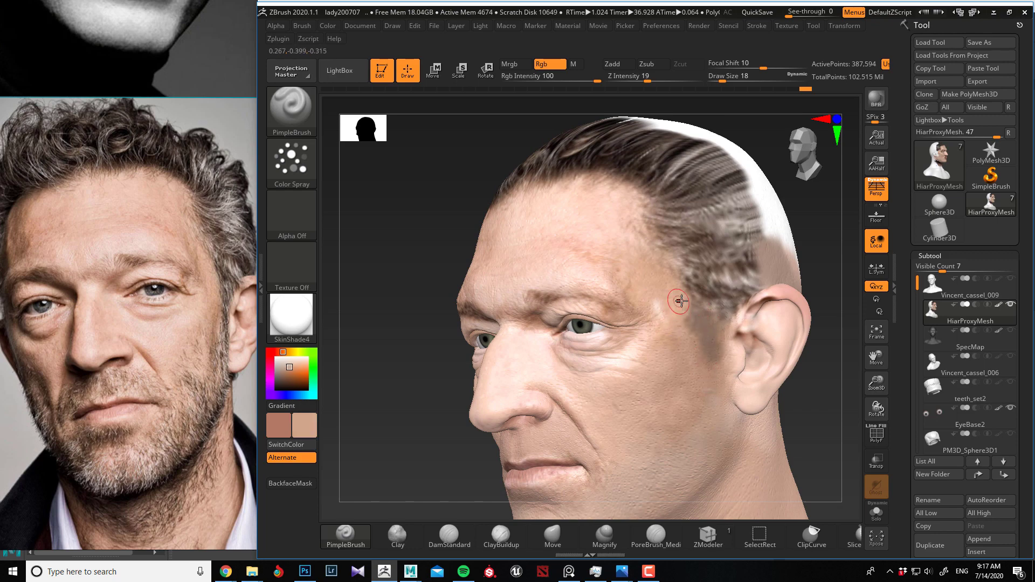
{"action": "key", "text": "c"}
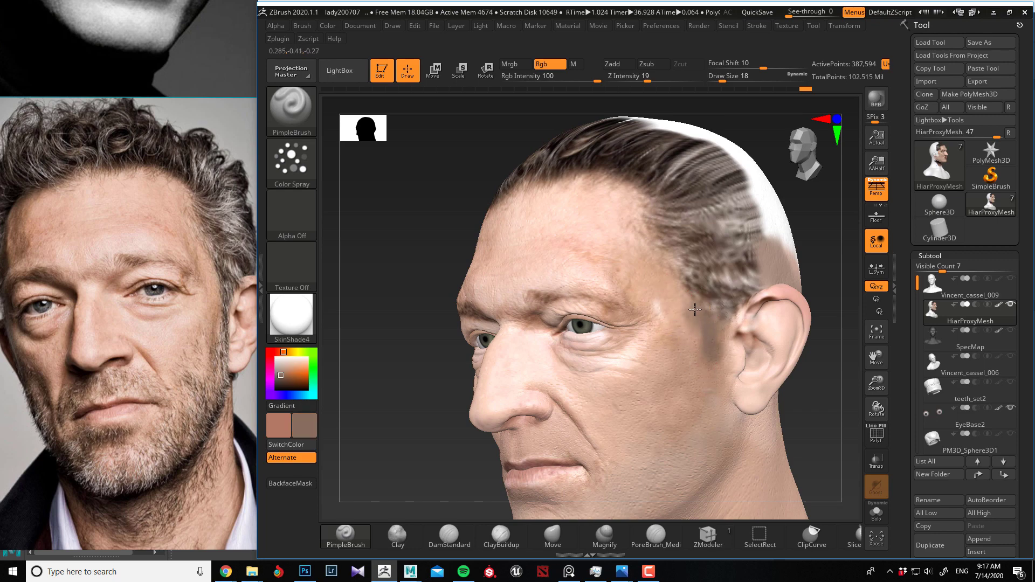
{"action": "key", "text": "c"}
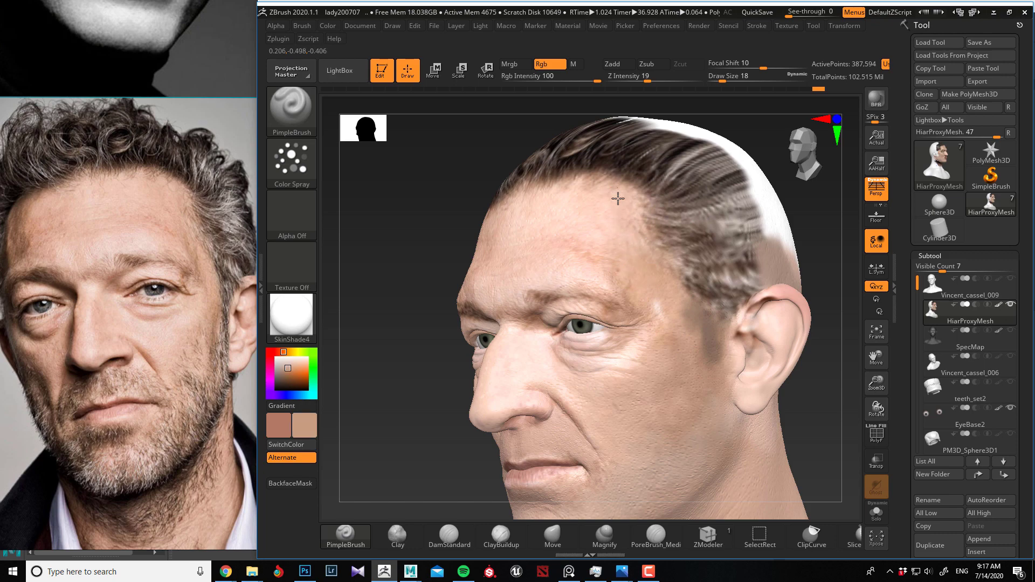
{"action": "key", "text": "c"}
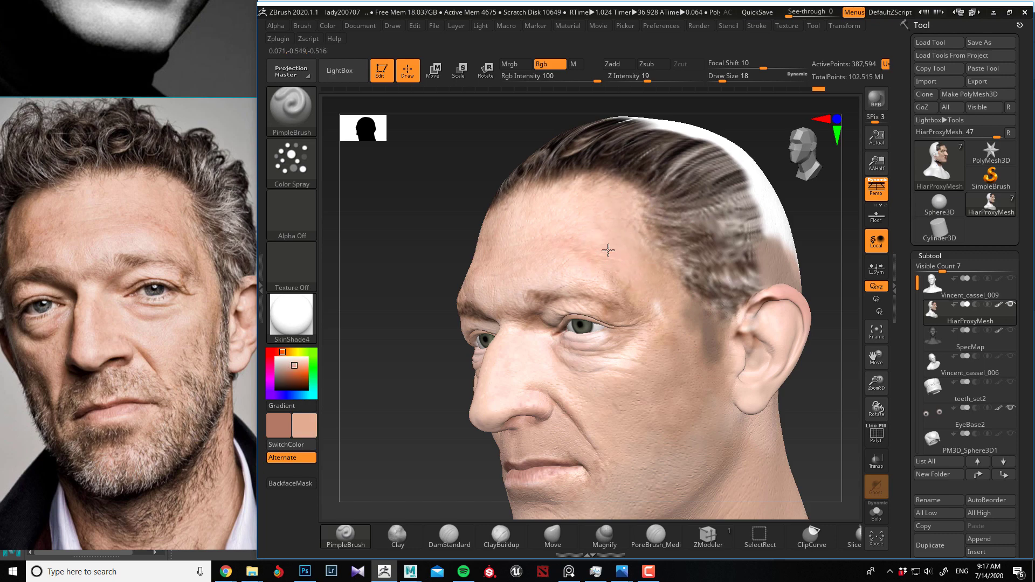
{"action": "key", "text": "c"}
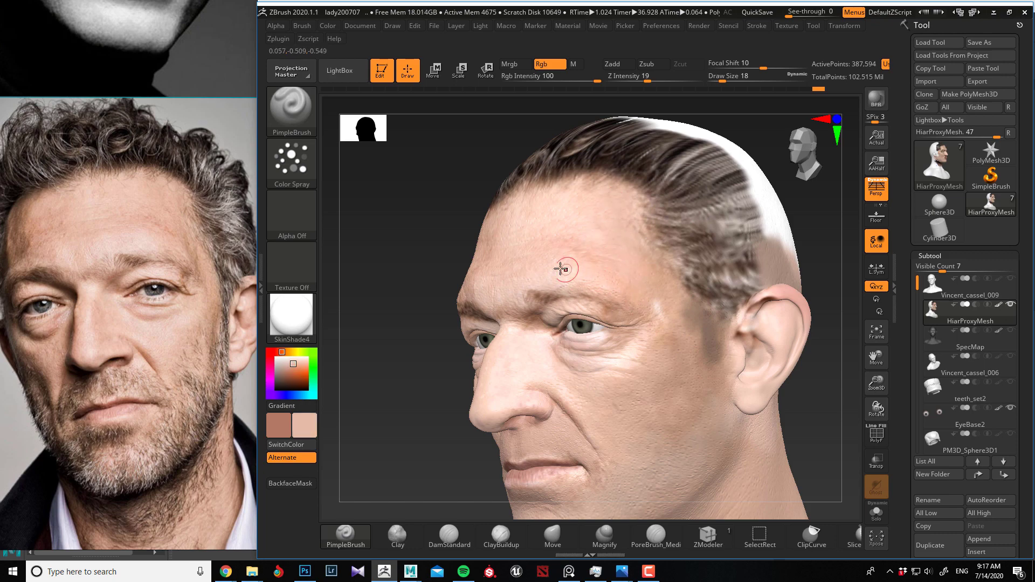
{"action": "key", "text": "c"}
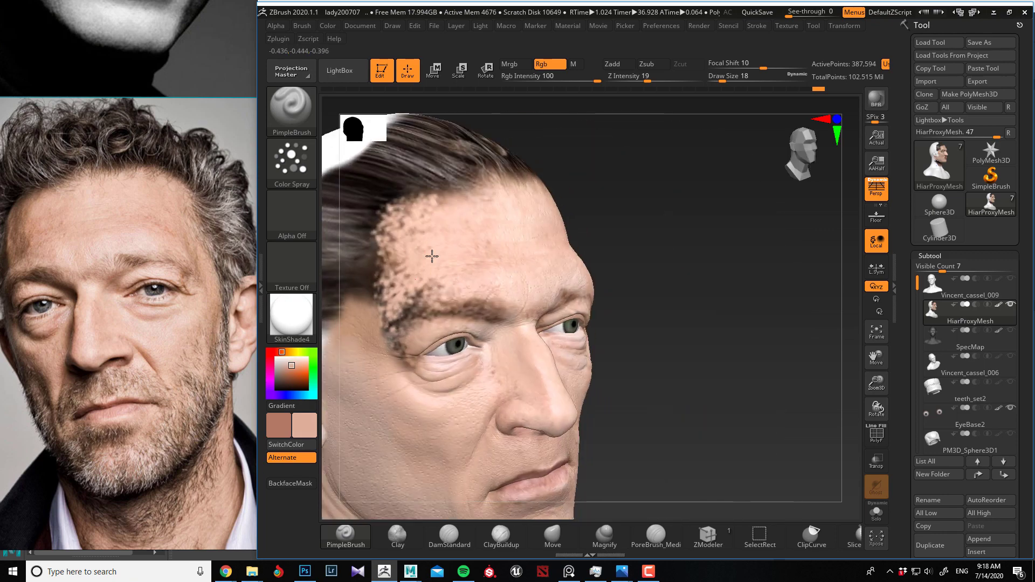
Spray sampled light skin tones over the dark speckles on the right forehead, temple and outer eyebrow, up to the hairline
{"action": "mouse_move", "coordinate": [399, 291]}
{"action": "left_mouse_down"}
{"action": "mouse_move", "coordinate": [395, 230]}
{"action": "mouse_move", "coordinate": [450, 207]}
{"action": "left_mouse_up"}
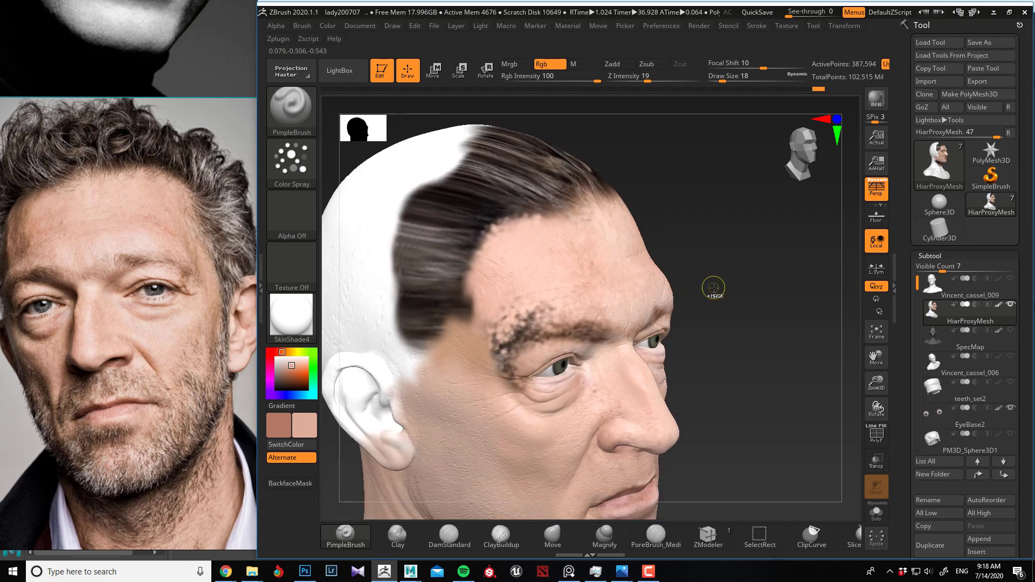
{"action": "mouse_move", "coordinate": [501, 226]}
{"action": "left_mouse_down"}
{"action": "mouse_move", "coordinate": [512, 301]}
{"action": "mouse_move", "coordinate": [531, 267]}
{"action": "mouse_move", "coordinate": [458, 334]}
{"action": "mouse_move", "coordinate": [528, 306]}
{"action": "mouse_move", "coordinate": [556, 311]}
{"action": "mouse_move", "coordinate": [498, 364]}
{"action": "mouse_move", "coordinate": [575, 335]}
{"action": "left_mouse_up"}
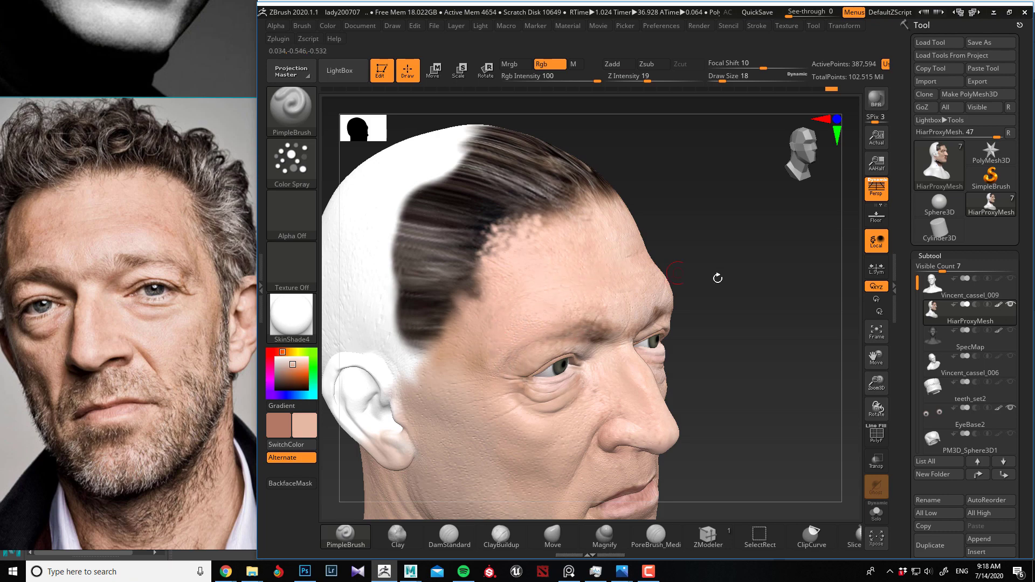
{"action": "left_click_drag", "start_coordinate": [716, 275], "coordinate": [625, 248], "text": "shift"}
{"action": "key", "text": "c"}
{"action": "left_click_drag", "start_coordinate": [477, 286], "coordinate": [527, 259]}
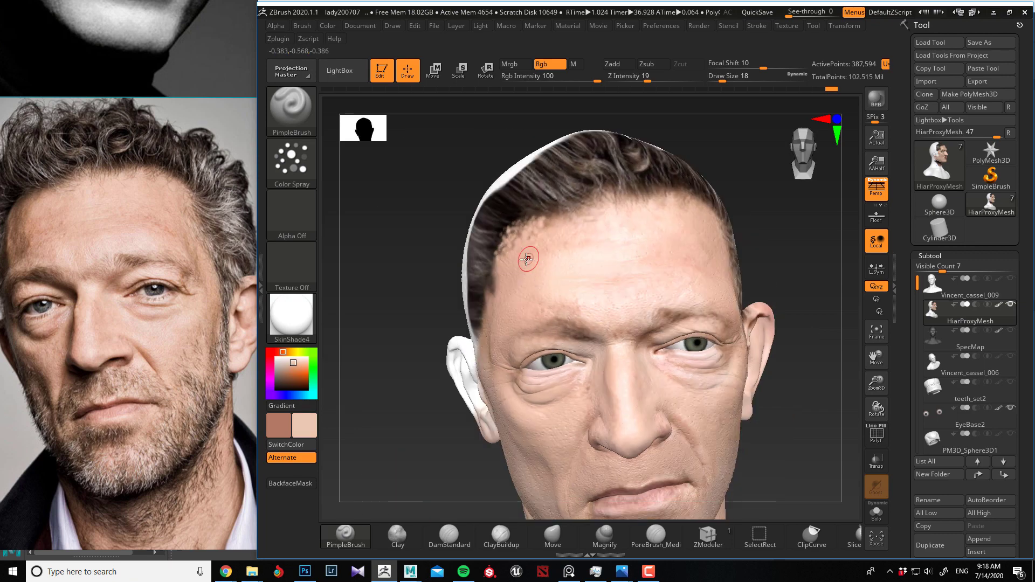
{"action": "key", "text": "c"}
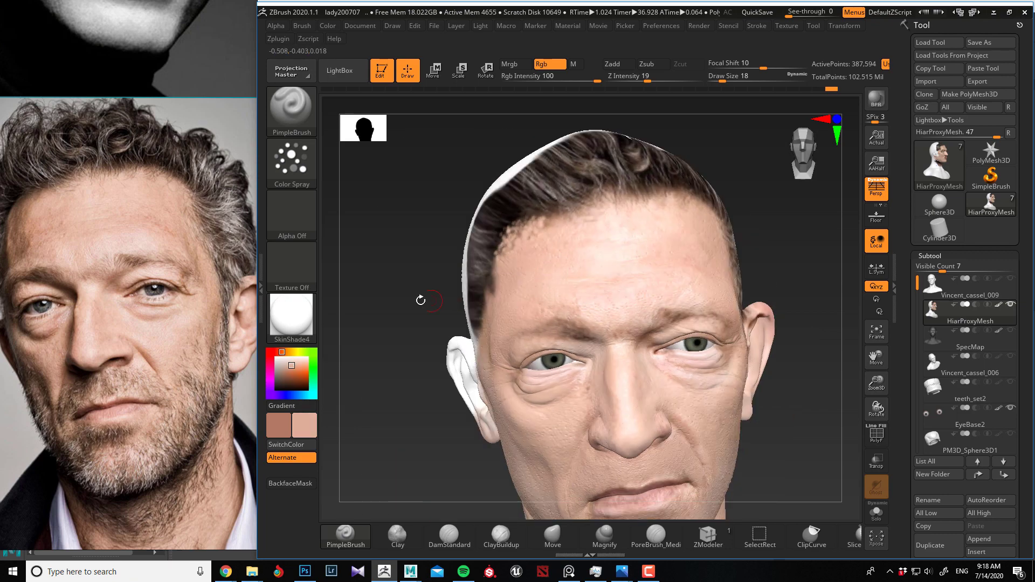
Sample tan skin tones from the left side of the head and spray them over the right temple beside the hairline
{"action": "left_click_drag", "start_coordinate": [402, 280], "coordinate": [460, 270], "text": "alt"}
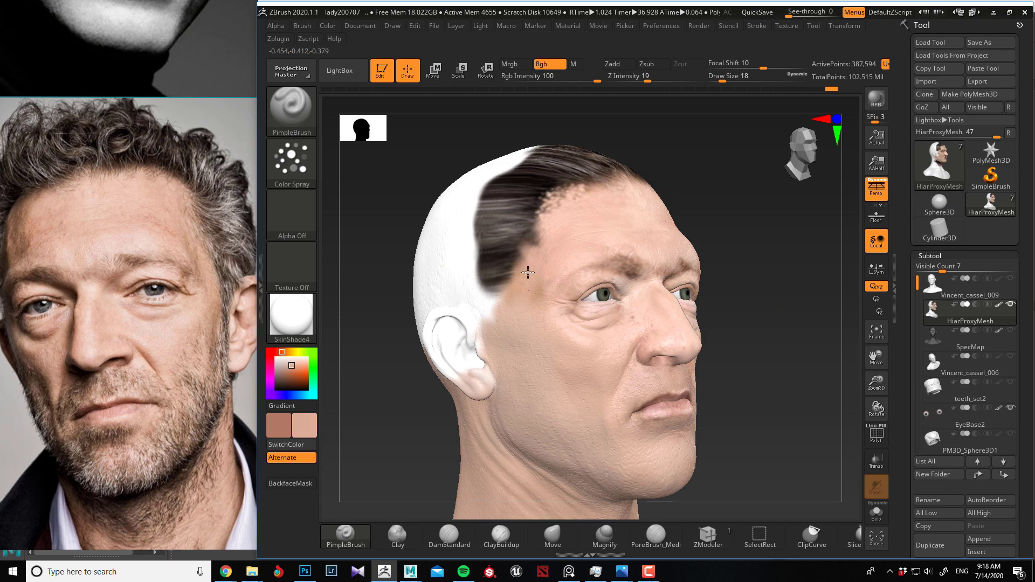
{"action": "key", "text": "c"}
{"action": "left_click_drag", "start_coordinate": [754, 329], "coordinate": [538, 309]}
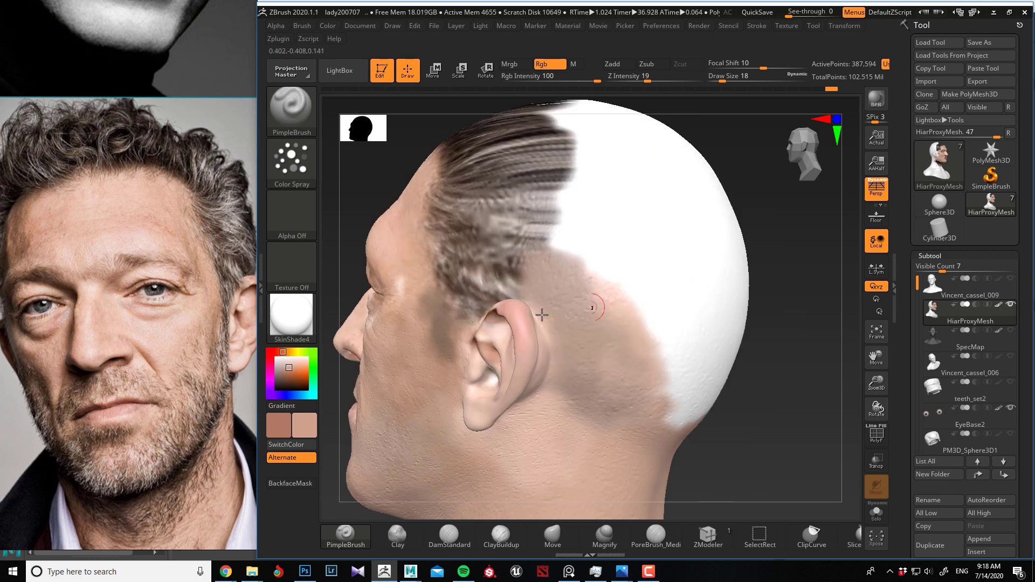
{"action": "key", "text": "c"}
{"action": "left_click_drag", "start_coordinate": [351, 215], "coordinate": [502, 281]}
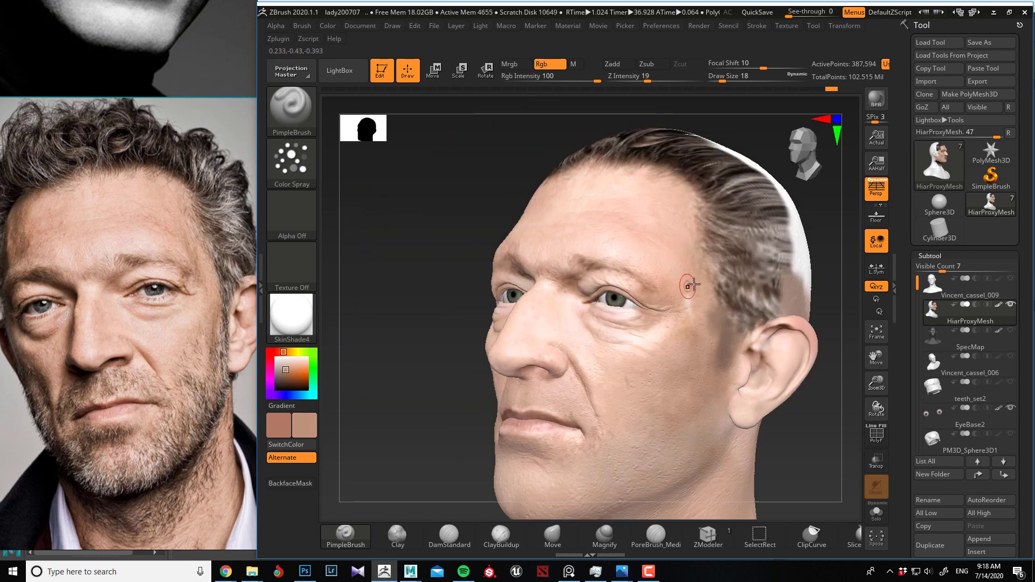
Sample dark brown from the hair and spray it over the unpainted gap above and in front of the right ear
{"action": "key", "text": "c"}
{"action": "mouse_move", "coordinate": [388, 291]}
{"action": "left_mouse_down"}
{"action": "mouse_move", "coordinate": [550, 309]}
{"action": "mouse_move", "coordinate": [483, 325]}
{"action": "mouse_move", "coordinate": [474, 313]}
{"action": "mouse_move", "coordinate": [472, 328]}
{"action": "mouse_move", "coordinate": [447, 254]}
{"action": "mouse_move", "coordinate": [469, 241]}
{"action": "left_mouse_up"}
{"action": "key", "text": "c"}
{"action": "left_click_drag", "start_coordinate": [356, 278], "coordinate": [623, 290]}
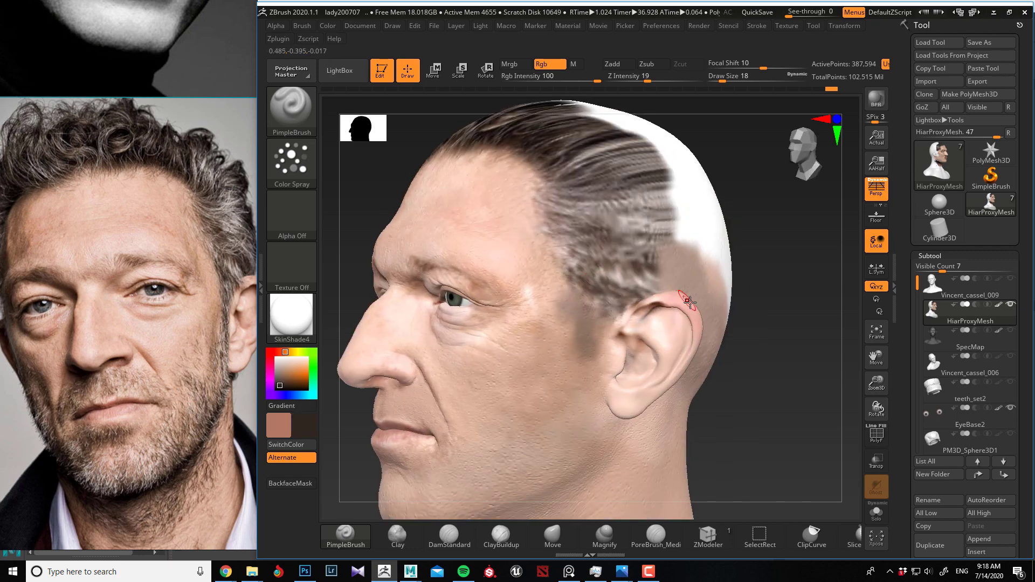
Sample a pink tone from the left ear and spray it over the white right ear
{"action": "key", "text": "c"}
{"action": "mouse_move", "coordinate": [381, 242]}
{"action": "left_mouse_down"}
{"action": "mouse_move", "coordinate": [418, 232]}
{"action": "mouse_move", "coordinate": [436, 257]}
{"action": "left_mouse_up"}
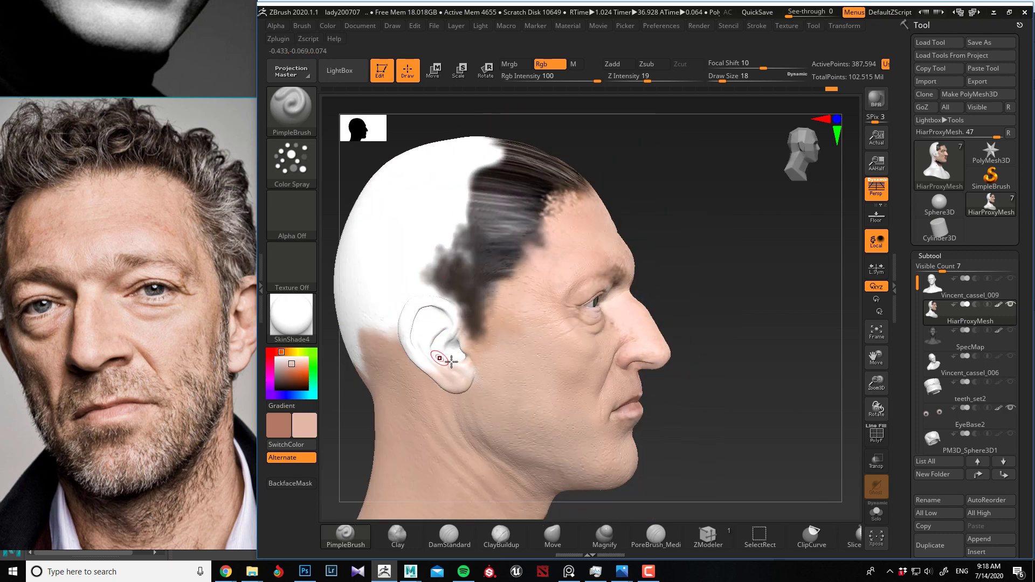
{"action": "mouse_move", "coordinate": [451, 361]}
{"action": "left_mouse_down"}
{"action": "mouse_move", "coordinate": [441, 321]}
{"action": "mouse_move", "coordinate": [408, 320]}
{"action": "left_mouse_up"}
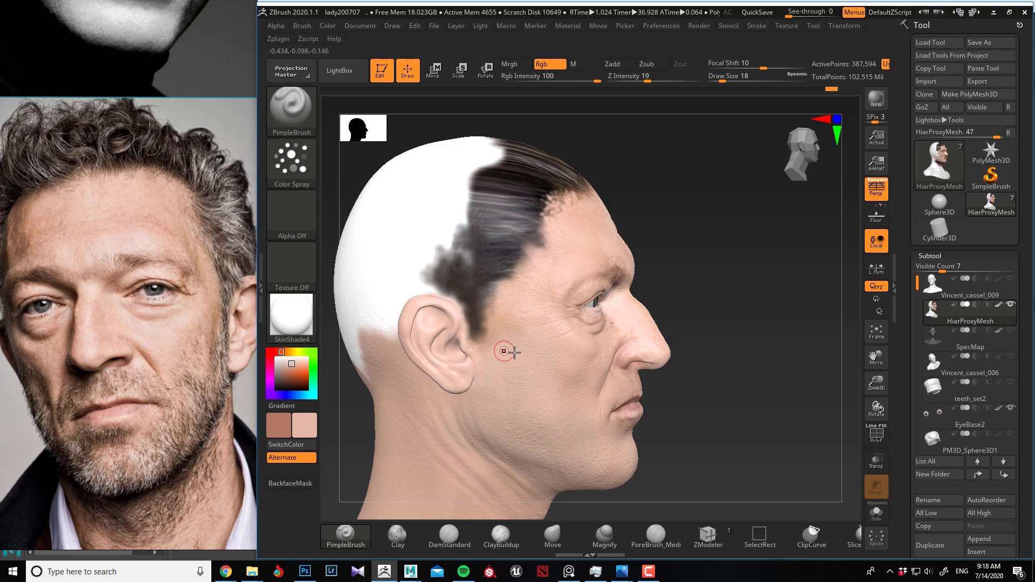
Sample light and tan skin tones from both sides of the face and spray them over the right cheek and jaw
{"action": "left_click_drag", "start_coordinate": [697, 387], "coordinate": [550, 343]}
{"action": "key", "text": "c"}
{"action": "left_click_drag", "start_coordinate": [345, 329], "coordinate": [466, 356]}
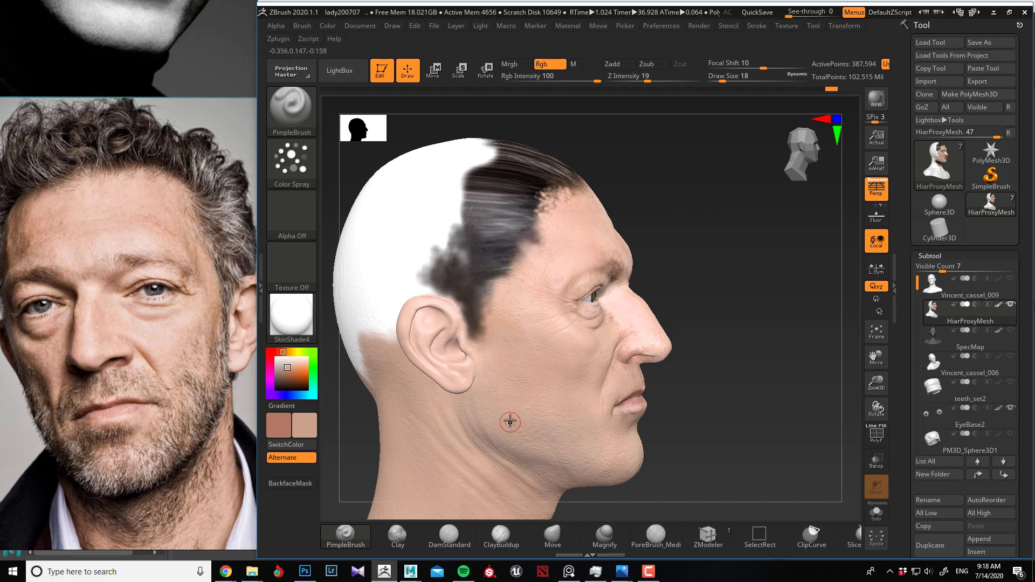
{"action": "key", "text": "c"}
{"action": "left_click_drag", "start_coordinate": [347, 408], "coordinate": [645, 345]}
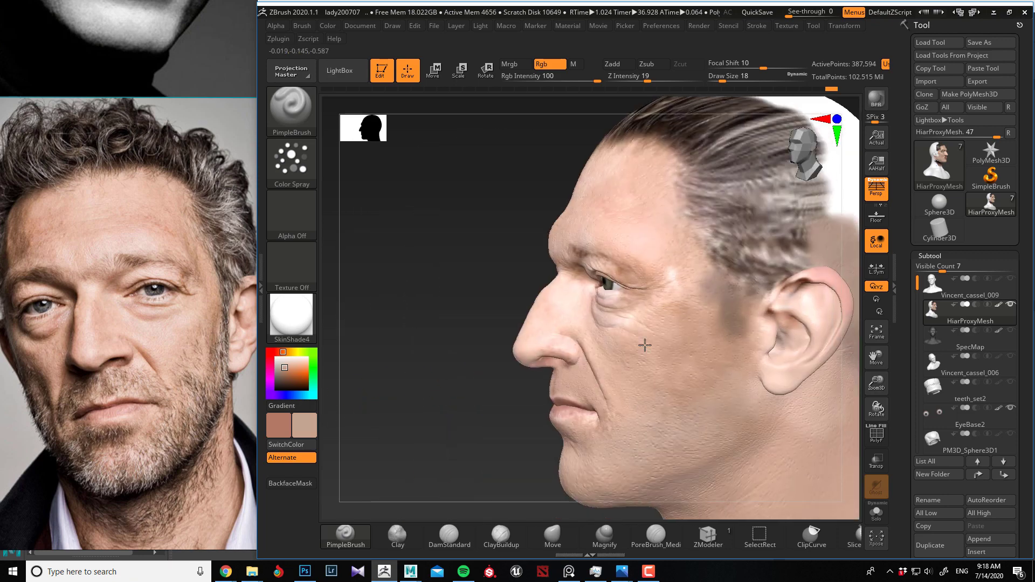
{"action": "key", "text": "c"}
{"action": "left_click_drag", "start_coordinate": [457, 339], "coordinate": [573, 356]}
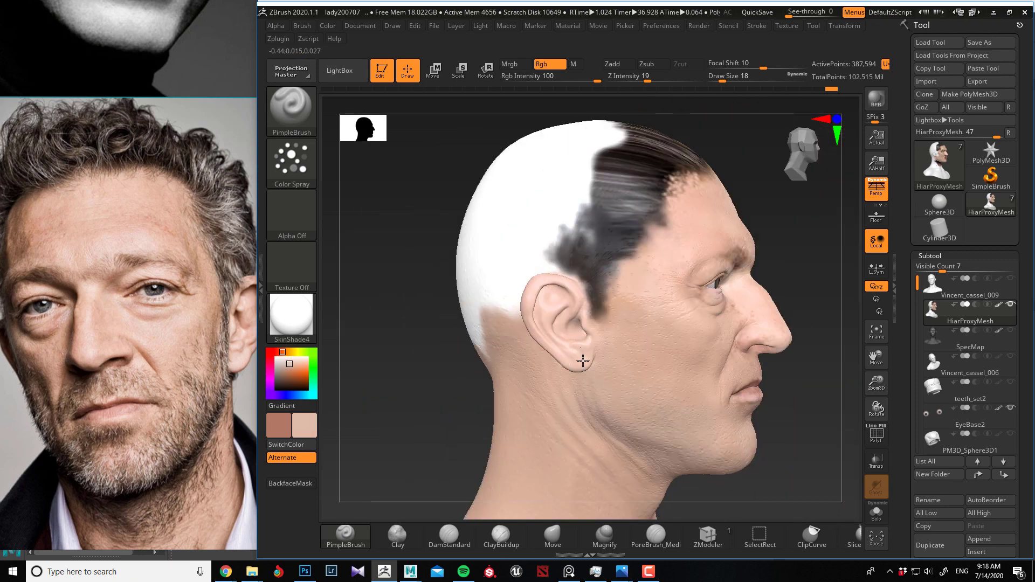
Sample a deeper pink from the left ear's rim and spray it over the upper rim of the right ear
{"action": "left_click_drag", "start_coordinate": [436, 342], "coordinate": [638, 293]}
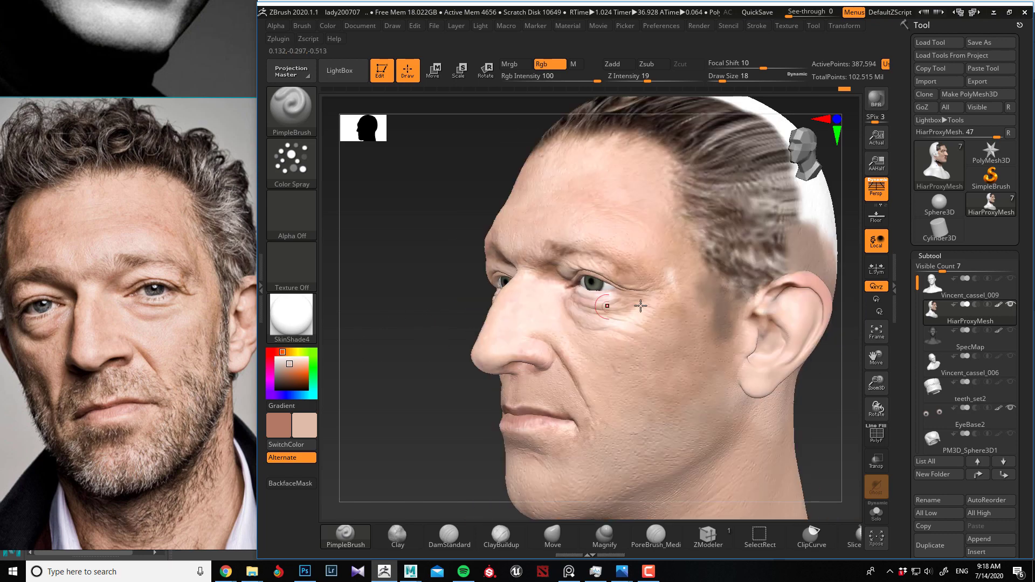
{"action": "left_click_drag", "start_coordinate": [439, 291], "coordinate": [463, 291]}
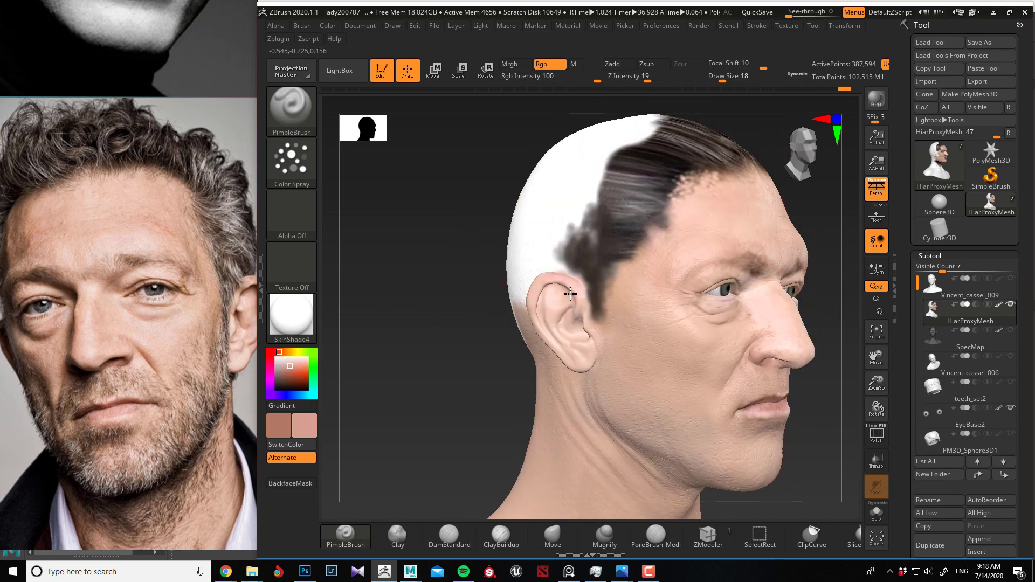
{"action": "left_click_drag", "start_coordinate": [547, 326], "coordinate": [716, 288]}
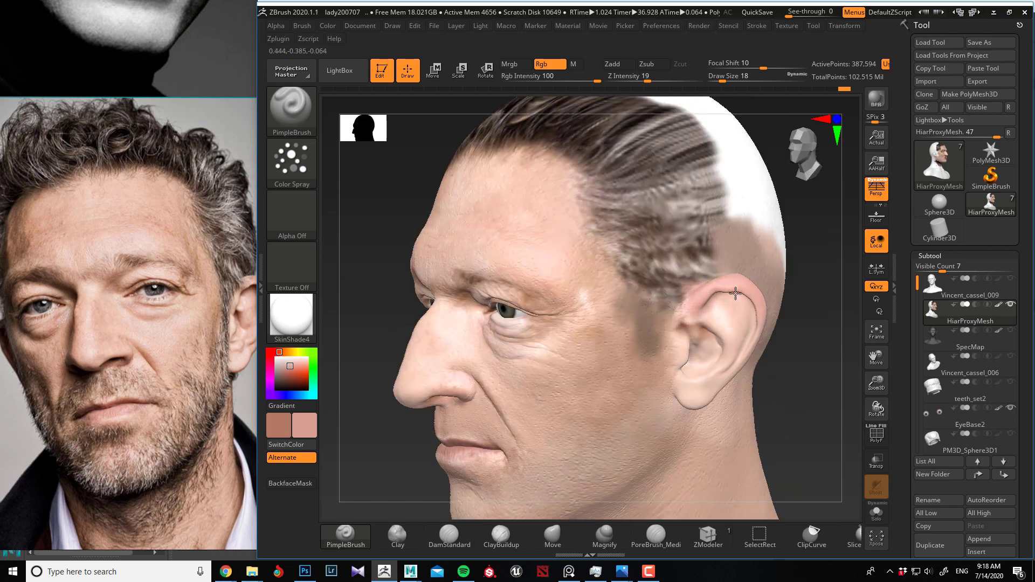
Spray sampled light skin tone over the white area above and behind the right ear, along the base of the skull
{"action": "left_click_drag", "start_coordinate": [796, 384], "coordinate": [444, 279]}
{"action": "left_click_drag", "start_coordinate": [527, 303], "coordinate": [725, 337]}
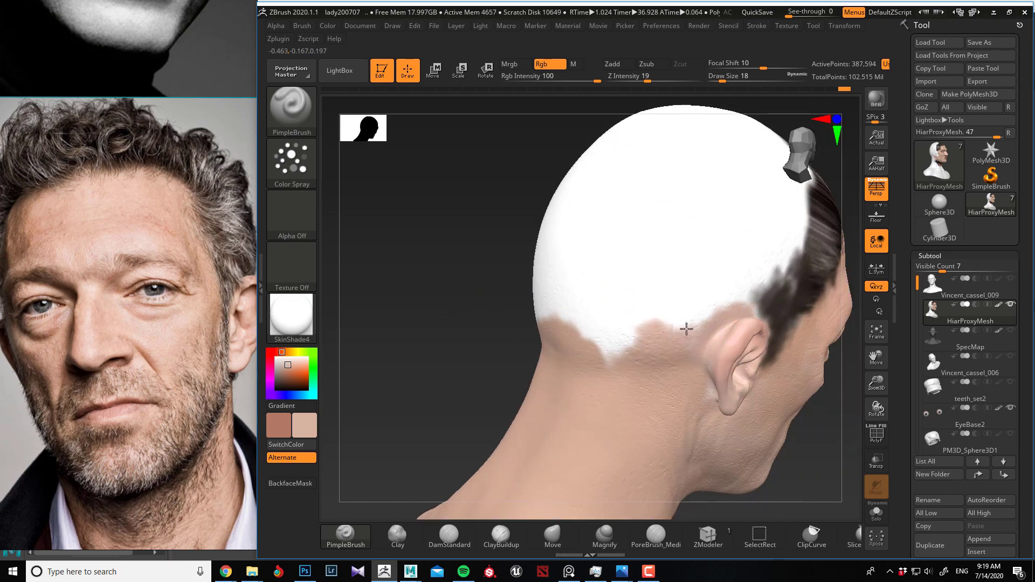
{"action": "left_click_drag", "start_coordinate": [571, 316], "coordinate": [738, 296]}
{"action": "mouse_move", "coordinate": [520, 269]}
{"action": "left_mouse_down"}
{"action": "mouse_move", "coordinate": [458, 268]}
{"action": "mouse_move", "coordinate": [432, 300]}
{"action": "mouse_move", "coordinate": [437, 280]}
{"action": "mouse_move", "coordinate": [422, 280]}
{"action": "mouse_move", "coordinate": [561, 287]}
{"action": "left_mouse_up"}
{"action": "key", "text": "c"}
{"action": "mouse_move", "coordinate": [619, 340]}
{"action": "left_mouse_down"}
{"action": "mouse_move", "coordinate": [626, 364]}
{"action": "mouse_move", "coordinate": [632, 323]}
{"action": "mouse_move", "coordinate": [682, 311]}
{"action": "mouse_move", "coordinate": [679, 331]}
{"action": "left_mouse_up"}
Sample near-black from the hair, enlarge the brush to size 46 and spray the right side of the white scalp
{"action": "key", "text": "c"}
{"action": "mouse_move", "coordinate": [645, 296]}
{"action": "left_mouse_down"}
{"action": "mouse_move", "coordinate": [674, 323]}
{"action": "mouse_move", "coordinate": [655, 355]}
{"action": "mouse_move", "coordinate": [603, 317]}
{"action": "left_mouse_up"}
{"action": "key", "text": "]"}
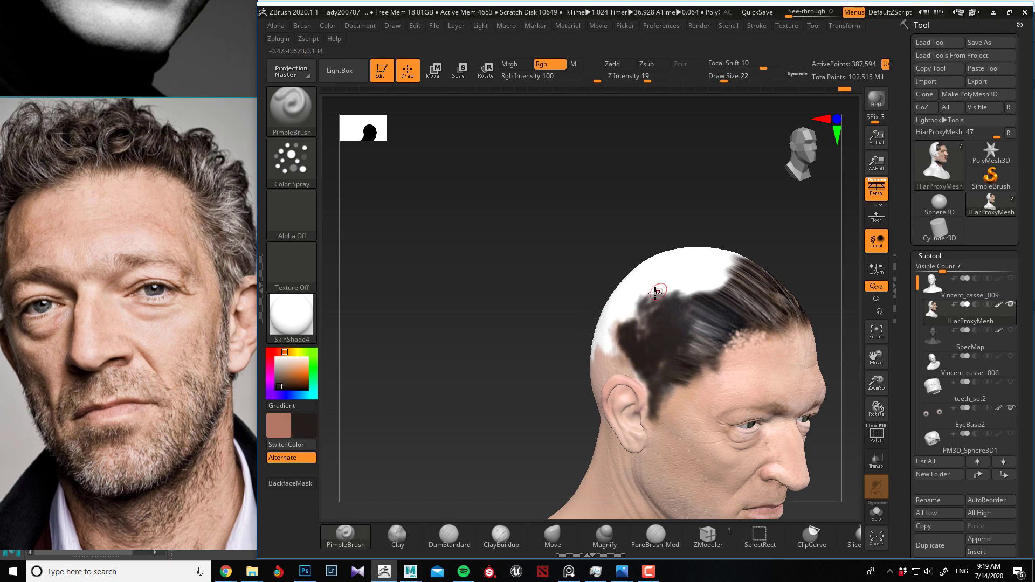
{"action": "key", "text": "]"}
{"action": "mouse_move", "coordinate": [681, 288]}
{"action": "left_mouse_down"}
{"action": "mouse_move", "coordinate": [695, 277]}
{"action": "mouse_move", "coordinate": [632, 309]}
{"action": "mouse_move", "coordinate": [636, 291]}
{"action": "left_mouse_up"}
{"action": "left_click_drag", "start_coordinate": [573, 311], "coordinate": [612, 315]}
{"action": "mouse_move", "coordinate": [602, 330]}
{"action": "left_mouse_down"}
{"action": "mouse_move", "coordinate": [577, 344]}
{"action": "mouse_move", "coordinate": [599, 356]}
{"action": "left_mouse_up"}
Sample a dark grey-brown from the hair and spray it over the remaining white scalp on the back and crown
{"action": "key", "text": "c"}
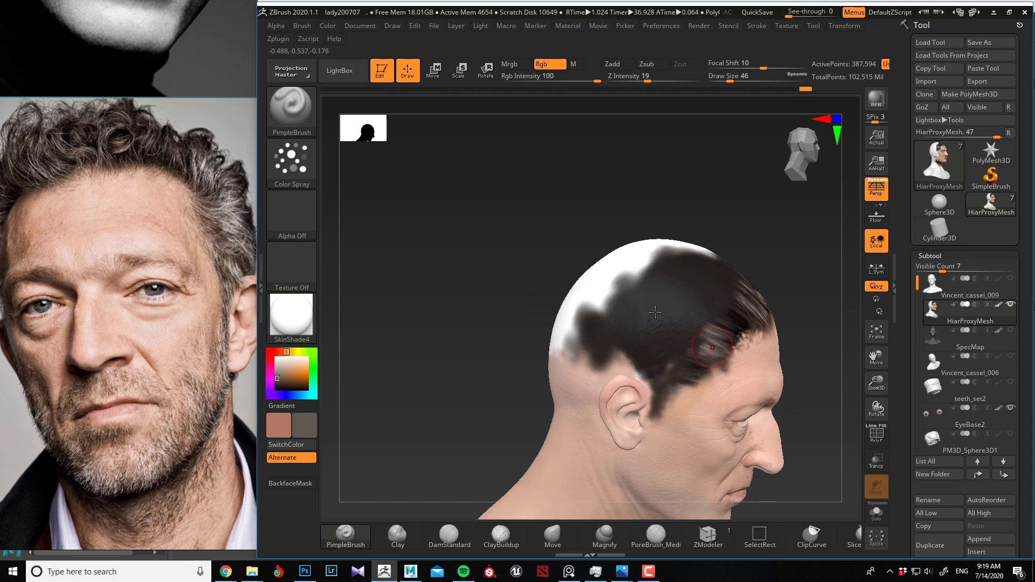
{"action": "mouse_move", "coordinate": [635, 317]}
{"action": "left_mouse_down"}
{"action": "mouse_move", "coordinate": [632, 303]}
{"action": "mouse_move", "coordinate": [595, 323]}
{"action": "mouse_move", "coordinate": [660, 291]}
{"action": "mouse_move", "coordinate": [620, 274]}
{"action": "mouse_move", "coordinate": [590, 301]}
{"action": "left_mouse_up"}
{"action": "left_click_drag", "start_coordinate": [550, 310], "coordinate": [572, 315]}
{"action": "mouse_move", "coordinate": [560, 331]}
{"action": "left_mouse_down"}
{"action": "mouse_move", "coordinate": [634, 366]}
{"action": "mouse_move", "coordinate": [570, 378]}
{"action": "mouse_move", "coordinate": [592, 395]}
{"action": "mouse_move", "coordinate": [517, 394]}
{"action": "mouse_move", "coordinate": [512, 348]}
{"action": "left_mouse_up"}
{"action": "mouse_move", "coordinate": [458, 359]}
{"action": "left_mouse_down"}
{"action": "mouse_move", "coordinate": [508, 370]}
{"action": "mouse_move", "coordinate": [423, 349]}
{"action": "left_mouse_up"}
{"action": "left_click_drag", "start_coordinate": [393, 240], "coordinate": [452, 253]}
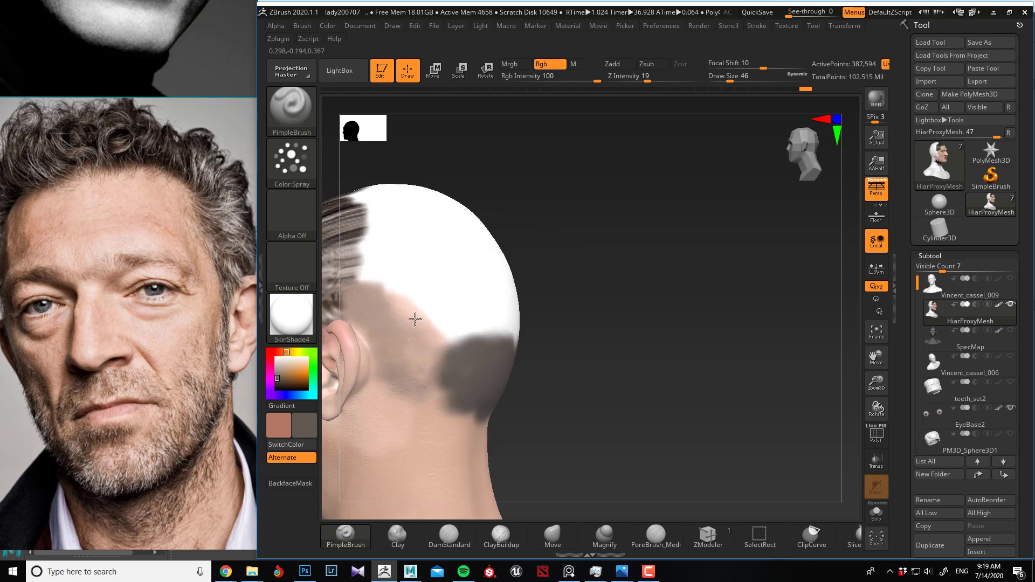
{"action": "mouse_move", "coordinate": [443, 364]}
{"action": "left_mouse_down"}
{"action": "mouse_move", "coordinate": [409, 305]}
{"action": "mouse_move", "coordinate": [372, 267]}
{"action": "mouse_move", "coordinate": [471, 295]}
{"action": "mouse_move", "coordinate": [406, 235]}
{"action": "mouse_move", "coordinate": [469, 253]}
{"action": "left_mouse_up"}
{"action": "mouse_move", "coordinate": [587, 285]}
{"action": "left_mouse_down"}
{"action": "mouse_move", "coordinate": [511, 308]}
{"action": "mouse_move", "coordinate": [563, 326]}
{"action": "mouse_move", "coordinate": [554, 261]}
{"action": "mouse_move", "coordinate": [418, 199]}
{"action": "mouse_move", "coordinate": [458, 228]}
{"action": "mouse_move", "coordinate": [507, 232]}
{"action": "left_mouse_up"}
{"action": "mouse_move", "coordinate": [496, 242]}
{"action": "left_mouse_down"}
{"action": "mouse_move", "coordinate": [565, 257]}
{"action": "mouse_move", "coordinate": [579, 226]}
{"action": "left_mouse_up"}
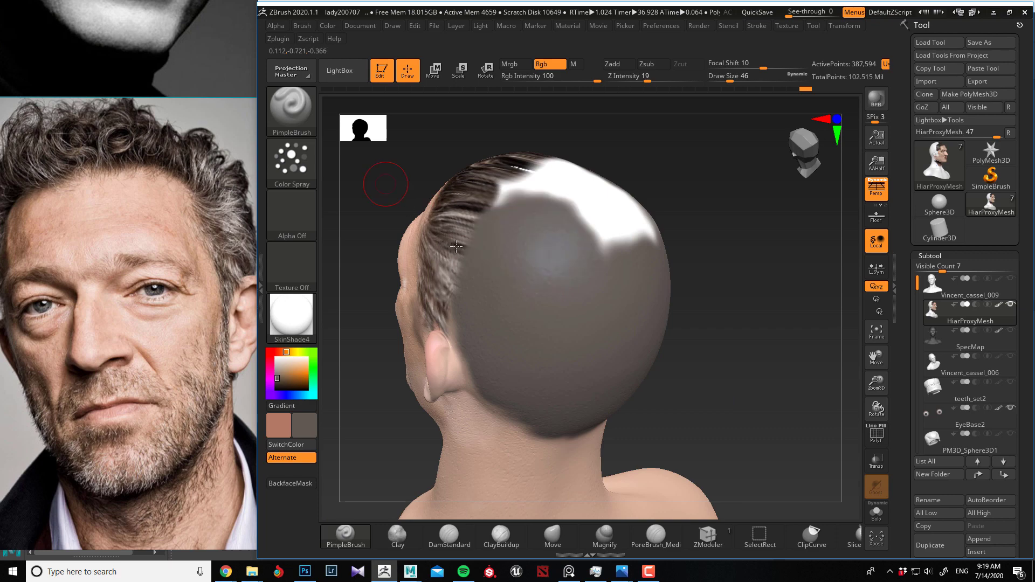
{"action": "mouse_move", "coordinate": [454, 207]}
{"action": "left_mouse_down"}
{"action": "mouse_move", "coordinate": [585, 267]}
{"action": "mouse_move", "coordinate": [617, 213]}
{"action": "mouse_move", "coordinate": [668, 259]}
{"action": "mouse_move", "coordinate": [678, 296]}
{"action": "left_mouse_up"}
{"action": "mouse_move", "coordinate": [736, 293]}
{"action": "left_mouse_down"}
{"action": "mouse_move", "coordinate": [652, 286]}
{"action": "mouse_move", "coordinate": [716, 232]}
{"action": "mouse_move", "coordinate": [749, 252]}
{"action": "left_mouse_up"}
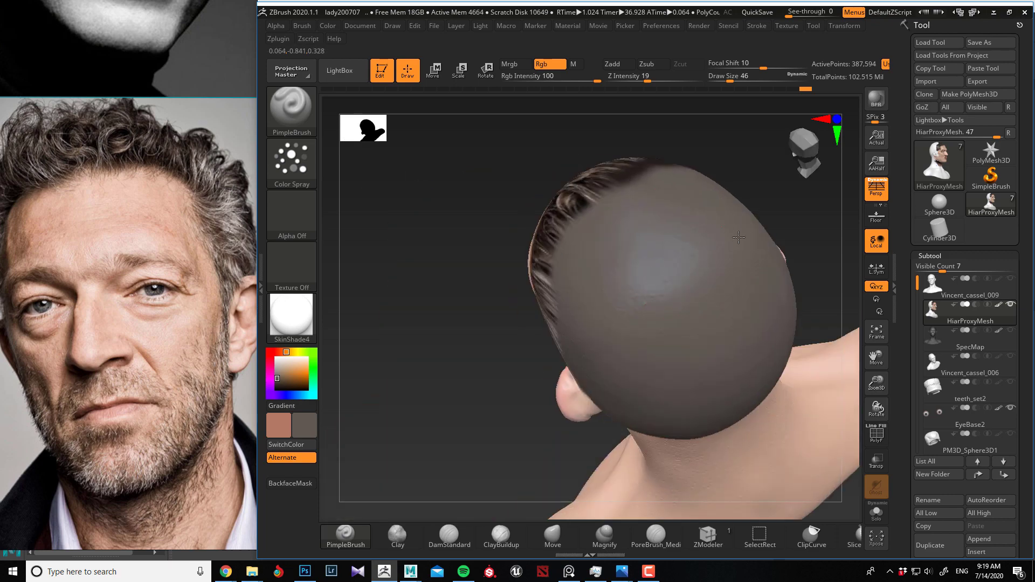
Sample a light grey from the left-side hair and spray it in patches over both sides of the scalp behind the hairline
{"action": "mouse_move", "coordinate": [474, 286]}
{"action": "left_mouse_down"}
{"action": "mouse_move", "coordinate": [516, 291]}
{"action": "mouse_move", "coordinate": [541, 255]}
{"action": "mouse_move", "coordinate": [534, 313]}
{"action": "mouse_move", "coordinate": [499, 364]}
{"action": "mouse_move", "coordinate": [520, 353]}
{"action": "mouse_move", "coordinate": [539, 418]}
{"action": "left_mouse_up"}
{"action": "key", "text": "c"}
{"action": "left_click_drag", "start_coordinate": [430, 215], "coordinate": [412, 218]}
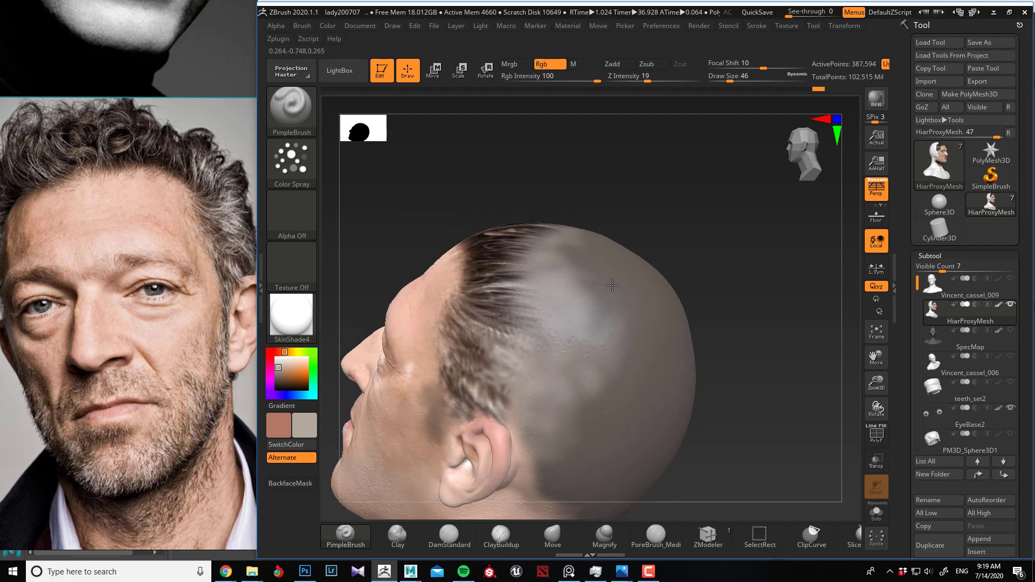
{"action": "mouse_move", "coordinate": [606, 283]}
{"action": "left_mouse_down"}
{"action": "mouse_move", "coordinate": [599, 431]}
{"action": "mouse_move", "coordinate": [575, 459]}
{"action": "left_mouse_up"}
{"action": "mouse_move", "coordinate": [726, 399]}
{"action": "left_mouse_down"}
{"action": "mouse_move", "coordinate": [564, 331]}
{"action": "mouse_move", "coordinate": [570, 406]}
{"action": "mouse_move", "coordinate": [505, 329]}
{"action": "mouse_move", "coordinate": [432, 329]}
{"action": "left_mouse_up"}
{"action": "left_click", "coordinate": [621, 345]}
{"action": "mouse_move", "coordinate": [573, 318]}
{"action": "left_mouse_down"}
{"action": "mouse_move", "coordinate": [579, 270]}
{"action": "mouse_move", "coordinate": [639, 242]}
{"action": "left_mouse_up"}
{"action": "right_click_drag", "start_coordinate": [638, 245], "coordinate": [597, 262]}
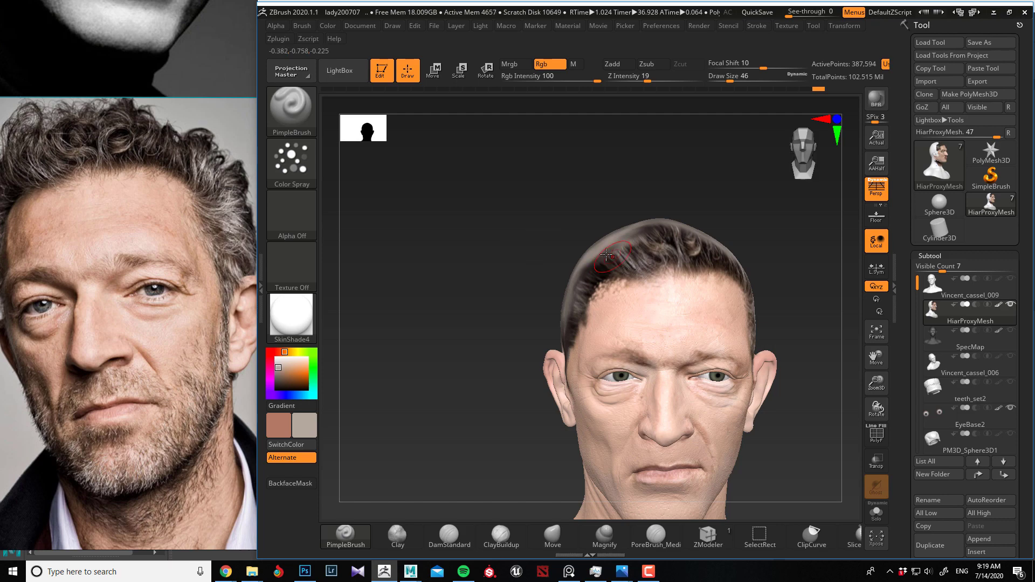
{"action": "left_click_drag", "start_coordinate": [556, 239], "coordinate": [561, 294]}
{"action": "mouse_move", "coordinate": [618, 260]}
{"action": "left_mouse_down"}
{"action": "mouse_move", "coordinate": [664, 243]}
{"action": "mouse_move", "coordinate": [625, 253]}
{"action": "mouse_move", "coordinate": [673, 225]}
{"action": "mouse_move", "coordinate": [605, 254]}
{"action": "mouse_move", "coordinate": [665, 252]}
{"action": "mouse_move", "coordinate": [625, 264]}
{"action": "left_mouse_up"}
Reduce the brush to size 18 and spray sampled pink and reddish-brown tones over the front and inner folds of the left ear
{"action": "key", "text": "c"}
{"action": "mouse_move", "coordinate": [489, 291]}
{"action": "left_mouse_down"}
{"action": "mouse_move", "coordinate": [480, 357]}
{"action": "mouse_move", "coordinate": [462, 302]}
{"action": "mouse_move", "coordinate": [419, 284]}
{"action": "mouse_move", "coordinate": [492, 303]}
{"action": "left_mouse_up"}
{"action": "key", "text": "c"}
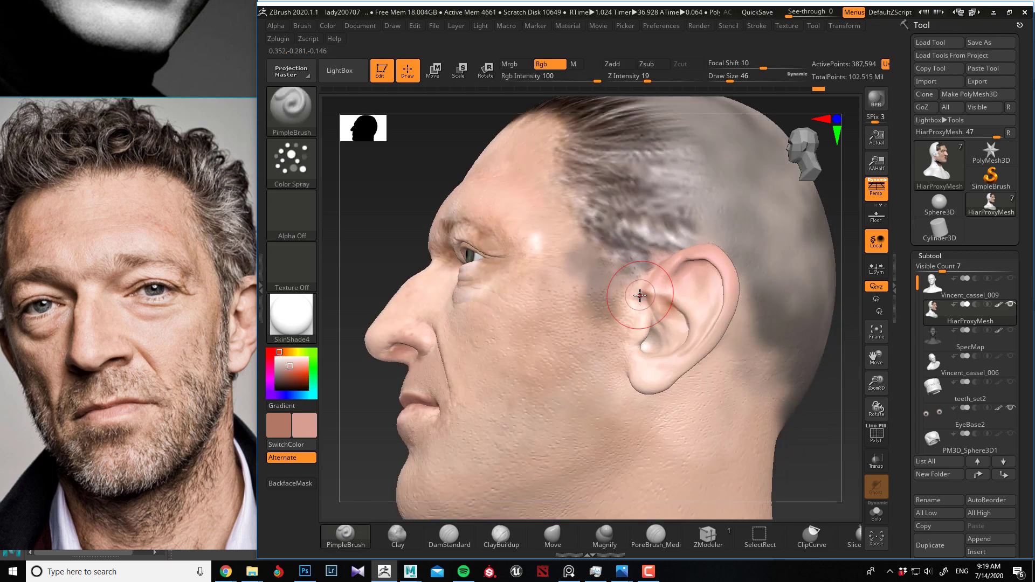
{"action": "key", "text": "bracketleft"}
{"action": "key", "text": "bracketleft"}
{"action": "key", "text": "bracketleft"}
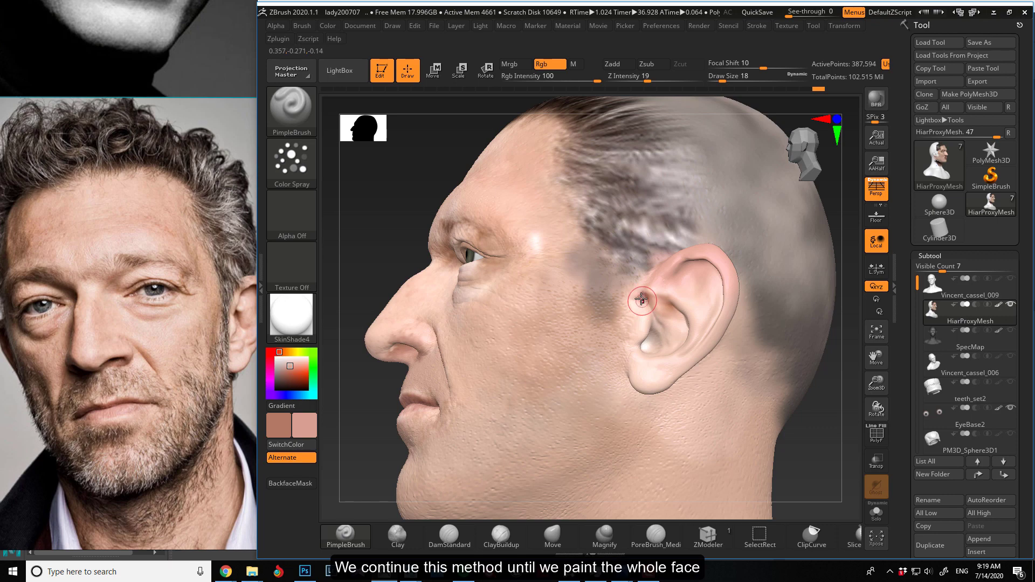
{"action": "key", "text": "c"}
{"action": "key", "text": "c"}
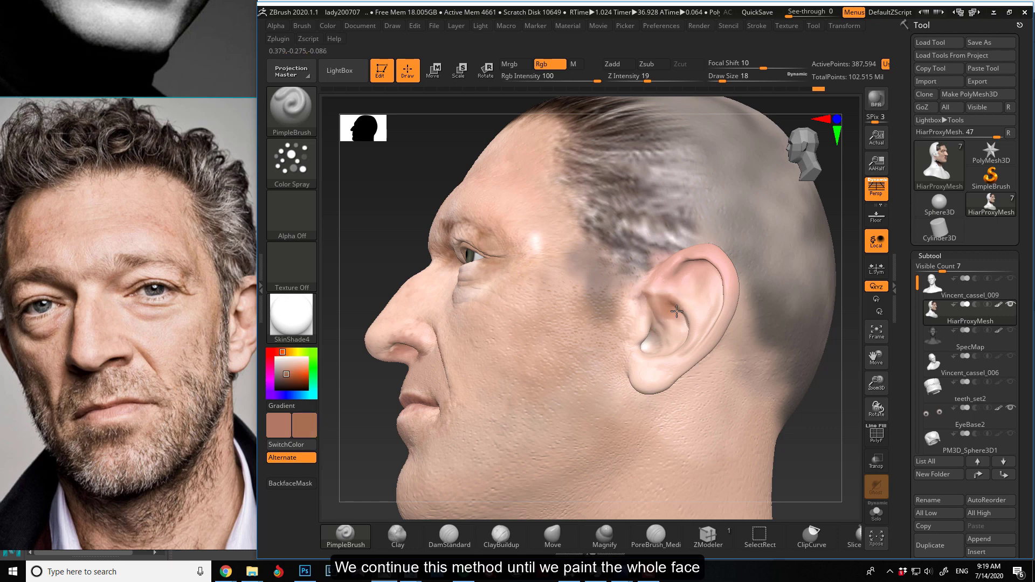
{"action": "key", "text": "c"}
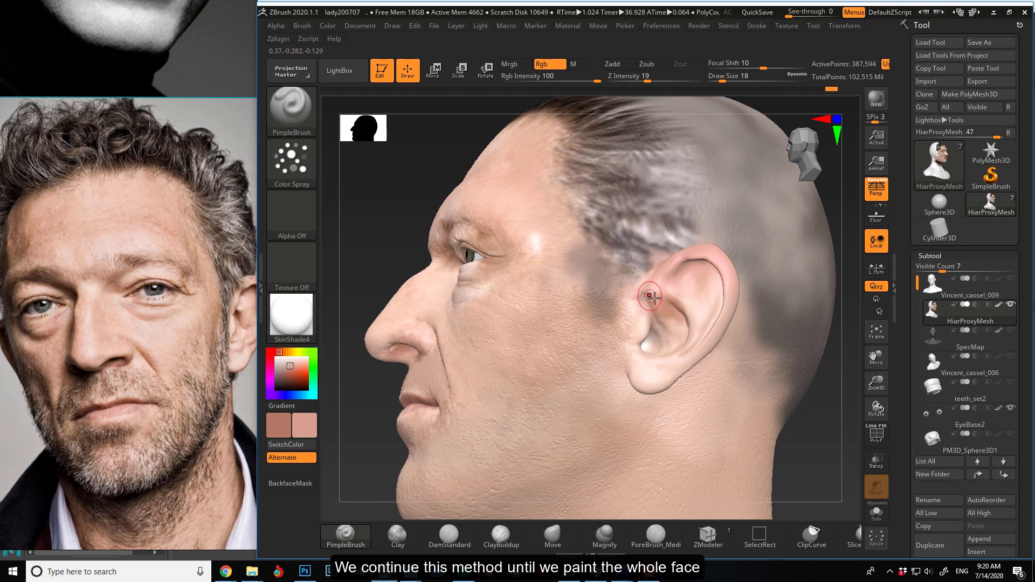
{"action": "key", "text": "c"}
{"action": "key", "text": "c"}
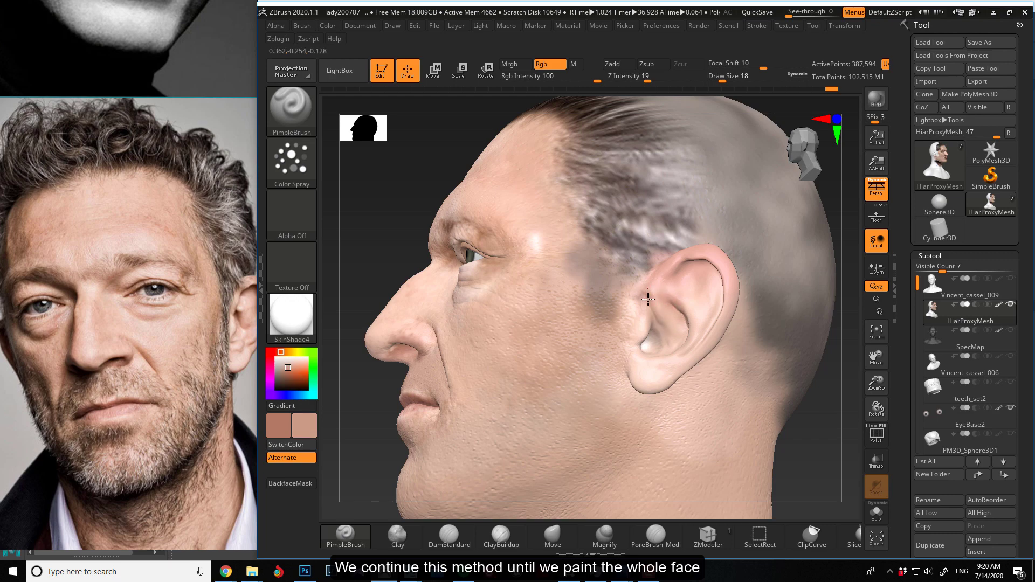
Spray the sampled muted pink into the inner hollows of both ears
{"action": "left_click_drag", "start_coordinate": [417, 222], "coordinate": [521, 370]}
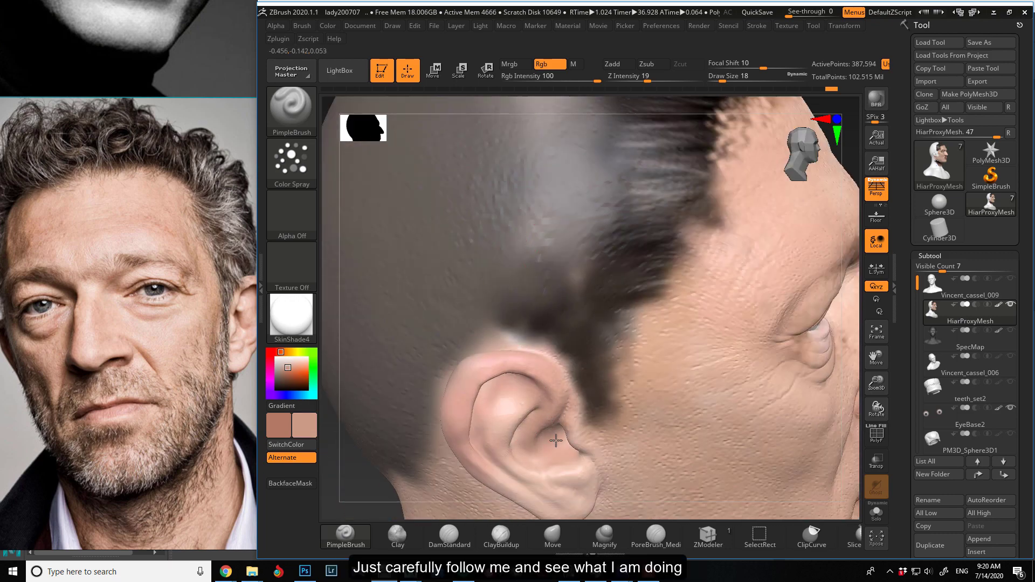
{"action": "left_click_drag", "start_coordinate": [360, 494], "coordinate": [497, 393]}
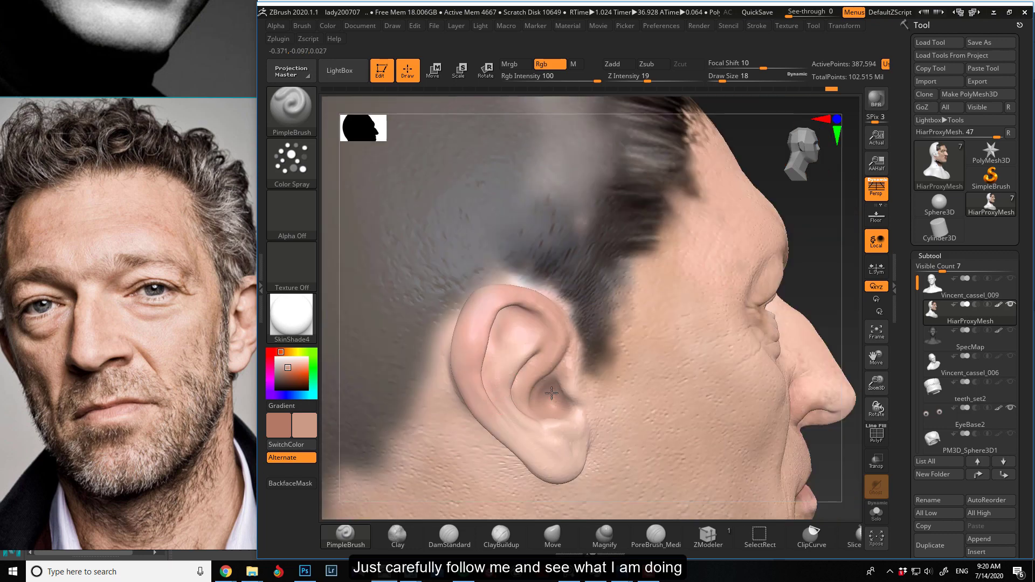
{"action": "left_click_drag", "start_coordinate": [755, 439], "coordinate": [674, 432]}
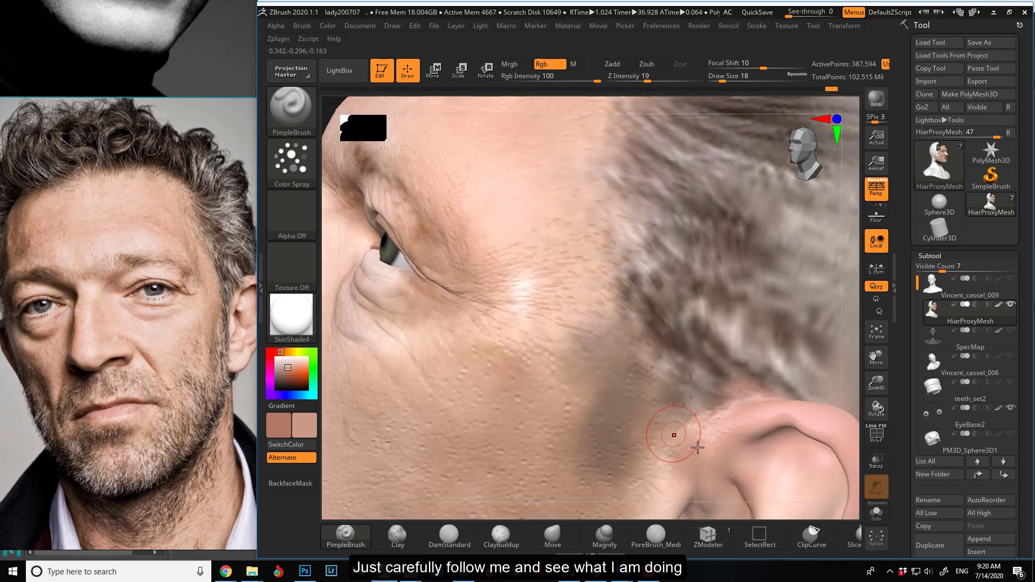
{"action": "left_click_drag", "start_coordinate": [691, 511], "coordinate": [688, 398], "text": "alt"}
{"action": "mouse_move", "coordinate": [808, 507]}
{"action": "left_mouse_down"}
{"action": "mouse_move", "coordinate": [418, 237]}
{"action": "mouse_move", "coordinate": [423, 251]}
{"action": "left_mouse_up"}
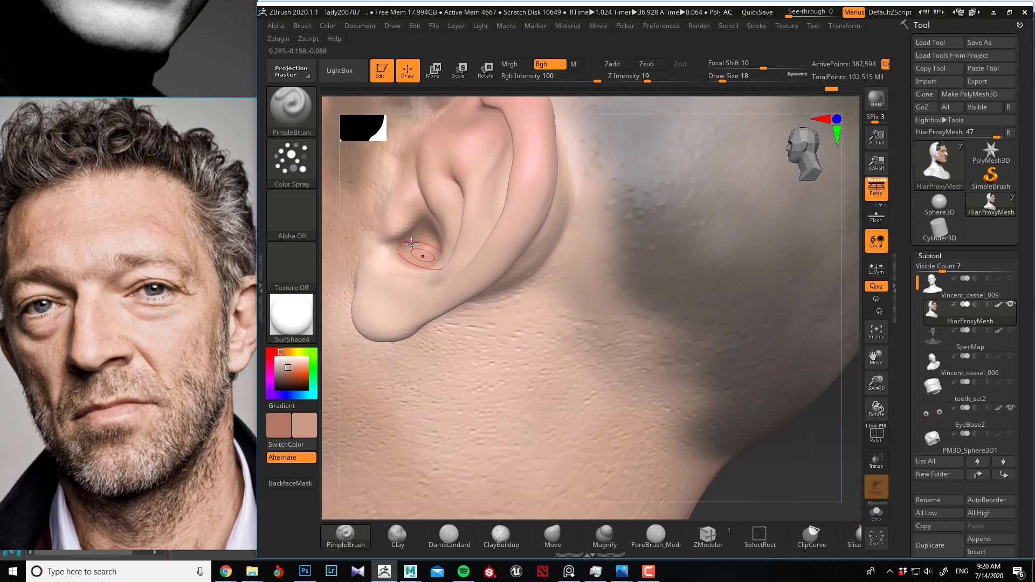
{"action": "left_click_drag", "start_coordinate": [326, 268], "coordinate": [517, 254], "text": "alt"}
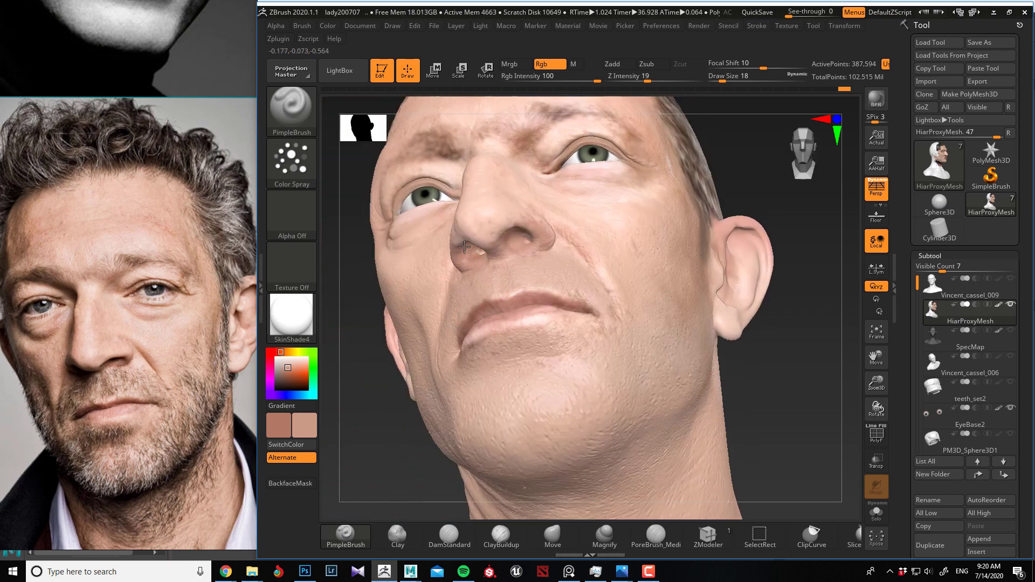
Spray sampled pinkish skin tones around the nostrils, the sides of the nose and the right smile line
{"action": "left_click_drag", "start_coordinate": [792, 387], "coordinate": [824, 418], "text": "alt"}
{"action": "left_click_drag", "start_coordinate": [399, 415], "coordinate": [432, 394]}
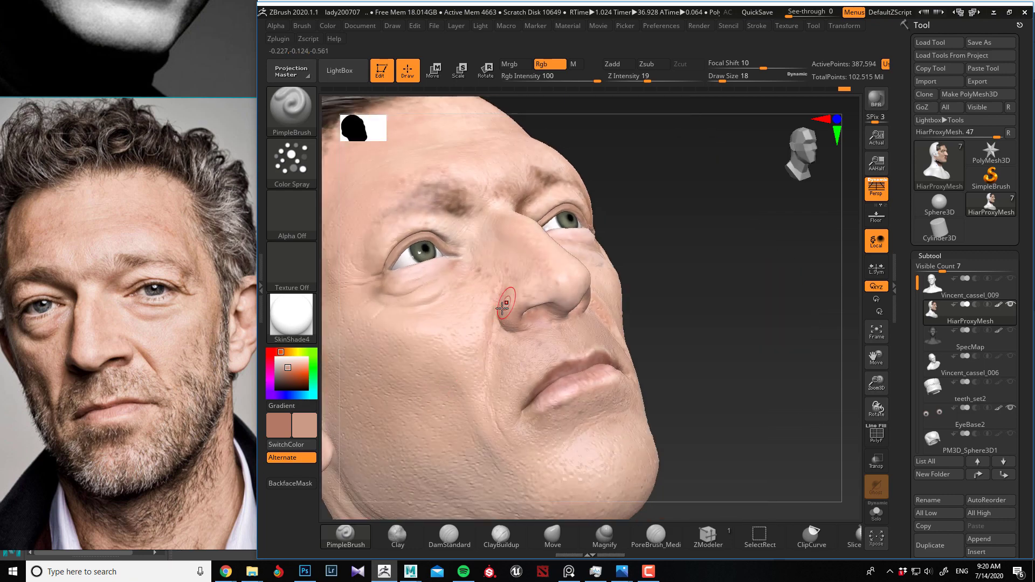
{"action": "key", "text": "c"}
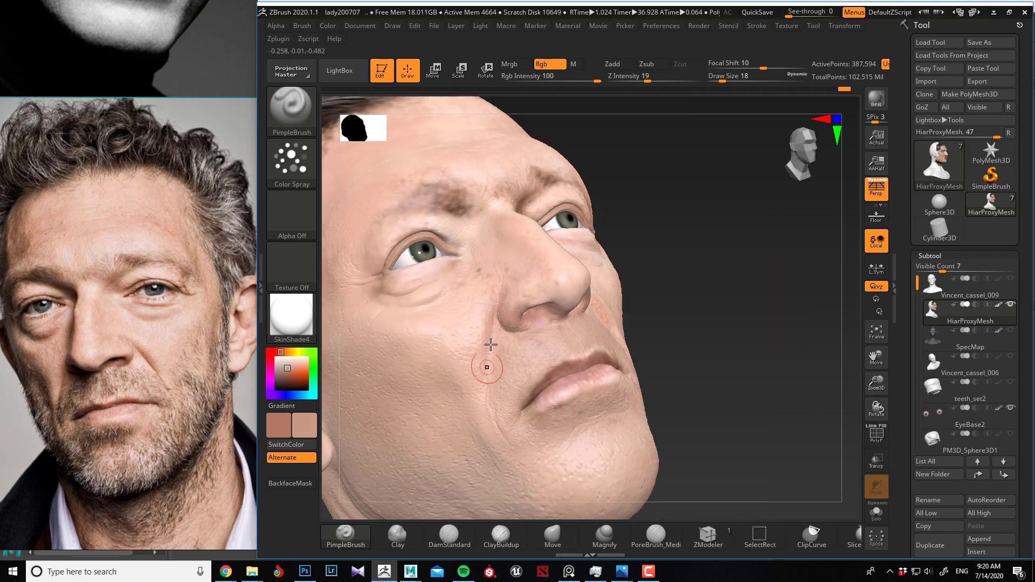
{"action": "left_click_drag", "start_coordinate": [683, 351], "coordinate": [554, 308]}
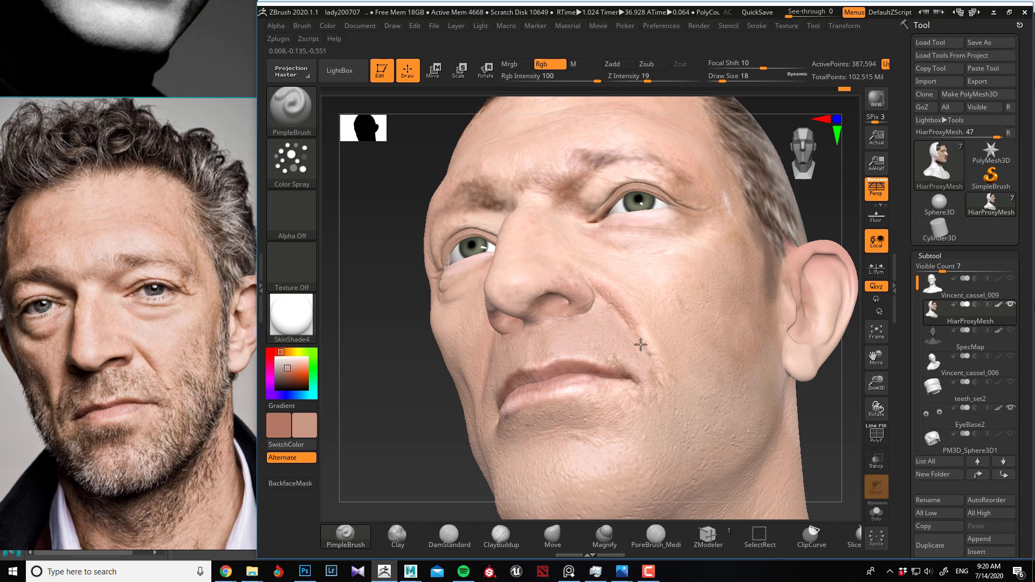
{"action": "key", "text": "c"}
{"action": "left_click_drag", "start_coordinate": [401, 401], "coordinate": [497, 339]}
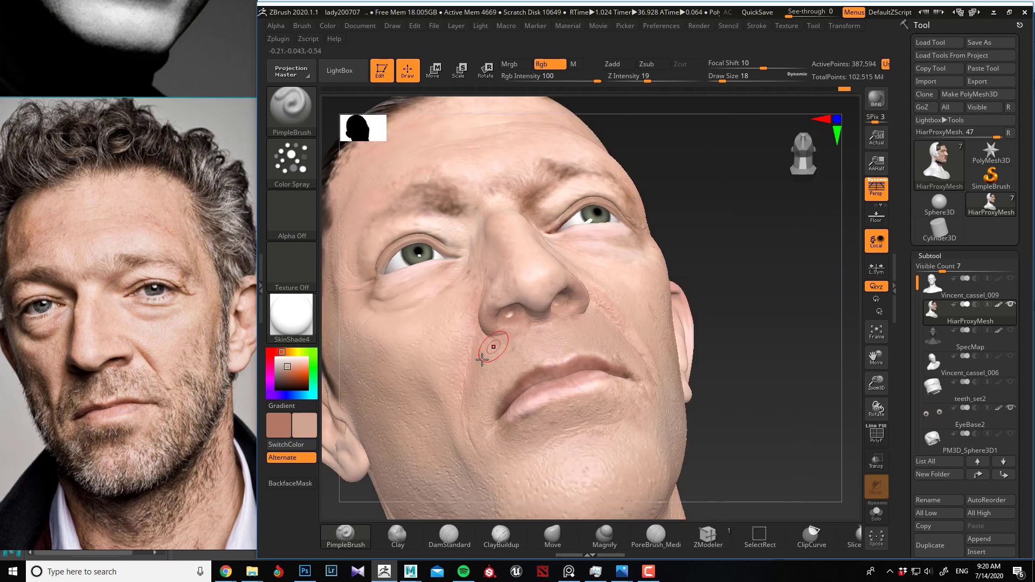
{"action": "key", "text": "c"}
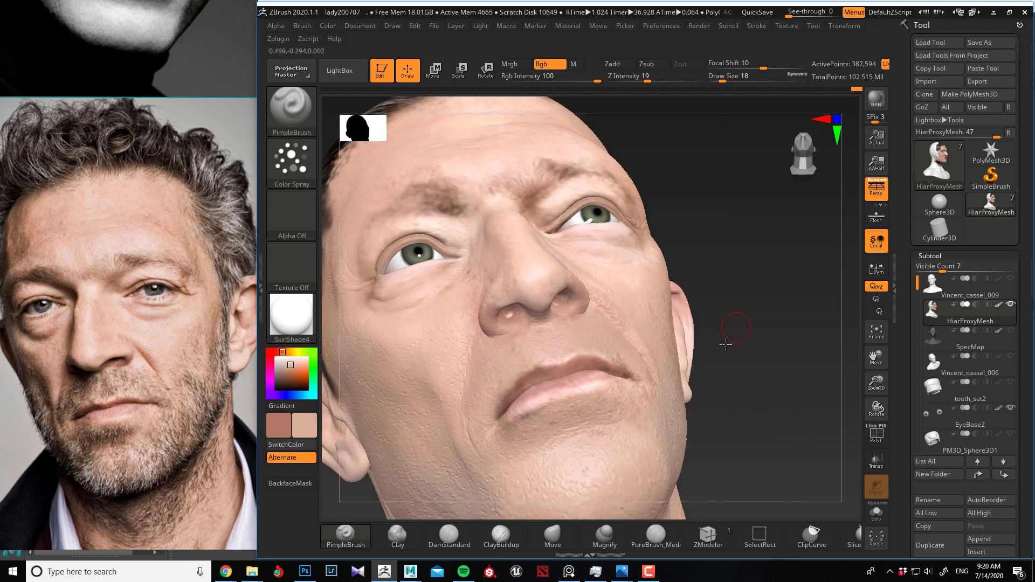
{"action": "left_click_drag", "start_coordinate": [735, 330], "coordinate": [695, 340]}
{"action": "left_click_drag", "start_coordinate": [387, 444], "coordinate": [426, 431]}
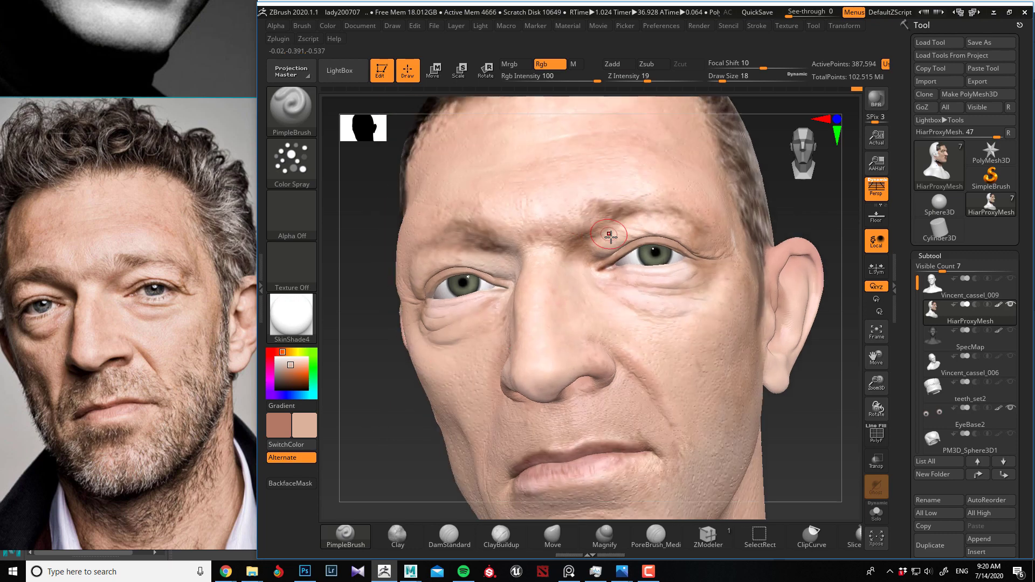
Reduce the brush to size 9 and spray sampled pinkish tones around the inner corner of the left eye
{"action": "key", "text": "c"}
{"action": "key", "text": "ctrl+z"}
{"action": "key", "text": "bracketleft"}
{"action": "key", "text": "bracketleft"}
{"action": "key", "text": "bracketleft"}
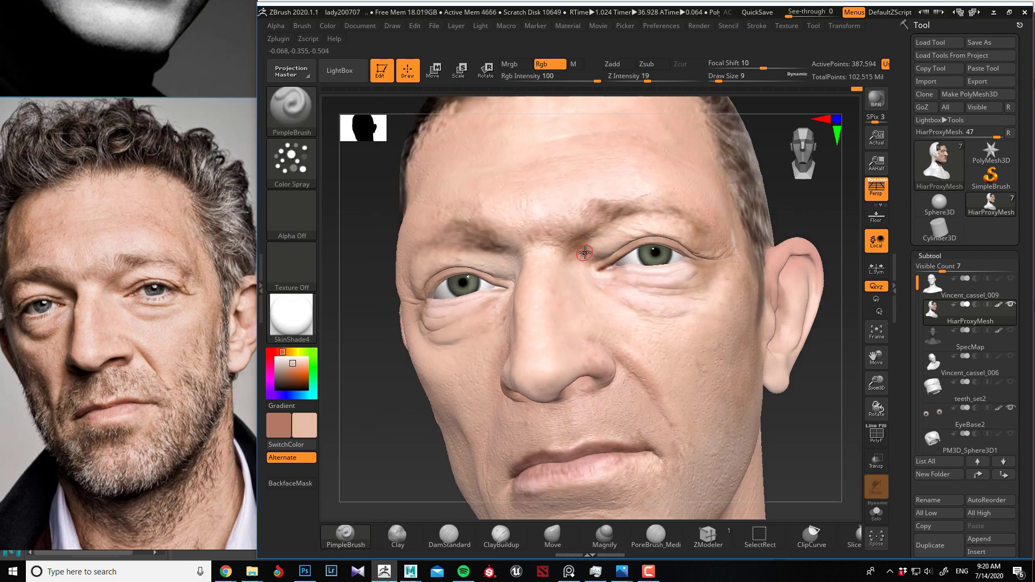
{"action": "key", "text": "c"}
{"action": "left_click_drag", "start_coordinate": [367, 225], "coordinate": [334, 221]}
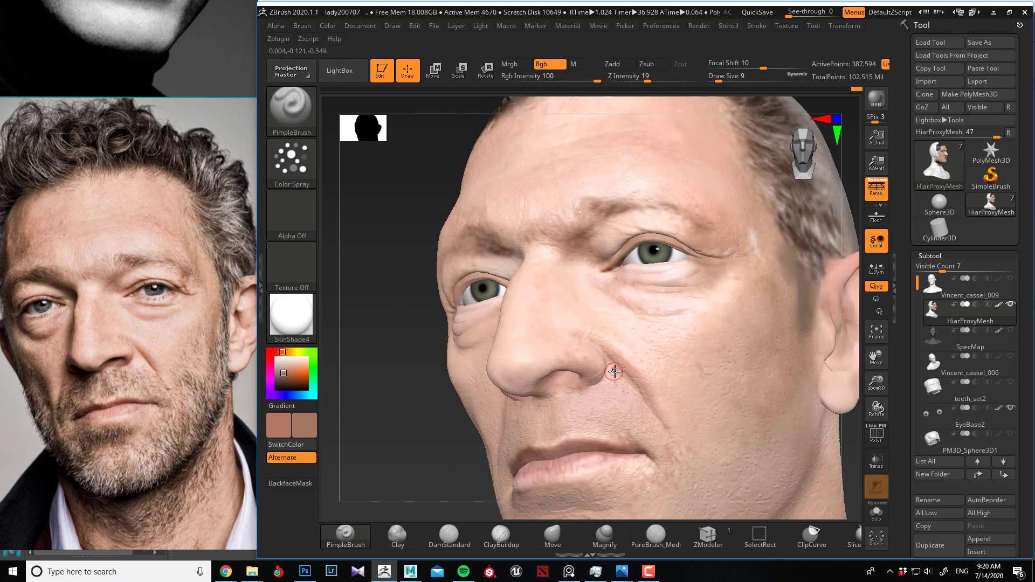
{"action": "key", "text": "c"}
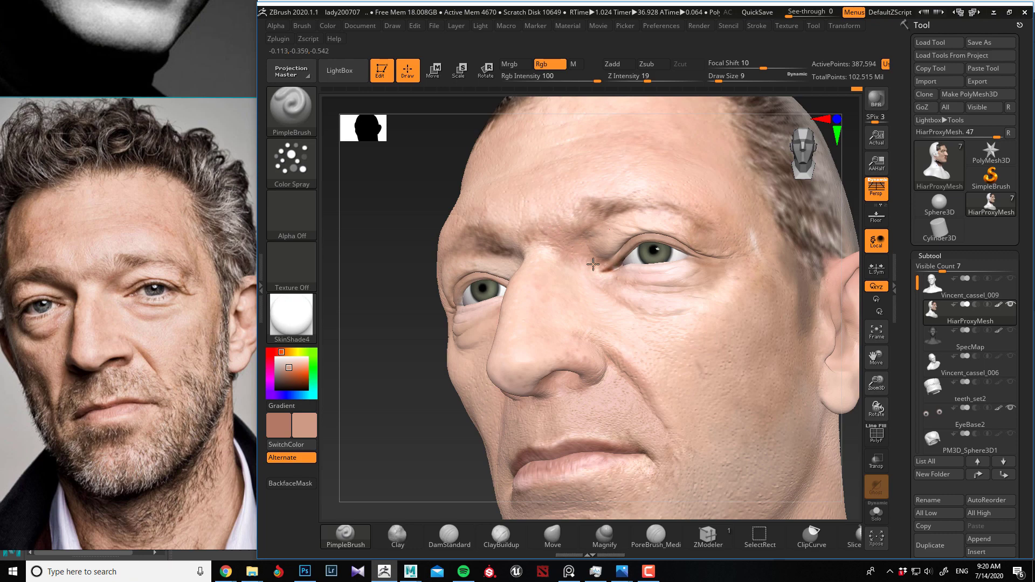
Try spraying sampled skin tones around the inner corner and upper lid of the right eye
{"action": "right_click_drag", "start_coordinate": [425, 276], "coordinate": [512, 272]}
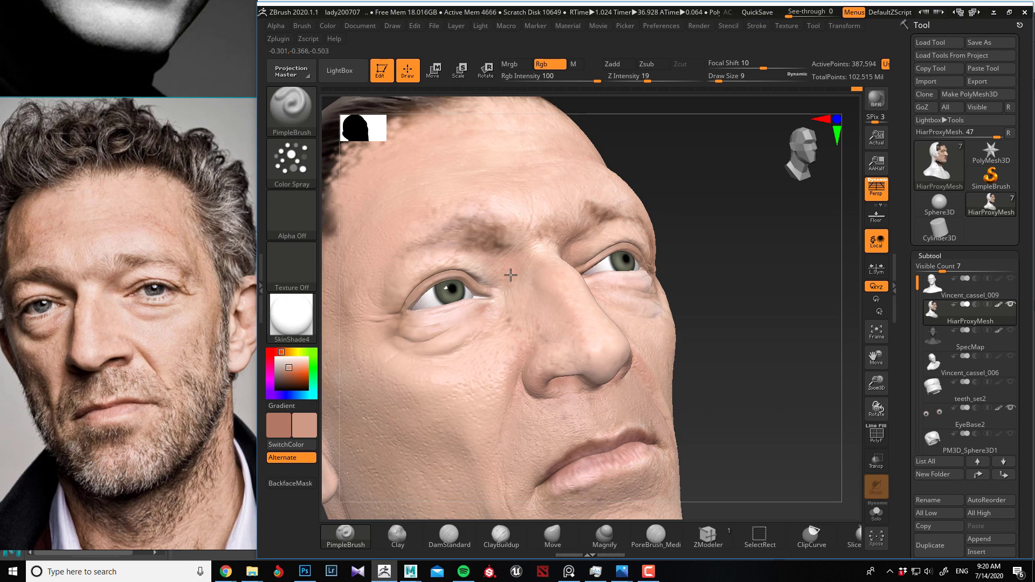
{"action": "key", "text": "c"}
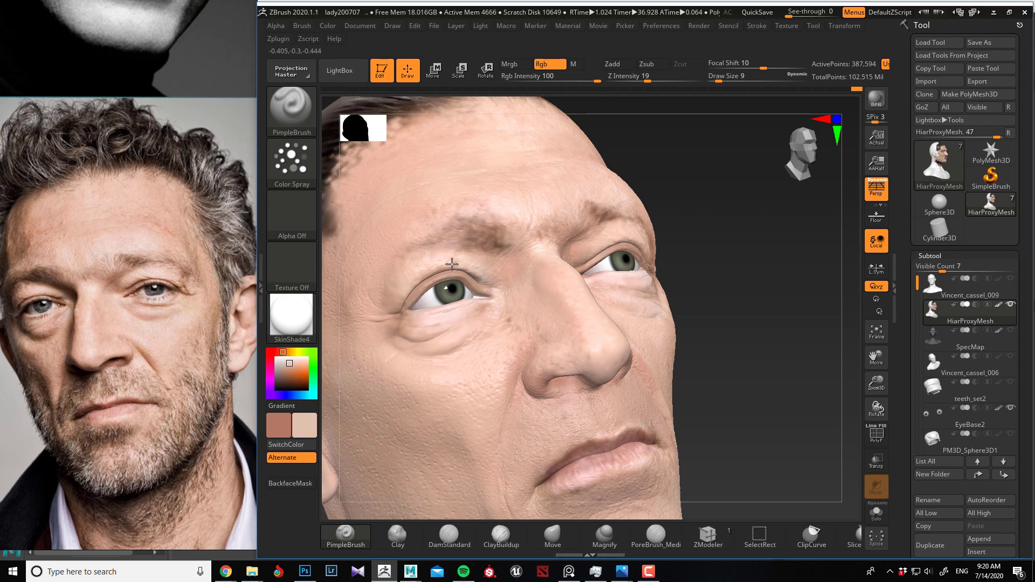
{"action": "key", "text": "ctrl+z"}
{"action": "key", "text": "ctrl+z"}
{"action": "key", "text": "ctrl+z"}
Spray sampled light and pinkish skin tones over the lower lid and bag of the left eye
{"action": "left_click_drag", "start_coordinate": [720, 302], "coordinate": [404, 318]}
{"action": "key", "text": "c"}
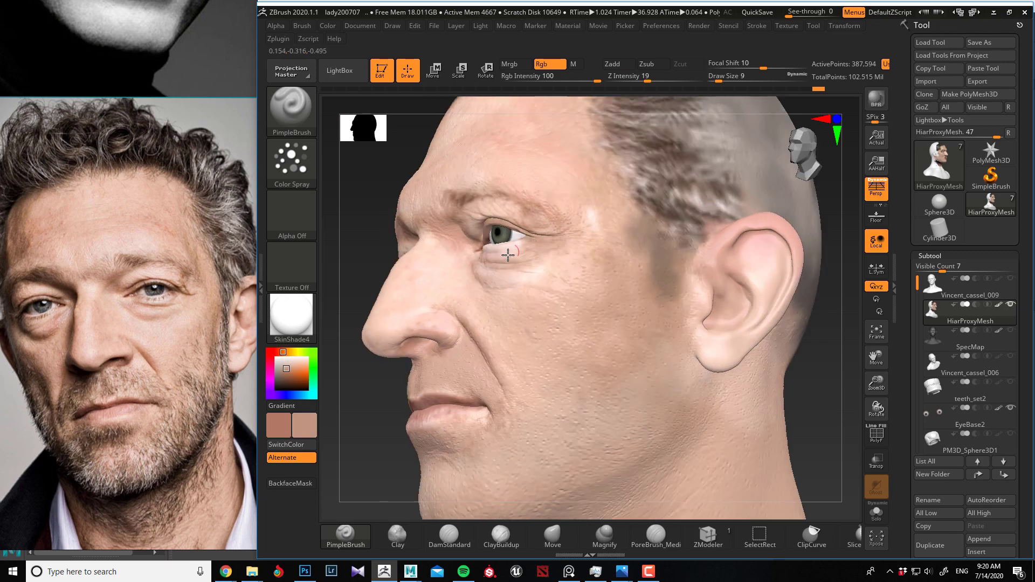
{"action": "key", "text": "c"}
{"action": "key", "text": "c"}
{"action": "key", "text": "c"}
{"action": "key", "text": "c"}
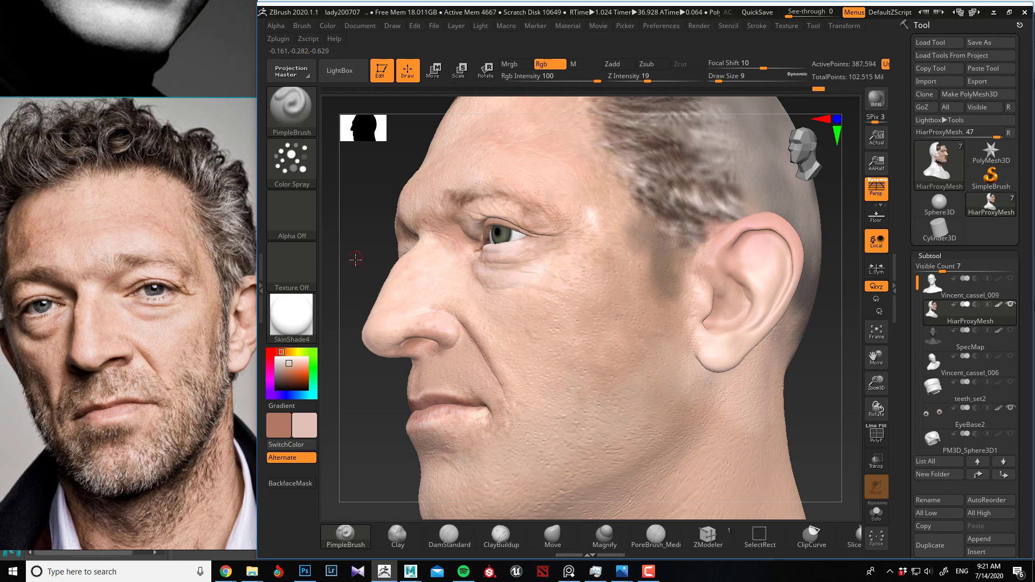
{"action": "left_click_drag", "start_coordinate": [355, 259], "coordinate": [485, 270]}
{"action": "key", "text": "c"}
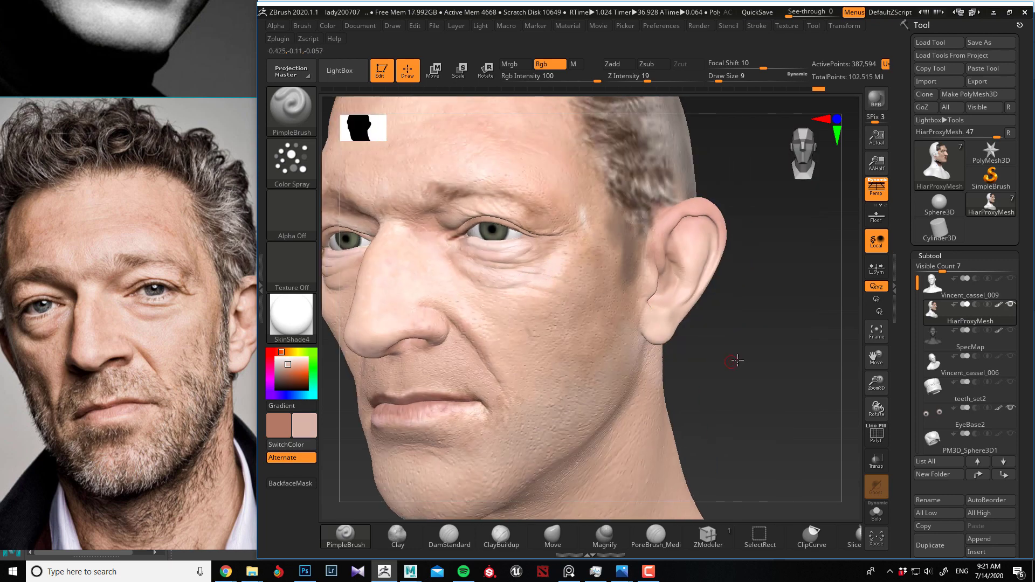
Spray sampled pink tones along the left smile line down to the corner of the mouth
{"action": "left_click_drag", "start_coordinate": [736, 360], "coordinate": [380, 351]}
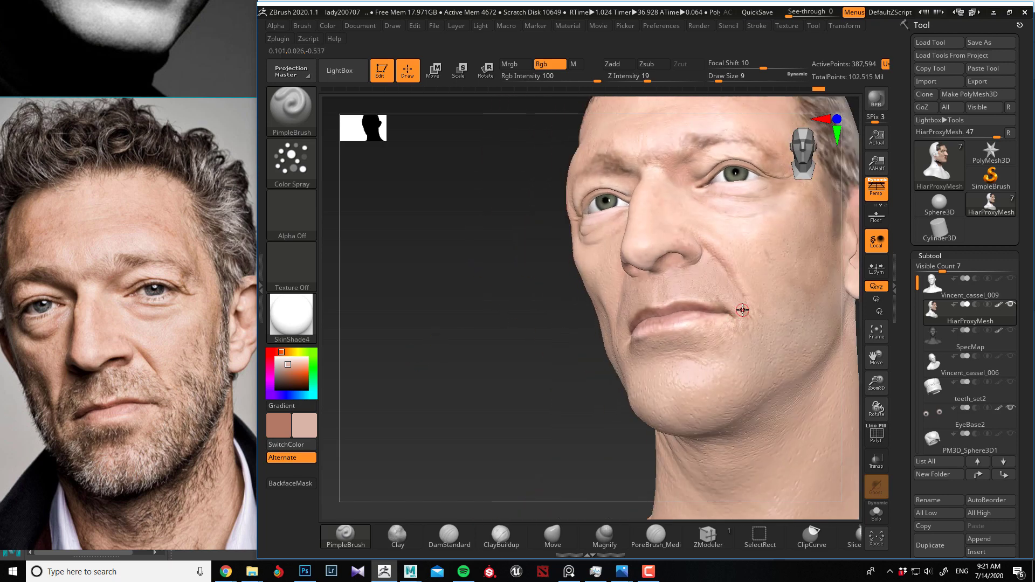
{"action": "key", "text": "c"}
{"action": "key", "text": "c"}
{"action": "left_click_drag", "start_coordinate": [605, 346], "coordinate": [589, 293]}
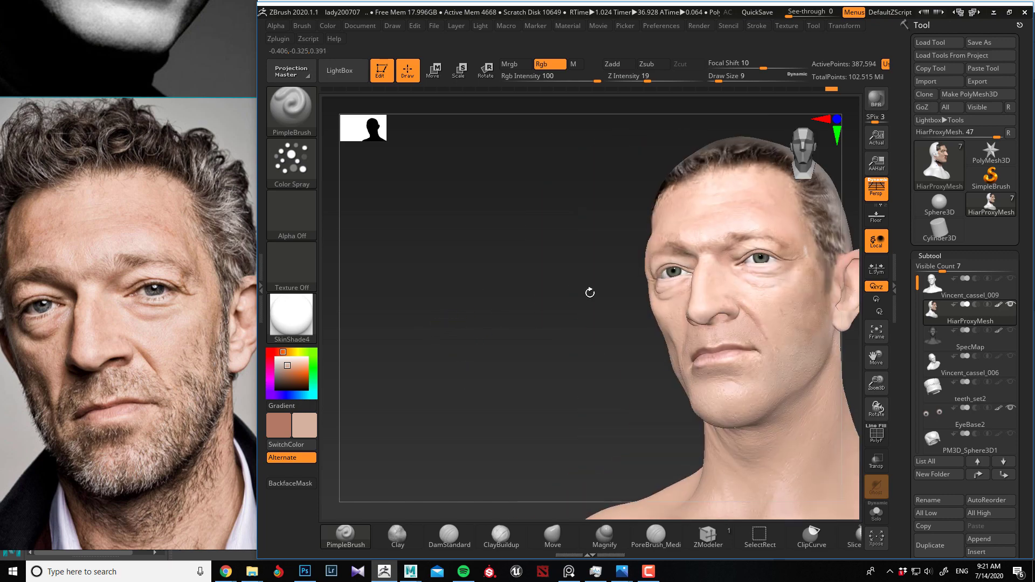
Spray sampled skin tones over the left temple between the outer eye corner and the sideburn
{"action": "left_click_drag", "start_coordinate": [800, 229], "coordinate": [716, 238]}
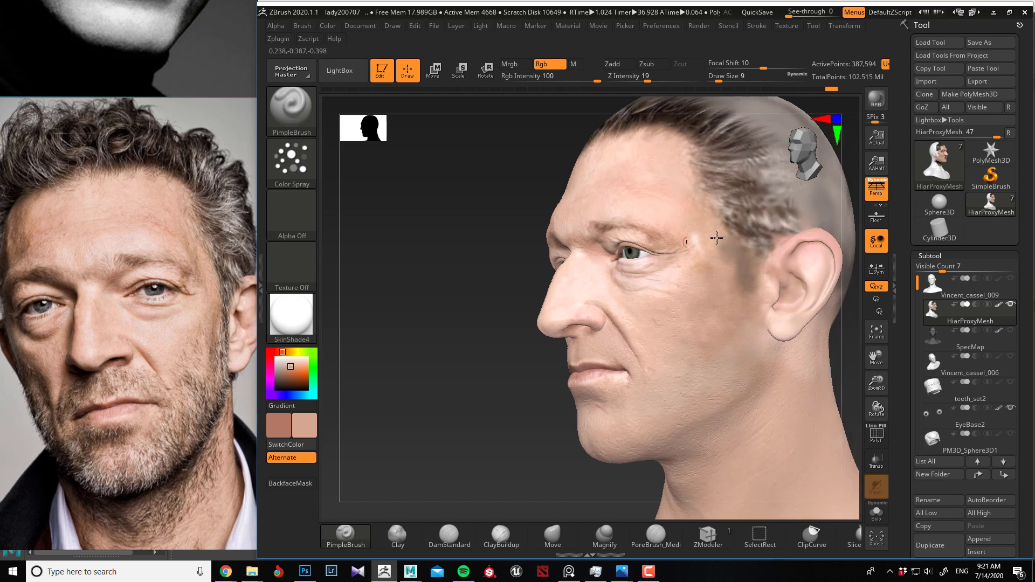
{"action": "key", "text": "c"}
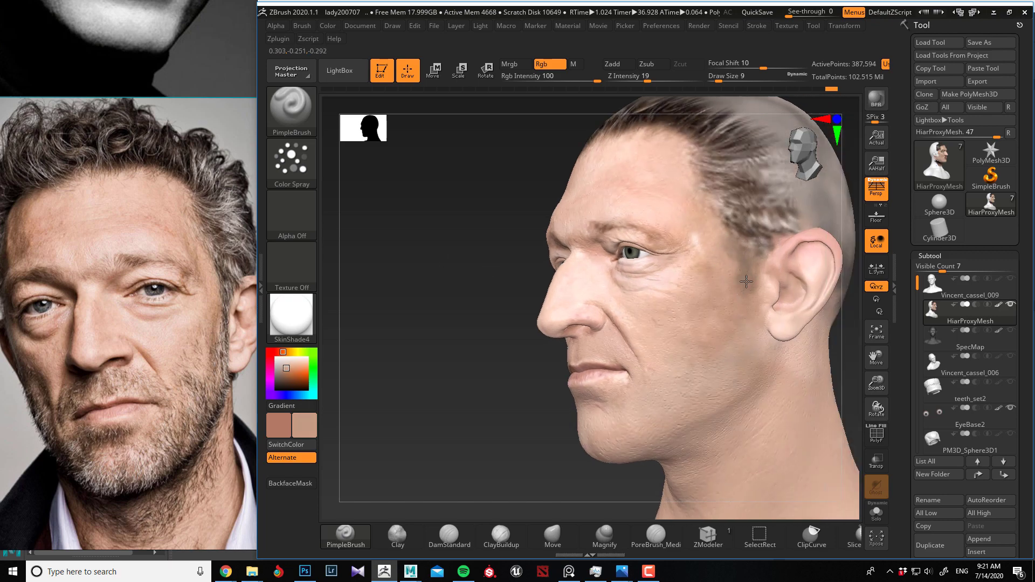
{"action": "mouse_move", "coordinate": [729, 251]}
{"action": "left_mouse_down"}
{"action": "mouse_move", "coordinate": [620, 270]}
{"action": "mouse_move", "coordinate": [504, 269]}
{"action": "mouse_move", "coordinate": [394, 308]}
{"action": "mouse_move", "coordinate": [390, 348]}
{"action": "mouse_move", "coordinate": [361, 354]}
{"action": "mouse_move", "coordinate": [470, 279]}
{"action": "mouse_move", "coordinate": [393, 250]}
{"action": "mouse_move", "coordinate": [430, 340]}
{"action": "mouse_move", "coordinate": [413, 364]}
{"action": "mouse_move", "coordinate": [455, 393]}
{"action": "mouse_move", "coordinate": [415, 370]}
{"action": "mouse_move", "coordinate": [541, 268]}
{"action": "left_mouse_up"}
{"action": "key", "text": "c"}
{"action": "key", "text": "c"}
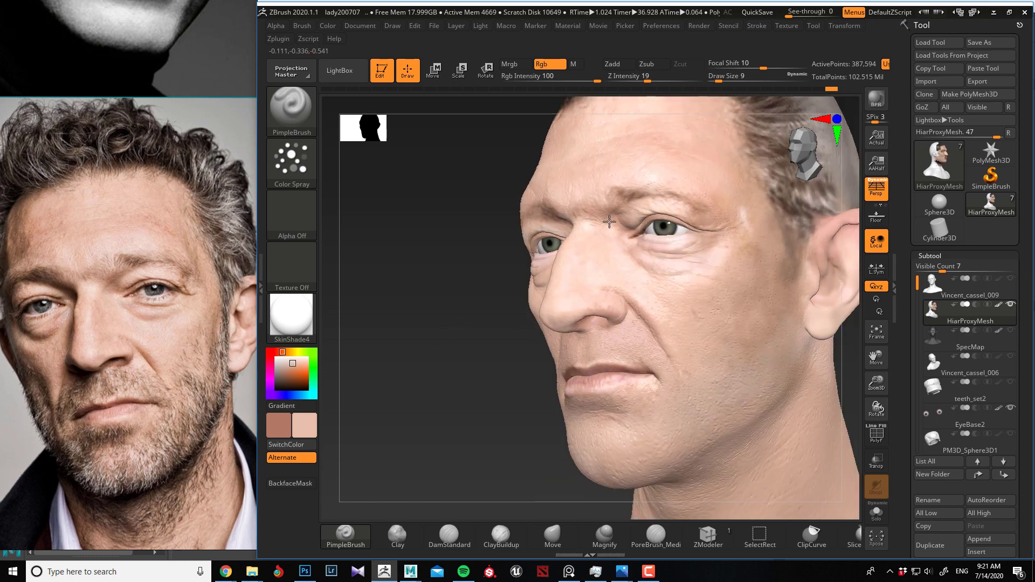
Sample a skin tone from the model, darken it to a muted brown and assign Alpha 47 to the brush
{"action": "left_click_drag", "start_coordinate": [422, 255], "coordinate": [487, 341], "text": "alt"}
{"action": "key", "text": "c"}
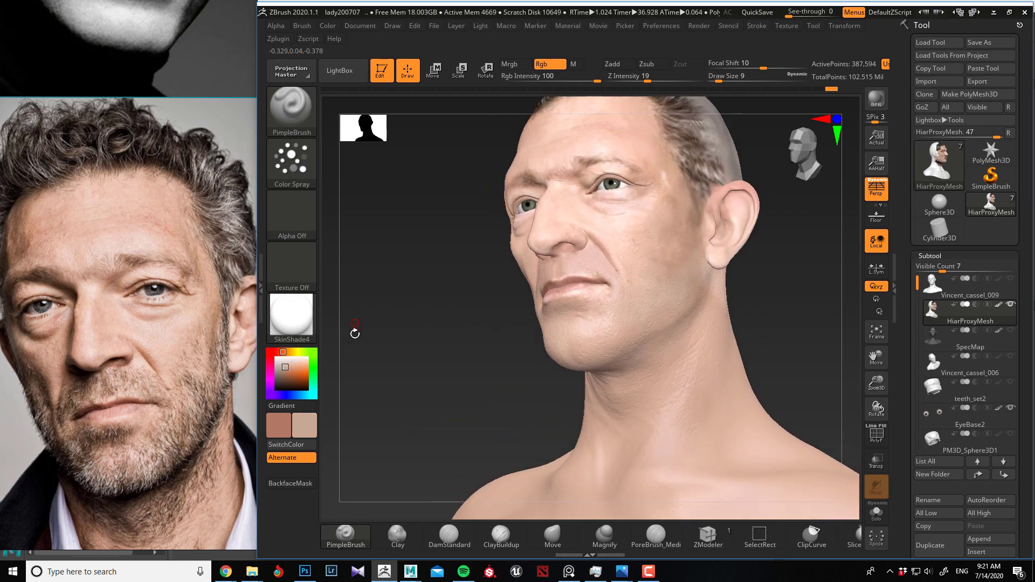
{"action": "left_click_drag", "start_coordinate": [283, 365], "coordinate": [282, 373]}
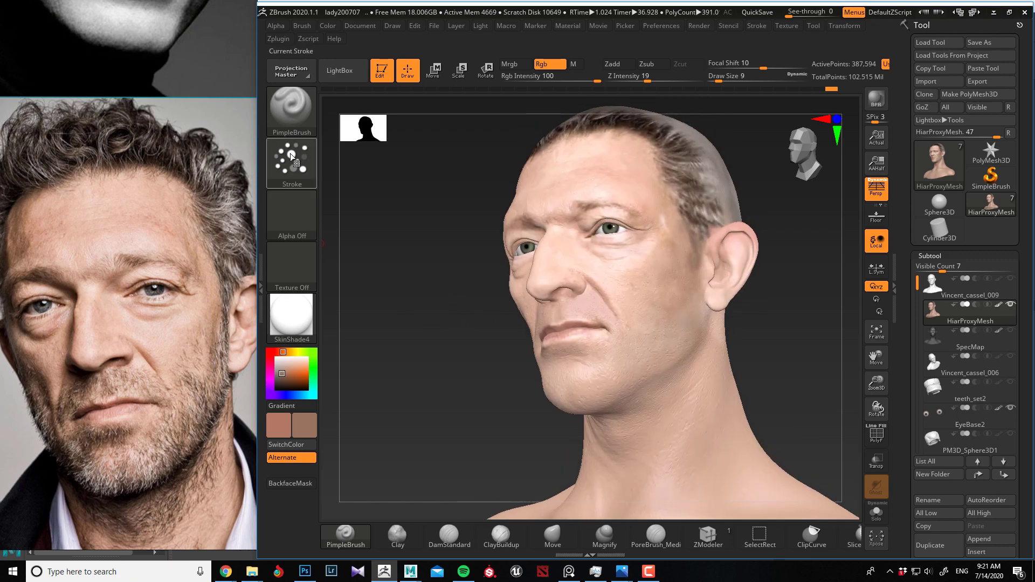
{"action": "left_click", "coordinate": [283, 153]}
{"action": "left_click", "coordinate": [286, 210]}
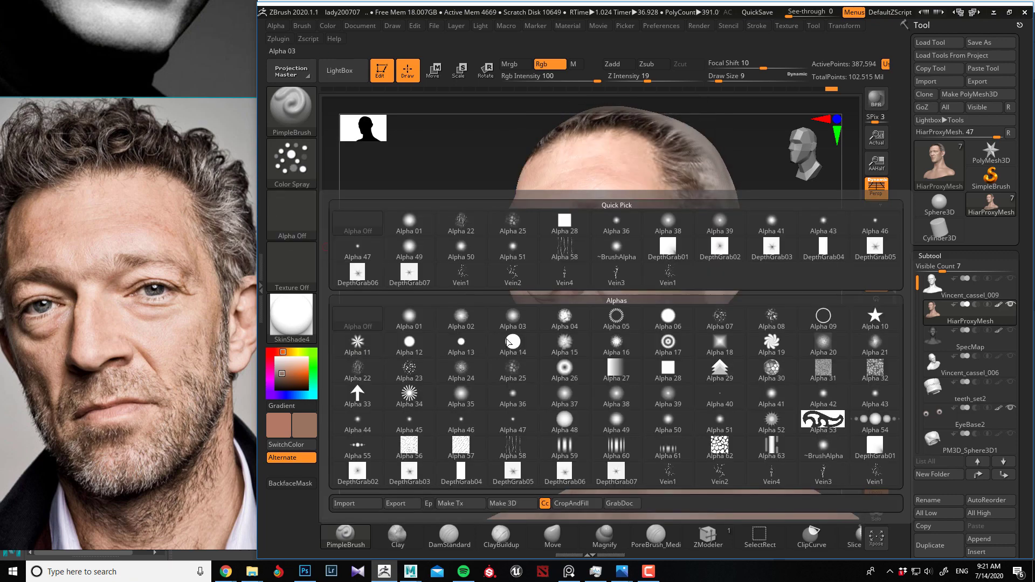
{"action": "left_click", "coordinate": [510, 420]}
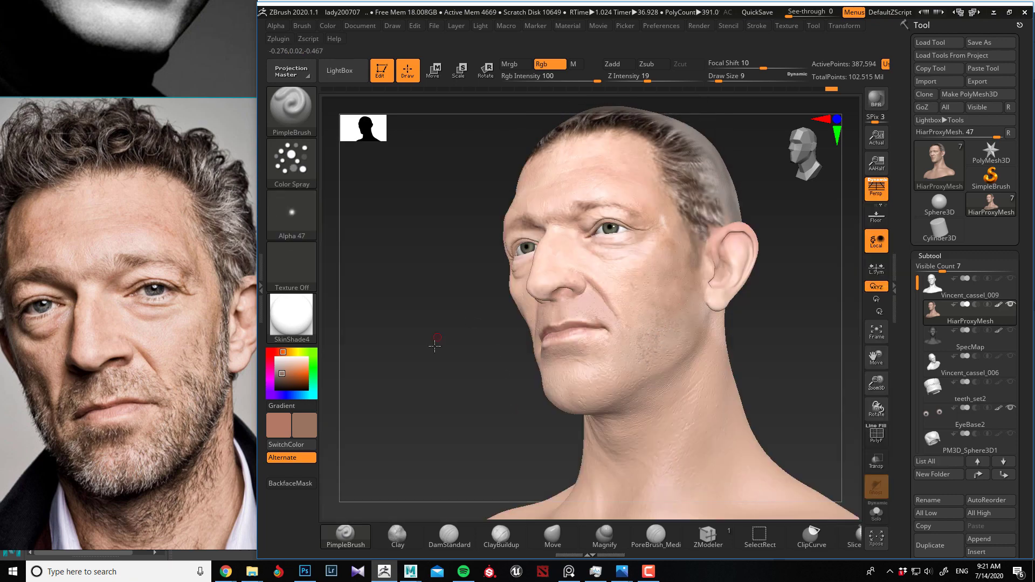
Enlarge the brush to size 34 and spray the muted brown as beard shadow over the cheeks and jaw
{"action": "left_click_drag", "start_coordinate": [434, 346], "coordinate": [447, 345]}
{"action": "key", "text": "bracketright"}
{"action": "key", "text": "bracketright"}
{"action": "mouse_move", "coordinate": [630, 347]}
{"action": "left_mouse_down"}
{"action": "mouse_move", "coordinate": [623, 365]}
{"action": "mouse_move", "coordinate": [657, 354]}
{"action": "left_mouse_up"}
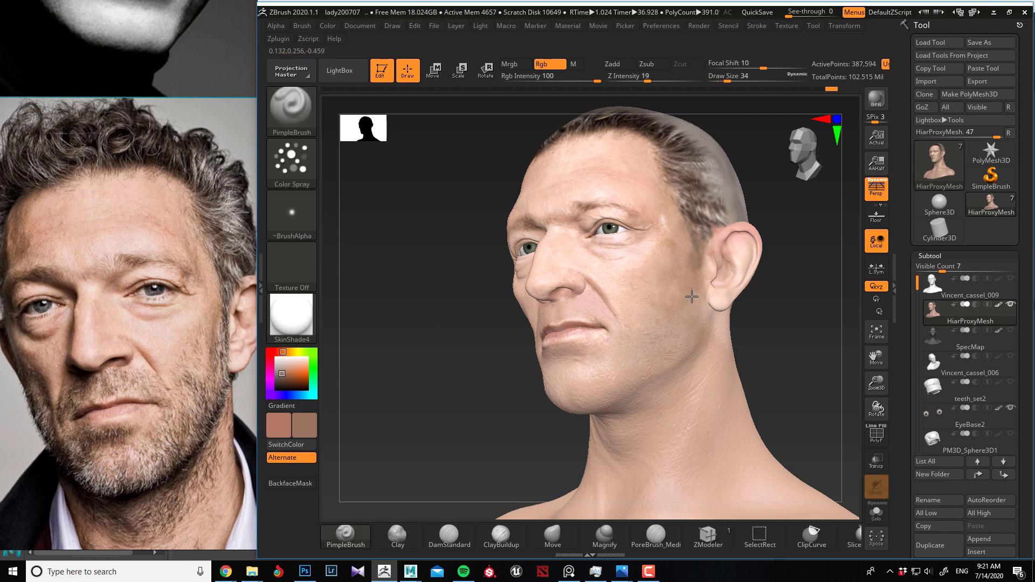
{"action": "left_click_drag", "start_coordinate": [432, 318], "coordinate": [492, 350]}
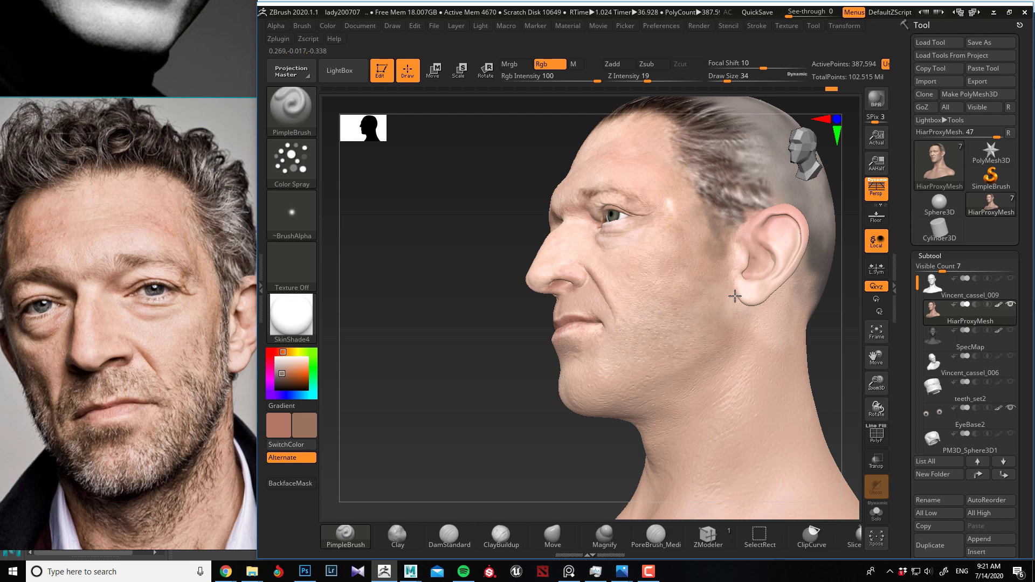
{"action": "left_click_drag", "start_coordinate": [476, 388], "coordinate": [584, 398]}
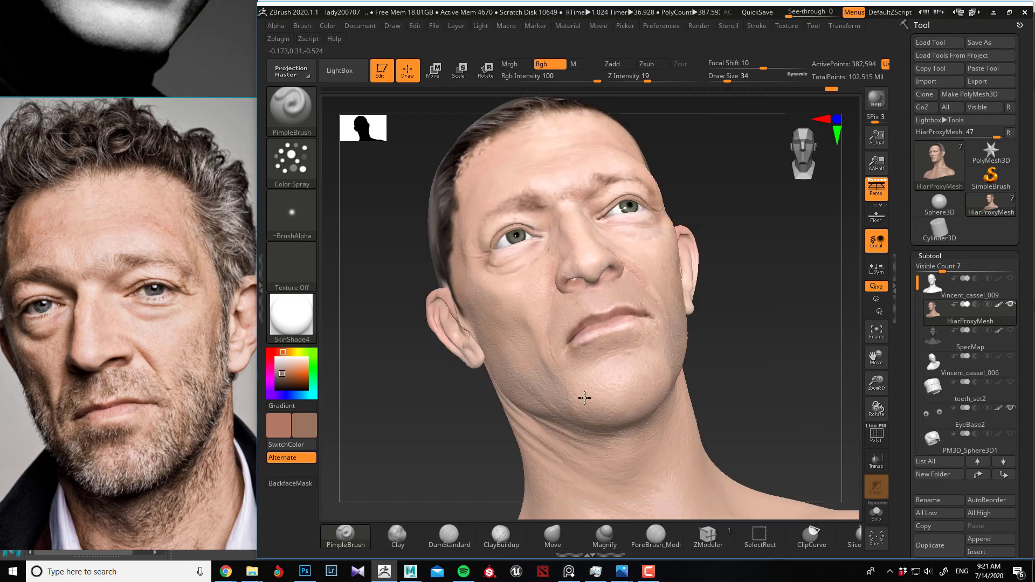
Reduce the brush to size 10 and spray the muted brown over the upper lip beneath the nose
{"action": "left_click", "coordinate": [586, 295]}
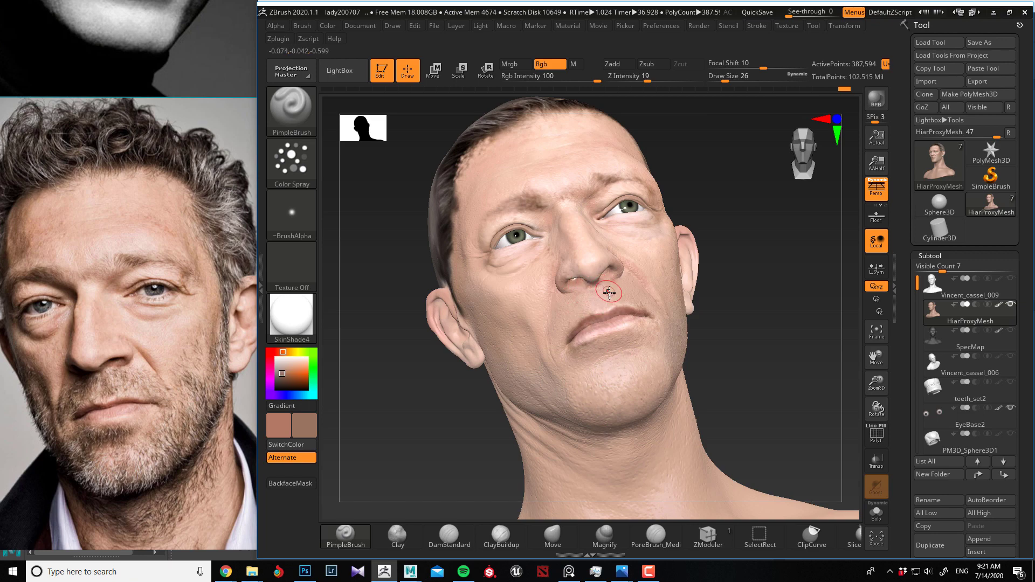
{"action": "key", "text": "bracketleft"}
{"action": "key", "text": "bracketleft"}
{"action": "left_click_drag", "start_coordinate": [418, 384], "coordinate": [480, 432]}
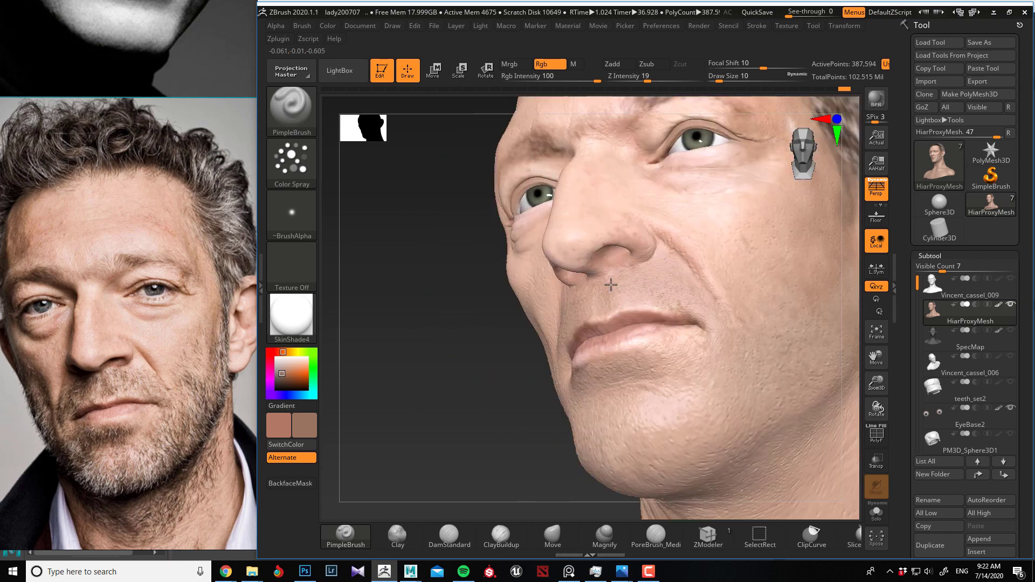
Enlarge the brush to size 38 and spray the muted brown along the right jaw and beneath the chin
{"action": "left_click_drag", "start_coordinate": [414, 354], "coordinate": [622, 358], "text": "alt"}
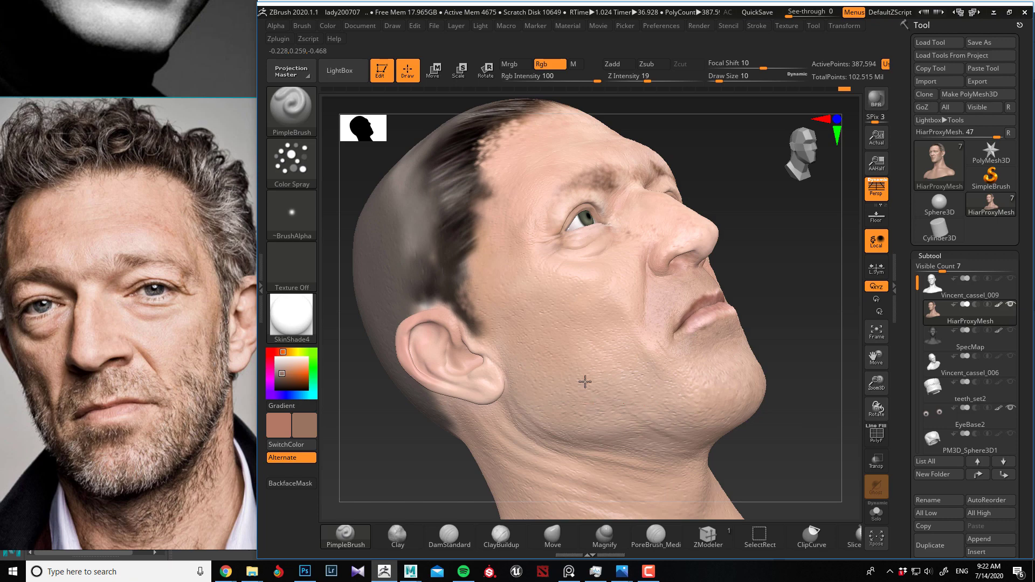
{"action": "mouse_move", "coordinate": [762, 307]}
{"action": "left_mouse_down"}
{"action": "mouse_move", "coordinate": [568, 369]}
{"action": "mouse_move", "coordinate": [557, 391]}
{"action": "left_mouse_up"}
{"action": "key", "text": "bracketright"}
{"action": "key", "text": "bracketright"}
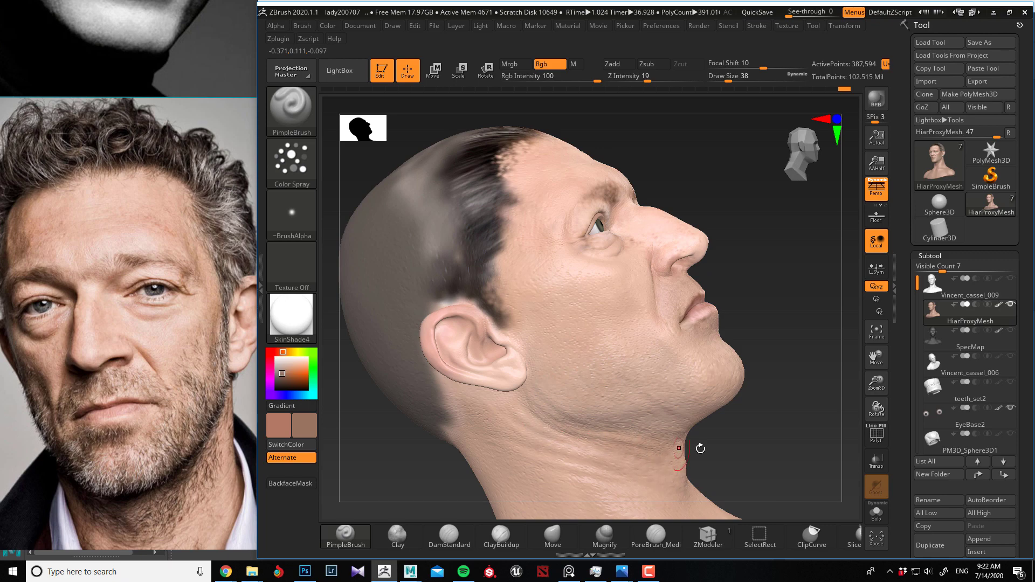
{"action": "left_click_drag", "start_coordinate": [700, 448], "coordinate": [567, 352]}
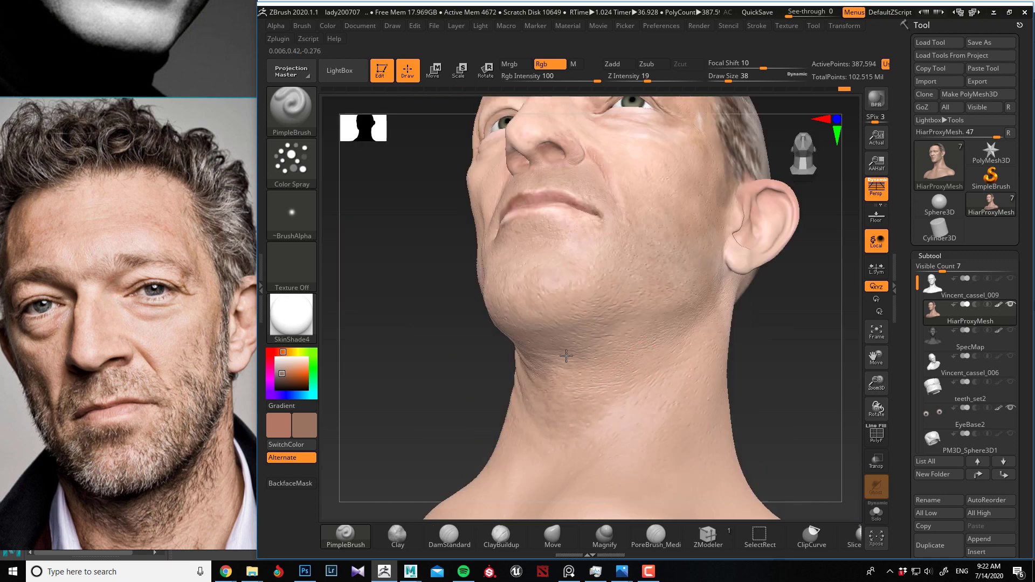
Sample a lighter skin tone and spray it over the chin and the underside of the jaw
{"action": "key", "text": "c"}
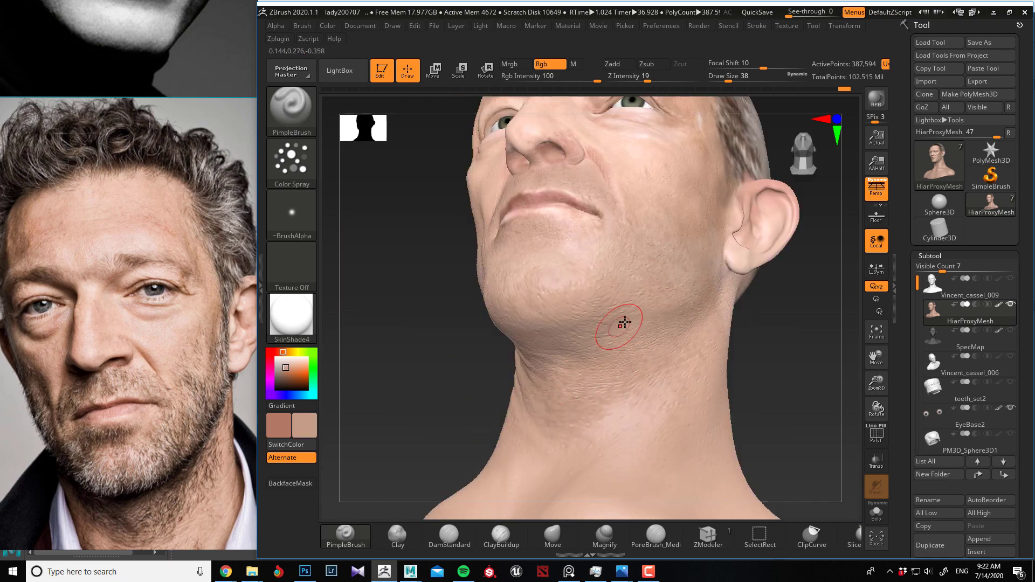
{"action": "left_click_drag", "start_coordinate": [446, 370], "coordinate": [568, 277]}
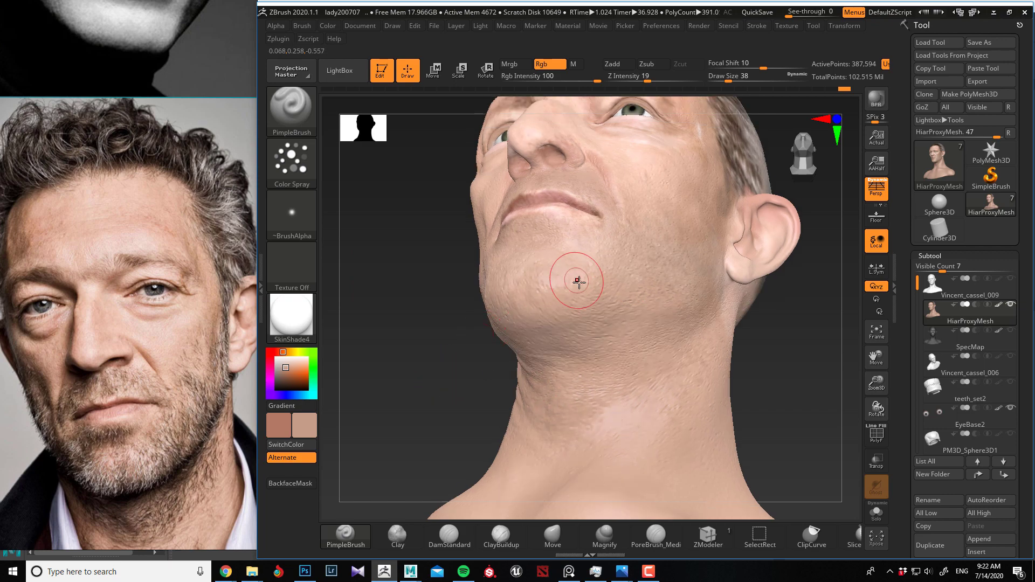
{"action": "left_click_drag", "start_coordinate": [412, 356], "coordinate": [470, 337]}
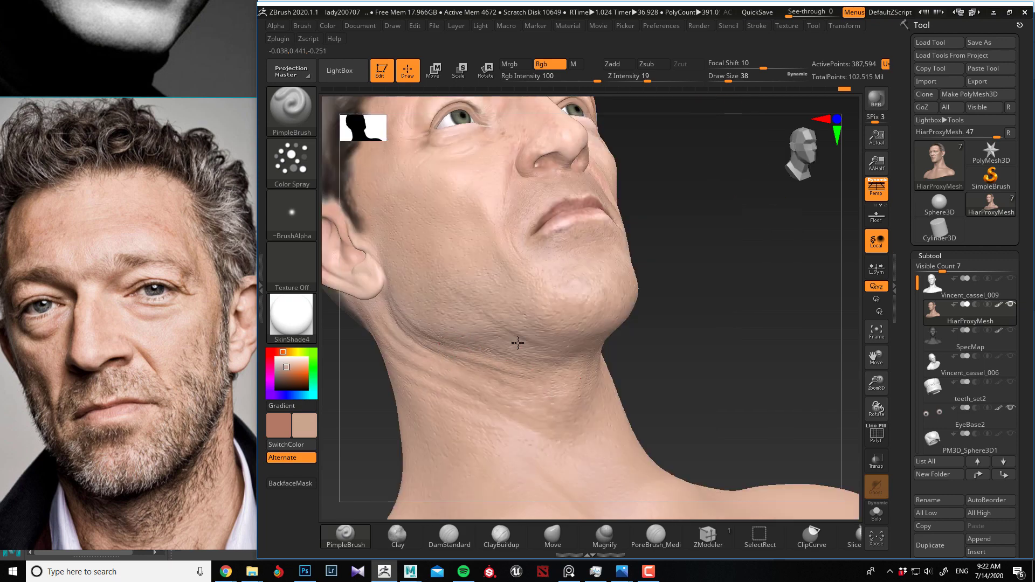
Reduce the brush to size 22 and spray sampled forehead and brown tones along the speckled edge of the right hairline
{"action": "left_click_drag", "start_coordinate": [675, 332], "coordinate": [506, 289], "text": "alt"}
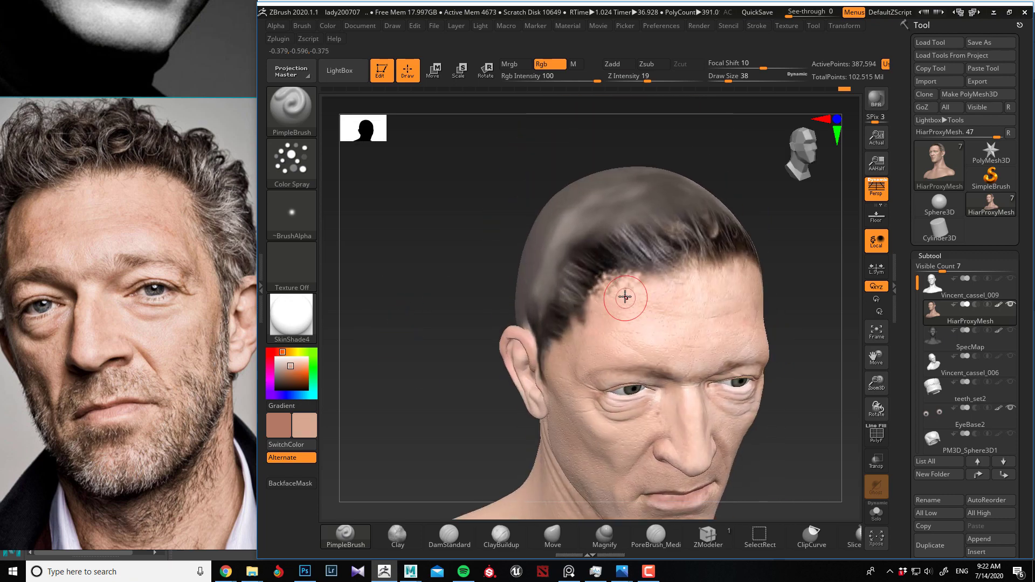
{"action": "left_click_drag", "start_coordinate": [625, 297], "coordinate": [616, 292]}
{"action": "key", "text": "bracketleft"}
{"action": "key", "text": "bracketleft"}
{"action": "key", "text": "bracketleft"}
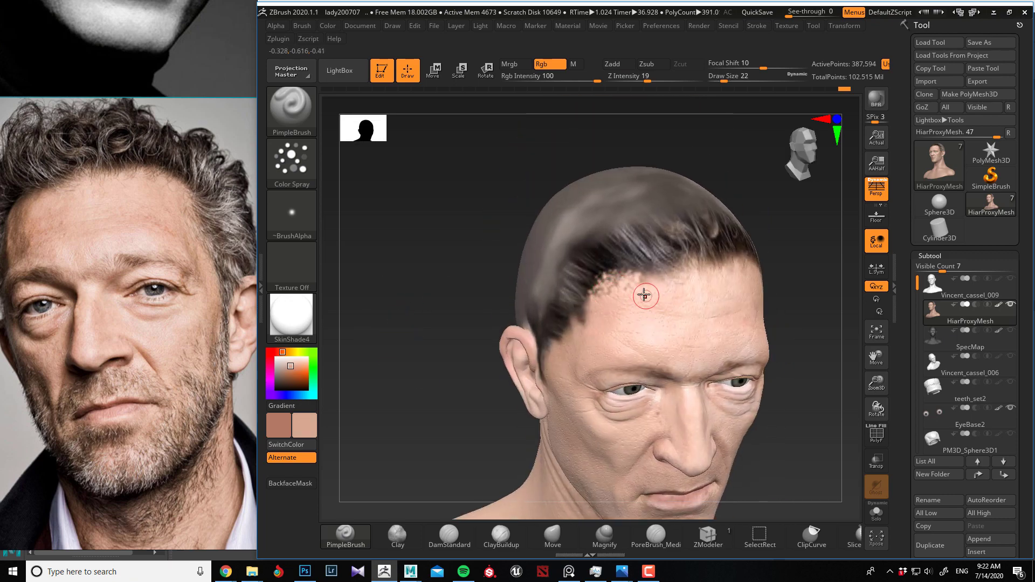
{"action": "key", "text": "c"}
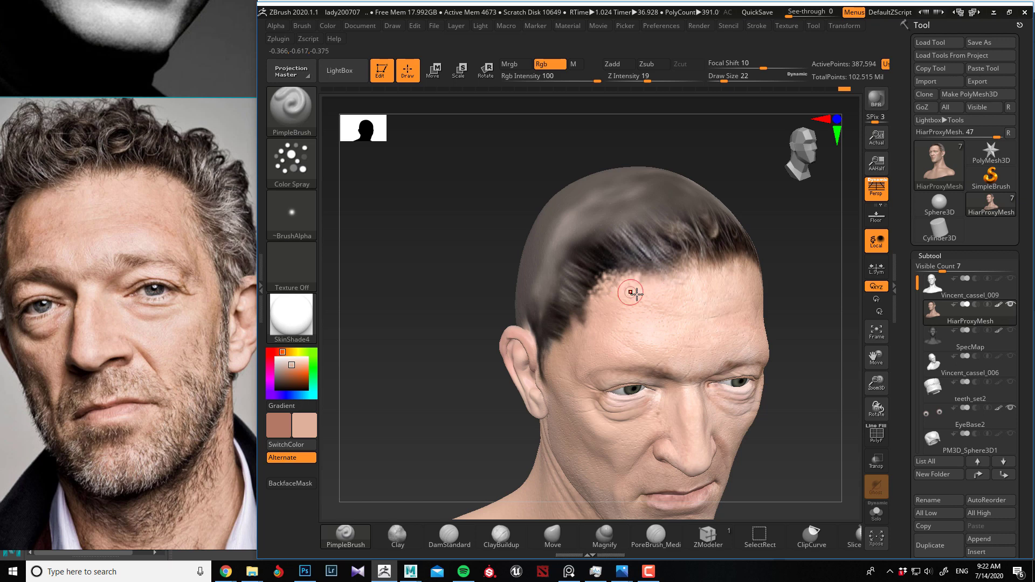
{"action": "key", "text": "c"}
{"action": "left_click_drag", "start_coordinate": [619, 300], "coordinate": [631, 287]}
{"action": "key", "text": "c"}
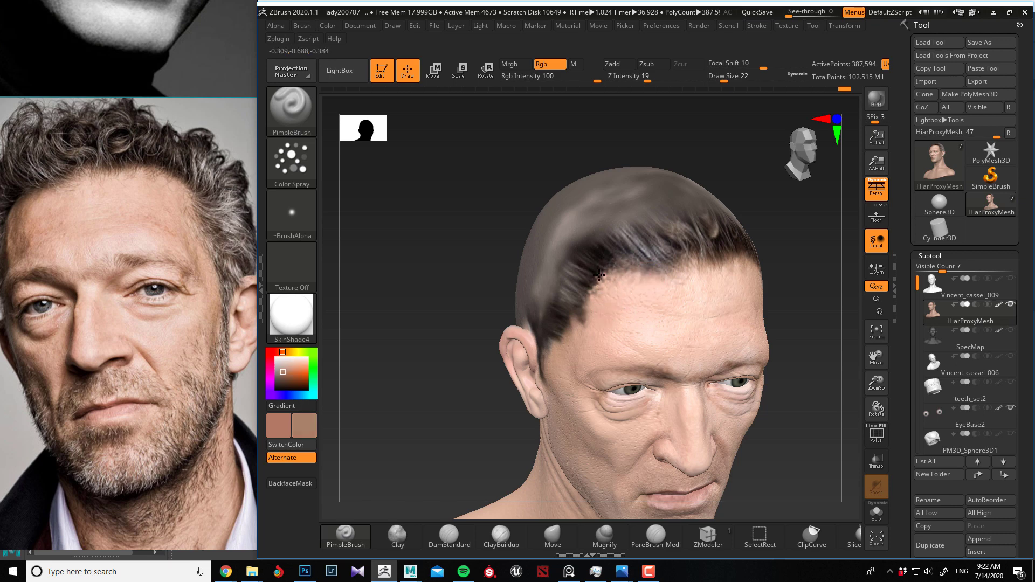
{"action": "left_click_drag", "start_coordinate": [599, 275], "coordinate": [585, 293]}
Sample a light skin tone and spray it over the uneven patch on the left temple
{"action": "mouse_move", "coordinate": [474, 280]}
{"action": "left_mouse_down"}
{"action": "mouse_move", "coordinate": [469, 321]}
{"action": "mouse_move", "coordinate": [439, 293]}
{"action": "mouse_move", "coordinate": [430, 309]}
{"action": "mouse_move", "coordinate": [443, 337]}
{"action": "mouse_move", "coordinate": [501, 308]}
{"action": "left_mouse_up"}
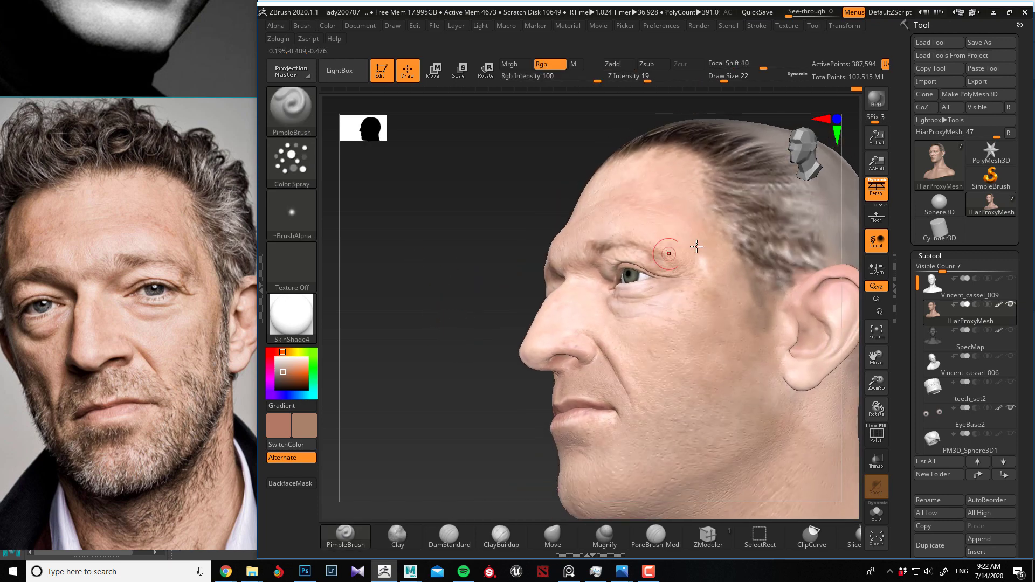
{"action": "key", "text": "c"}
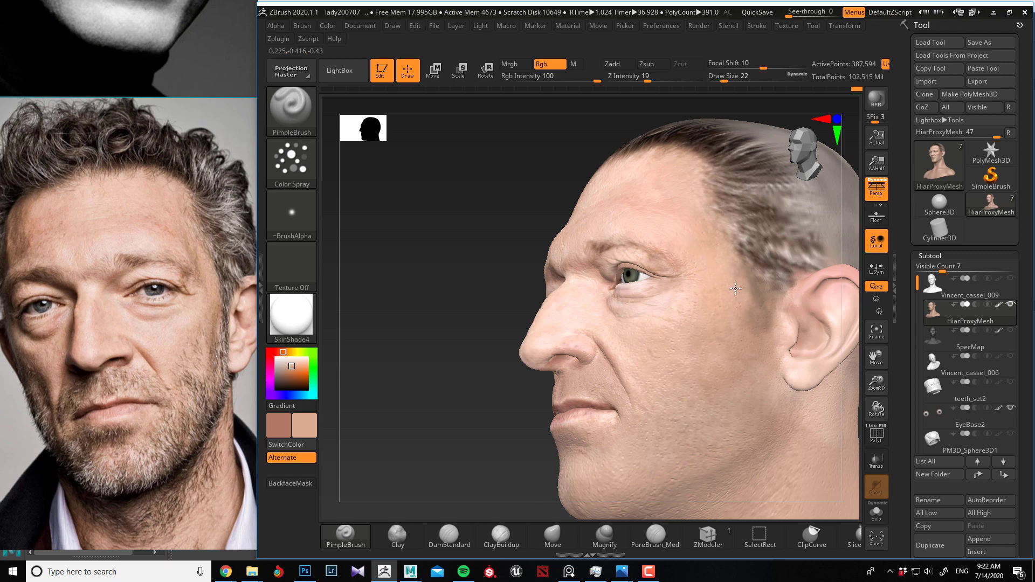
{"action": "right_click_drag", "start_coordinate": [658, 241], "coordinate": [508, 271]}
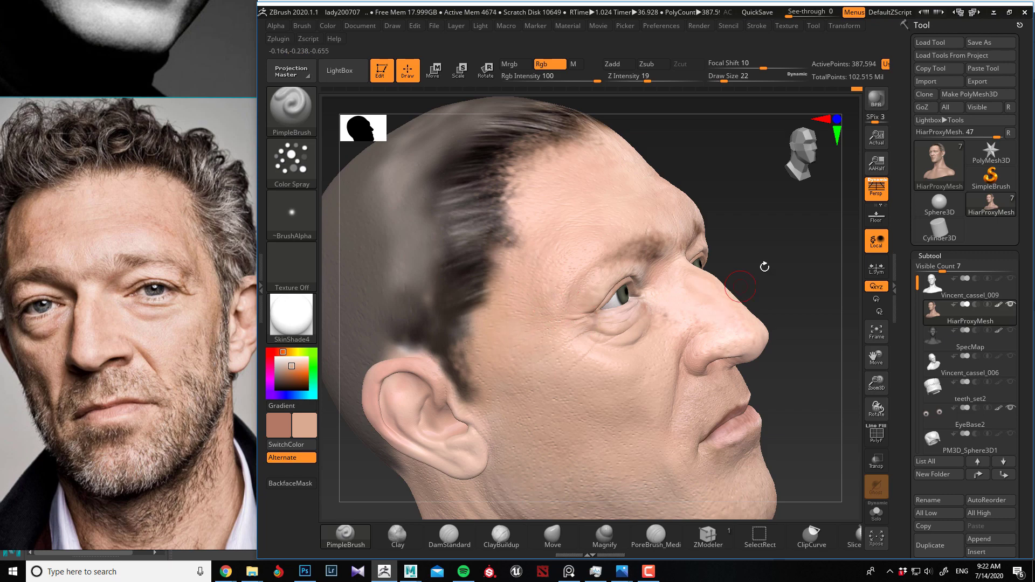
Switch the bust's display material to Flat Color to show the painted colours without shading
{"action": "right_click_drag", "start_coordinate": [765, 268], "coordinate": [650, 313]}
{"action": "left_click_drag", "start_coordinate": [800, 260], "coordinate": [723, 263], "text": "shift"}
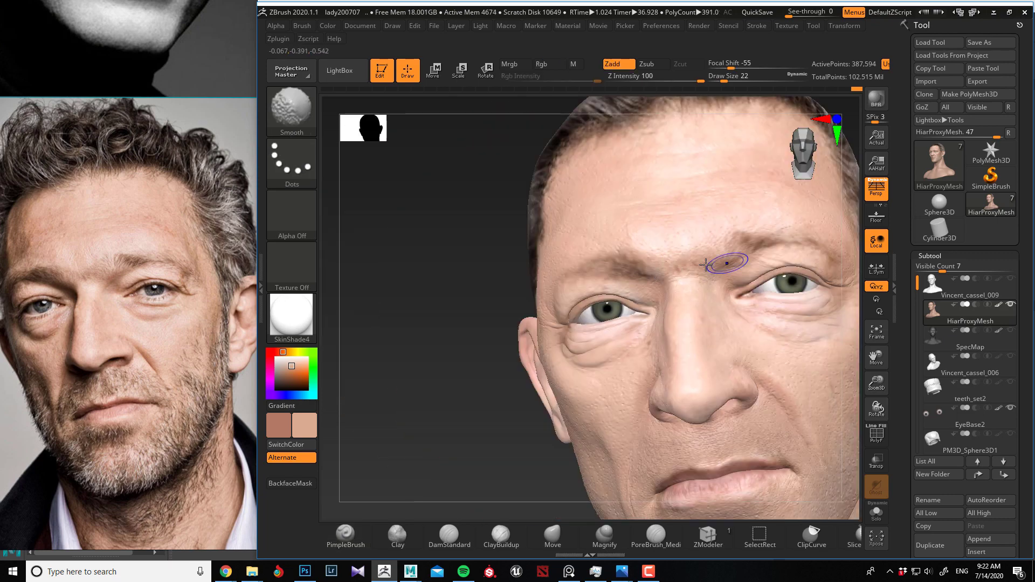
{"action": "left_click_drag", "start_coordinate": [445, 303], "coordinate": [470, 310]}
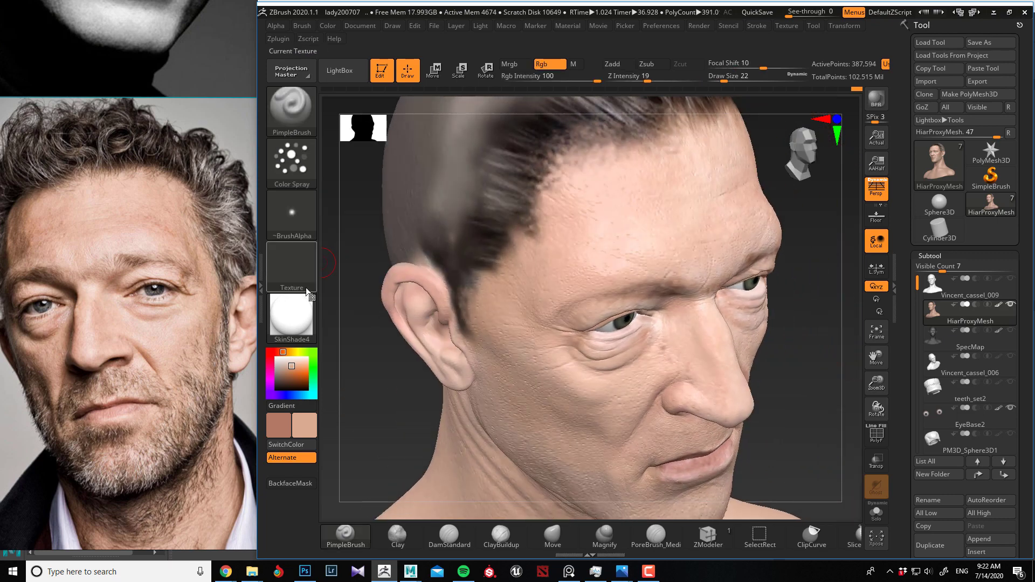
{"action": "left_click", "coordinate": [298, 319]}
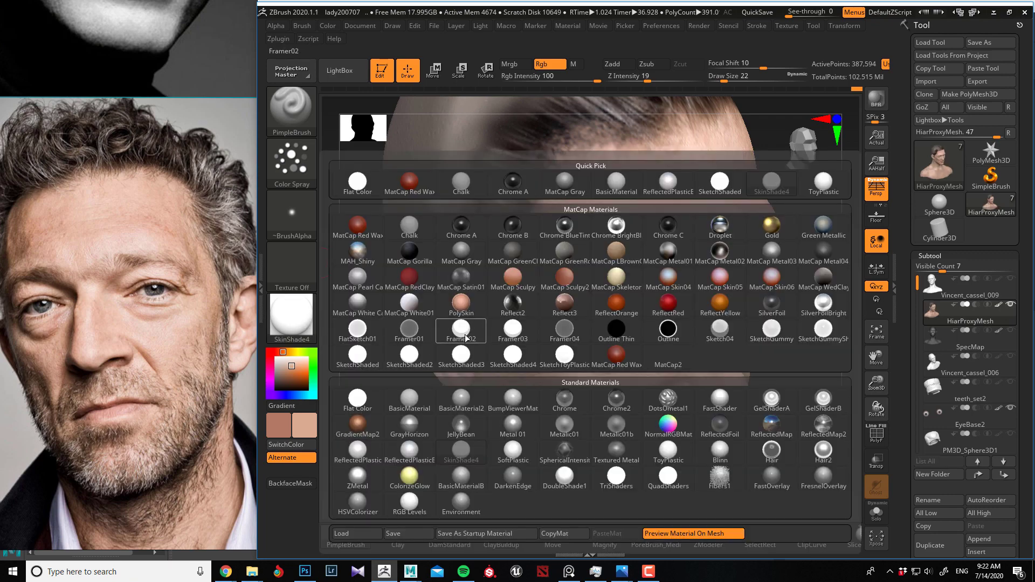
{"action": "left_click", "coordinate": [358, 398]}
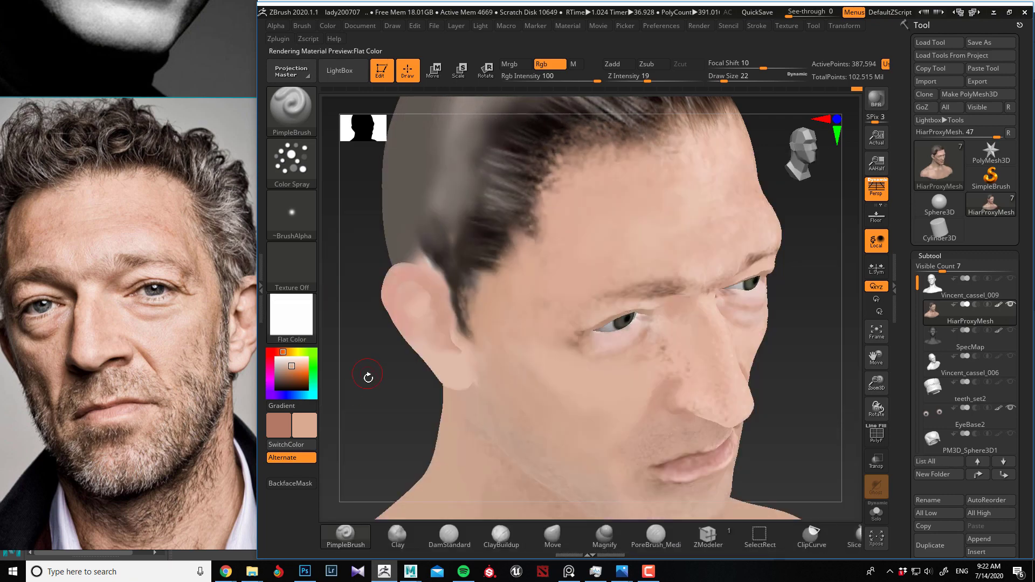
{"action": "right_click_drag", "start_coordinate": [369, 370], "coordinate": [399, 364]}
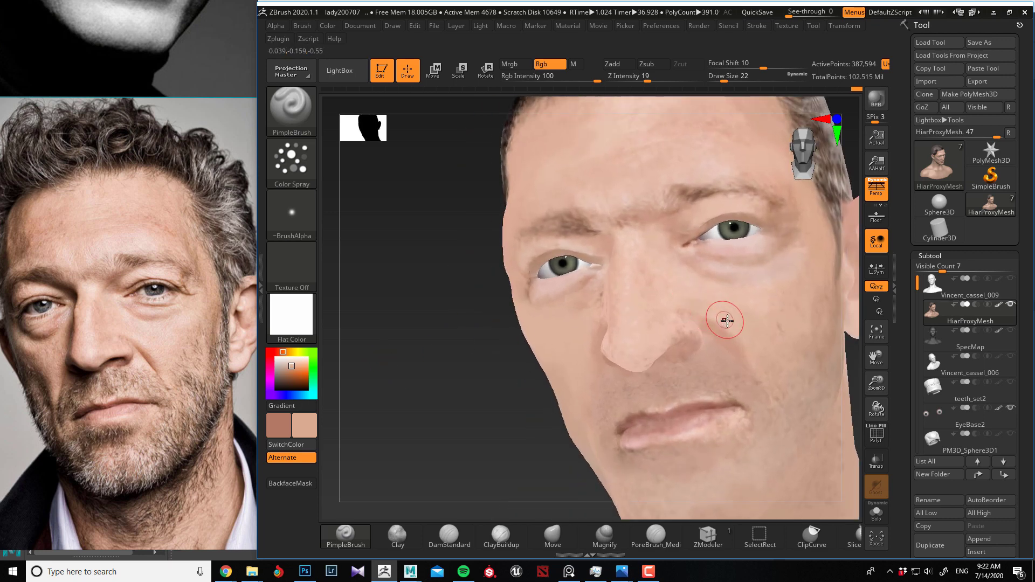
Sample a light skin tone, spray it on the left cheek beside the nostril, reduce the brush to size 9 and undo the last stroke
{"action": "key", "text": "c"}
{"action": "left_click_drag", "start_coordinate": [725, 322], "coordinate": [739, 338]}
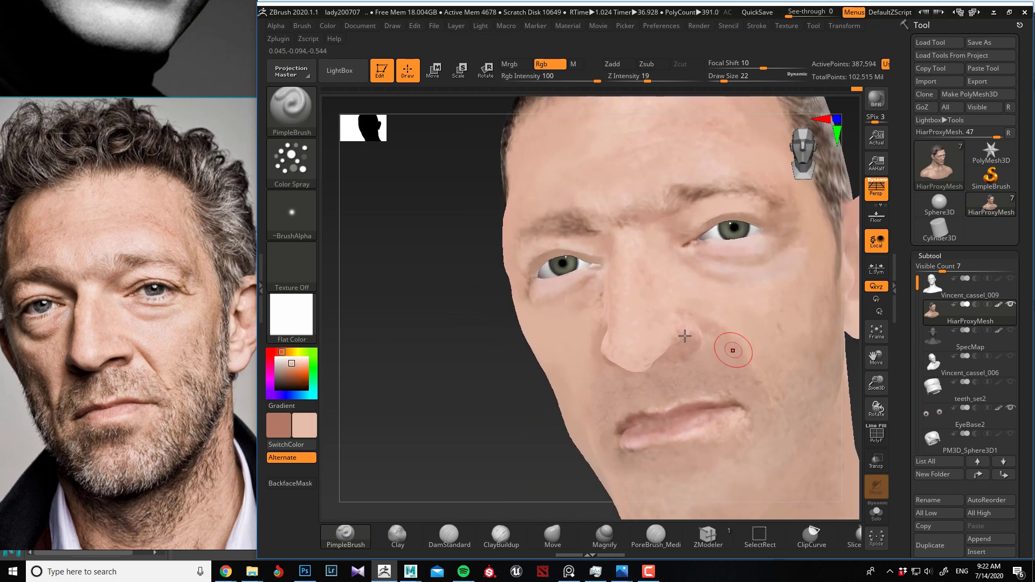
{"action": "mouse_move", "coordinate": [445, 358]}
{"action": "left_mouse_down", "text": "alt"}
{"action": "mouse_move", "coordinate": [411, 305]}
{"action": "mouse_move", "coordinate": [480, 305]}
{"action": "left_mouse_up", "text": "alt"}
{"action": "key", "text": "["}
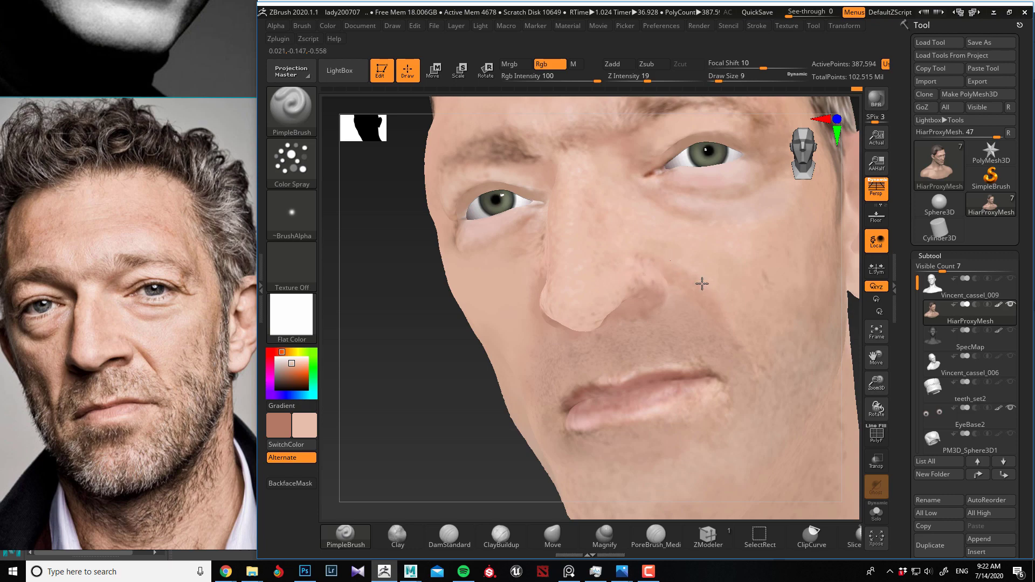
{"action": "key", "text": "ctrl+z"}
Sample a light skin tone and spray it over the right cheek with the brush enlarged to size 26
{"action": "key", "text": "c"}
{"action": "mouse_move", "coordinate": [626, 305]}
{"action": "right_mouse_down"}
{"action": "mouse_move", "coordinate": [416, 307]}
{"action": "mouse_move", "coordinate": [540, 286]}
{"action": "right_mouse_up"}
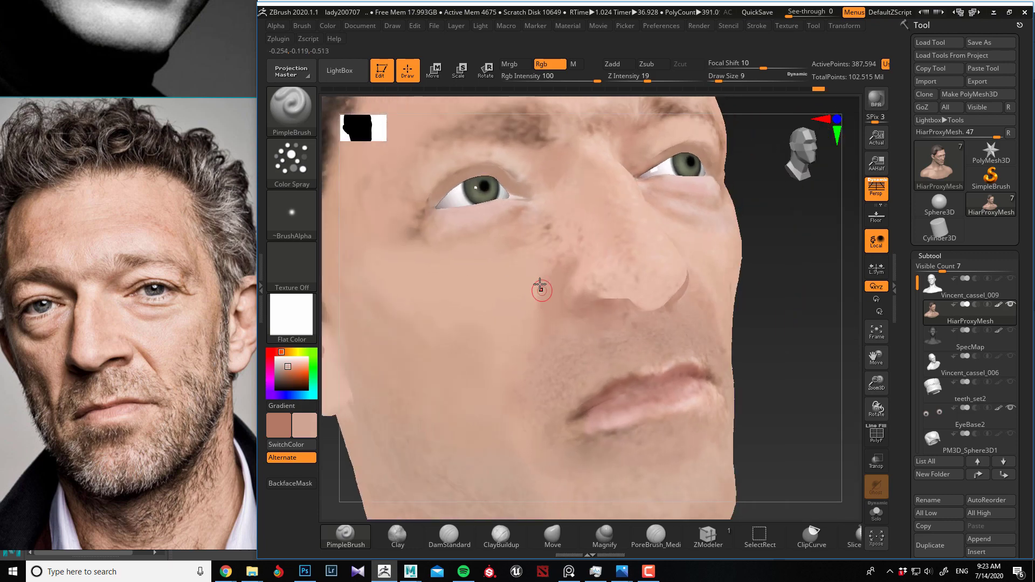
{"action": "left_click", "coordinate": [718, 249]}
{"action": "left_click_drag", "start_coordinate": [790, 313], "coordinate": [695, 310]}
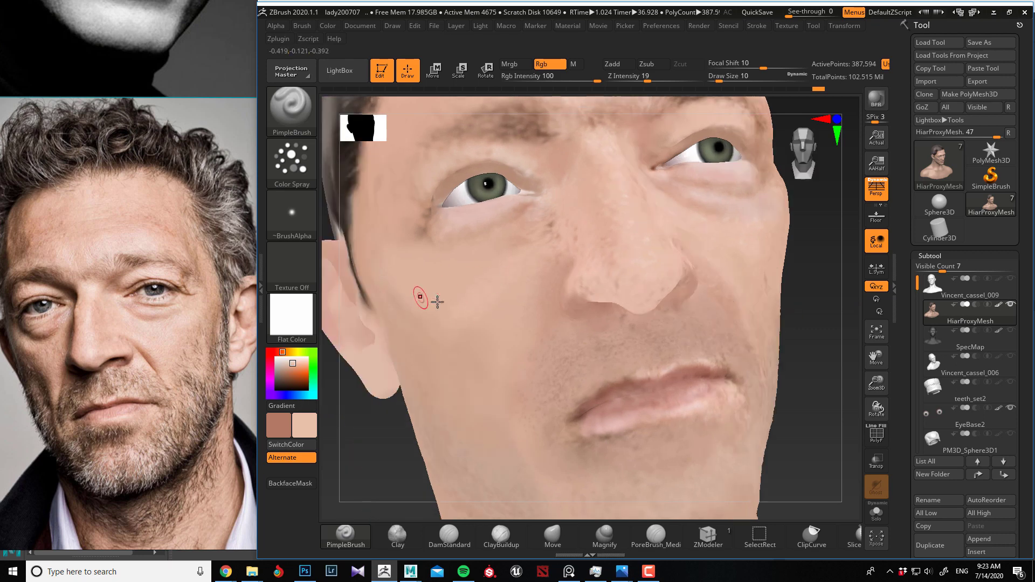
{"action": "key", "text": "bracketright"}
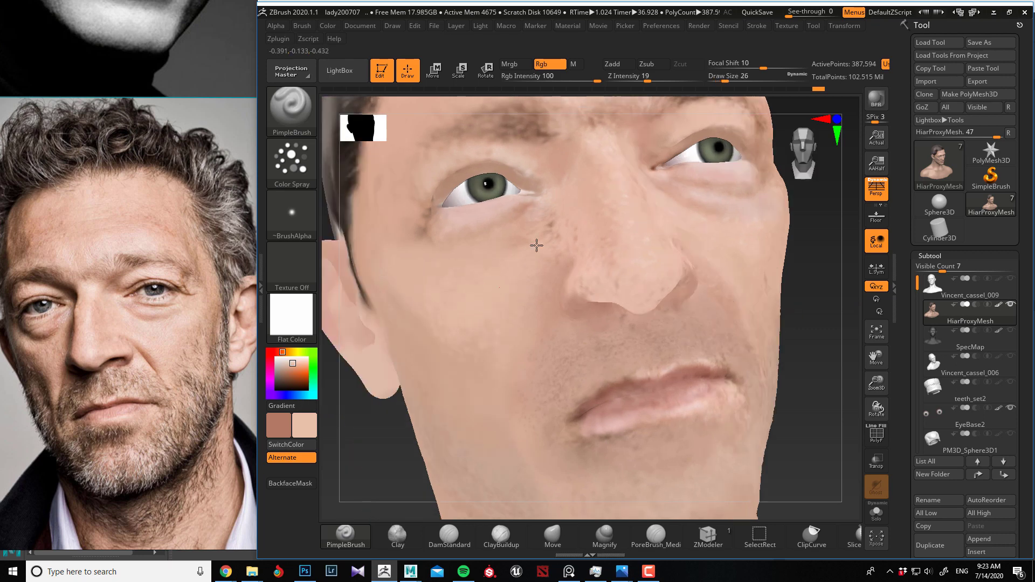
Reduce the brush to size 9 and spray sampled pale pink tones along the area under the right eye
{"action": "key", "text": "bracketleft"}
{"action": "key", "text": "bracketleft"}
{"action": "key", "text": "bracketleft"}
{"action": "key", "text": "bracketleft"}
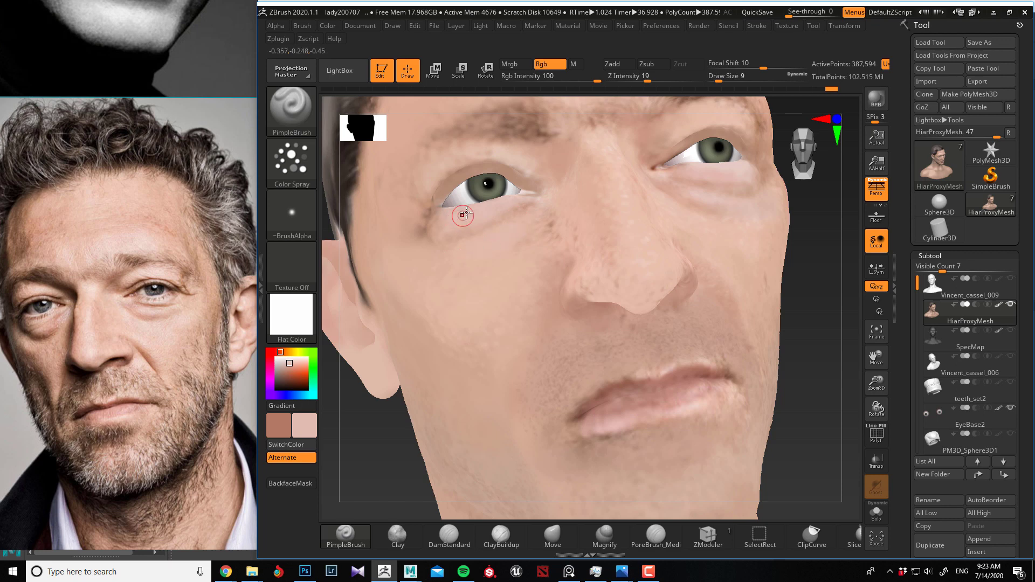
{"action": "left_click_drag", "start_coordinate": [475, 214], "coordinate": [493, 207]}
{"action": "mouse_move", "coordinate": [467, 241]}
{"action": "left_mouse_down"}
{"action": "mouse_move", "coordinate": [503, 238]}
{"action": "mouse_move", "coordinate": [439, 256]}
{"action": "left_mouse_up"}
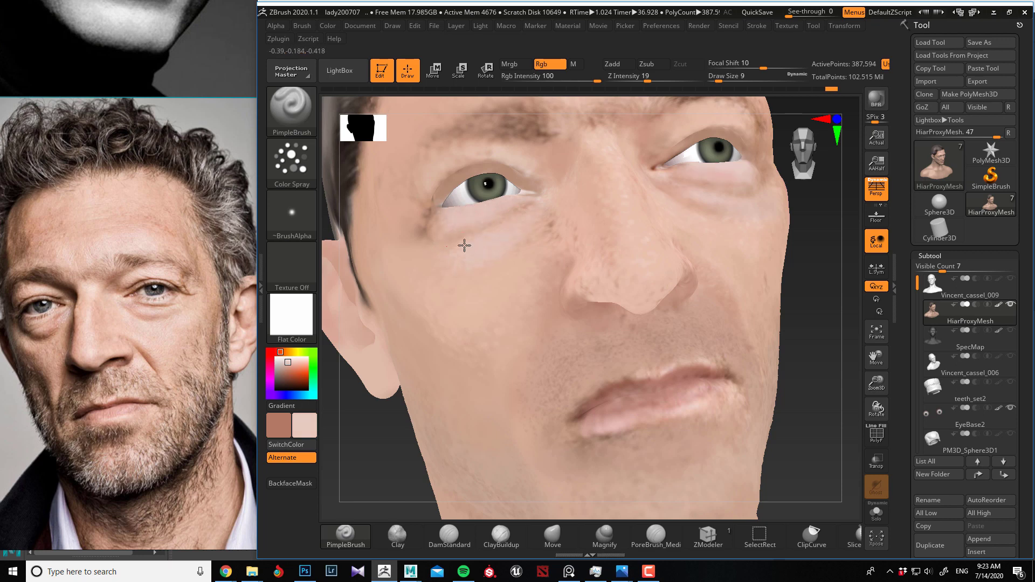
Sample a muted brown skin tone, set the brush alpha to Alpha 49 and spray below the right eye bag
{"action": "key", "text": "c"}
{"action": "key", "text": "c"}
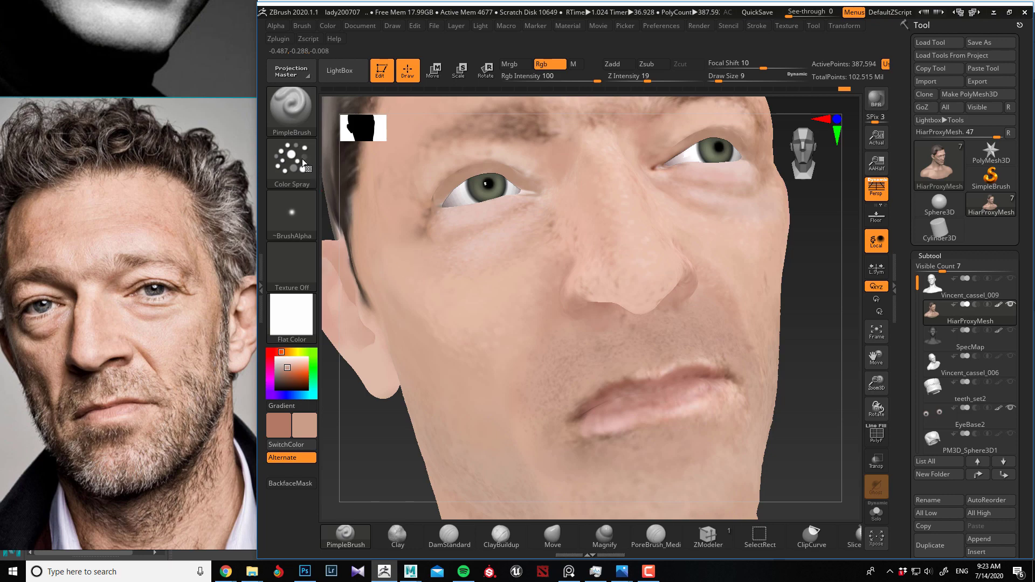
{"action": "left_click", "coordinate": [289, 215]}
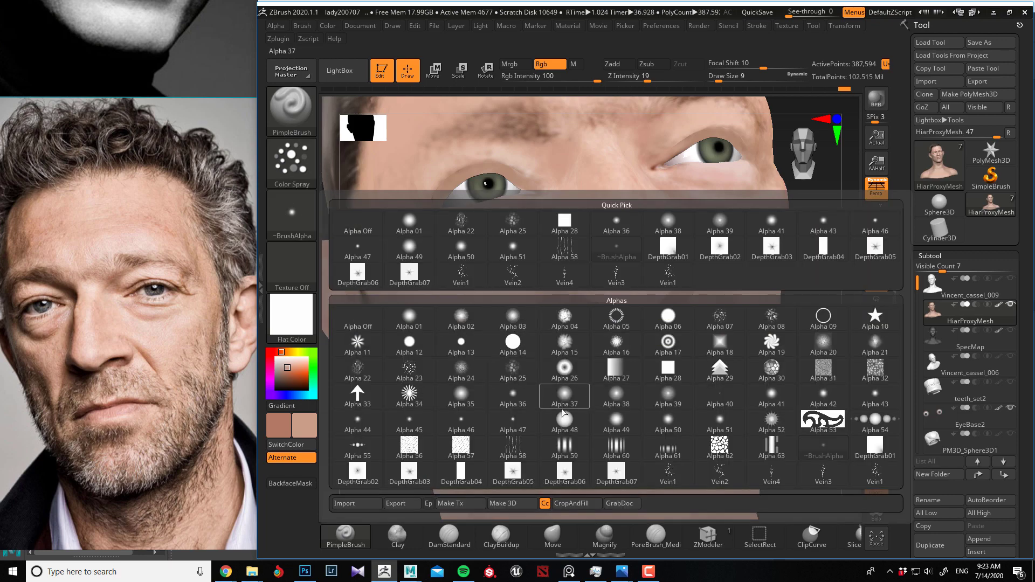
{"action": "left_click", "coordinate": [616, 421]}
{"action": "left_click_drag", "start_coordinate": [447, 246], "coordinate": [455, 266]}
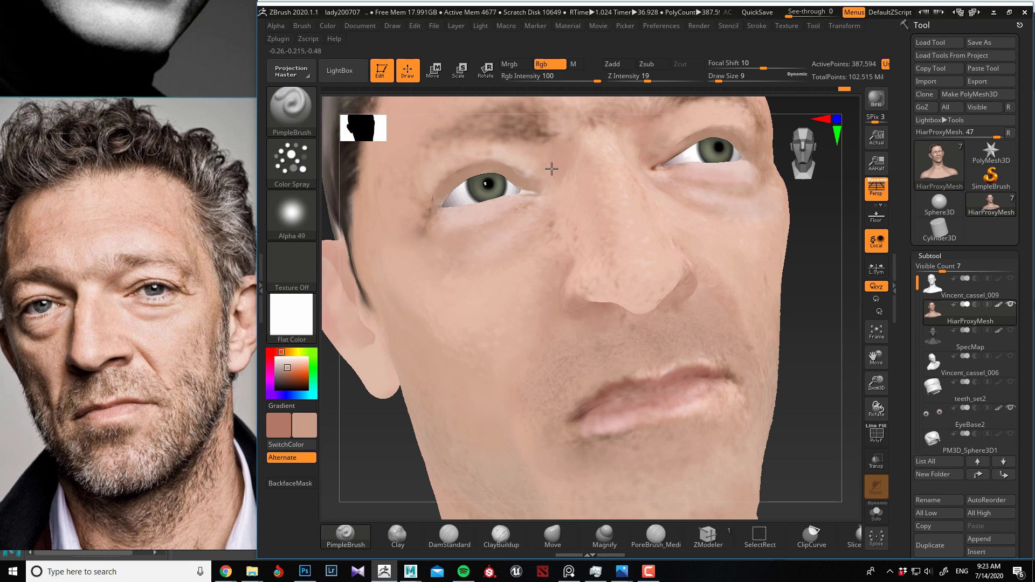
Spray sampled skin tones around the sides of the nose and both nostrils to blend them into the cheeks
{"action": "left_click_drag", "start_coordinate": [386, 423], "coordinate": [559, 291]}
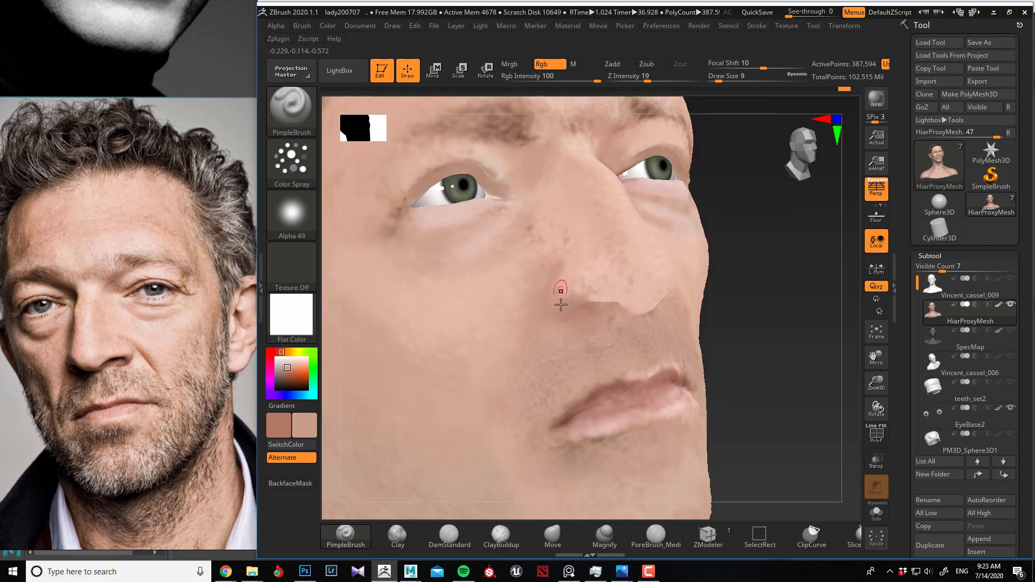
{"action": "left_click", "coordinate": [755, 362]}
{"action": "left_click_drag", "start_coordinate": [760, 336], "coordinate": [585, 282]}
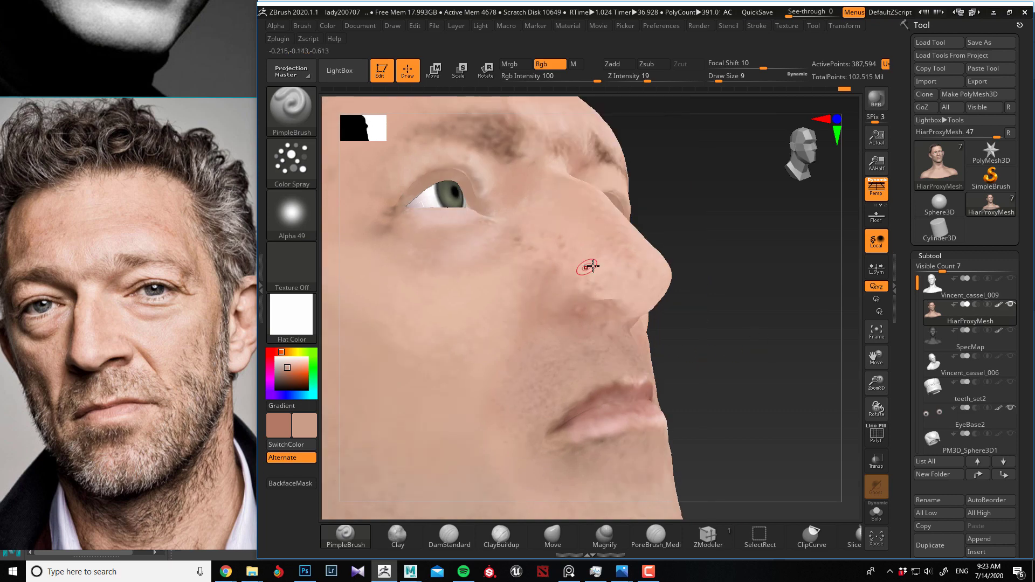
{"action": "left_click_drag", "start_coordinate": [710, 344], "coordinate": [391, 327]}
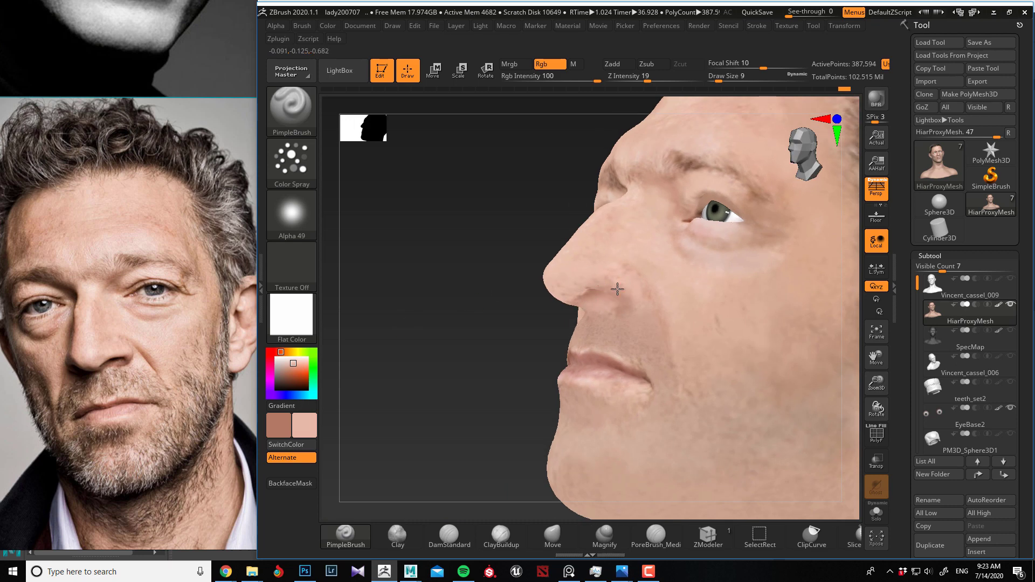
{"action": "right_click_drag", "start_coordinate": [590, 295], "coordinate": [526, 280]}
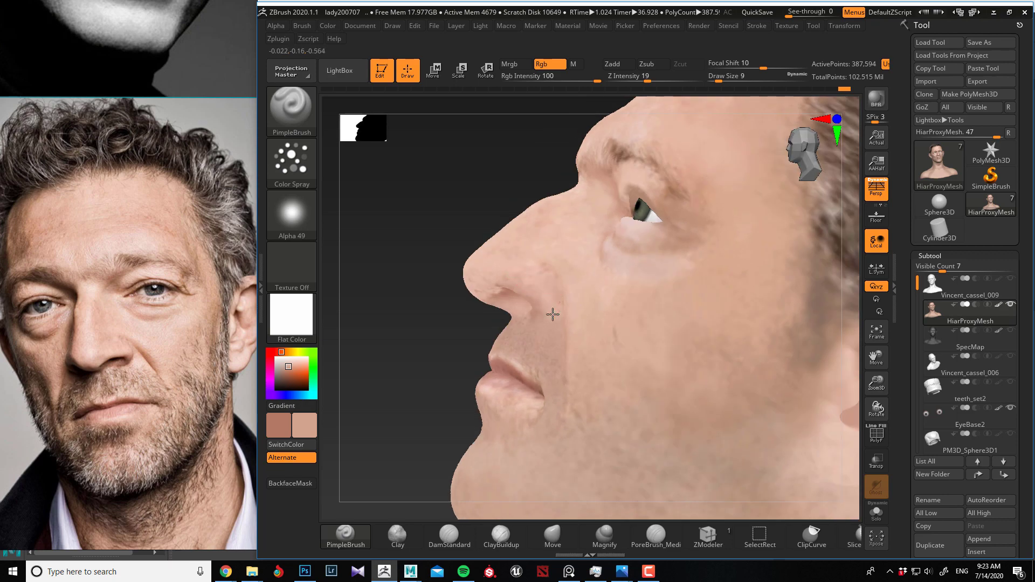
{"action": "key", "text": "c"}
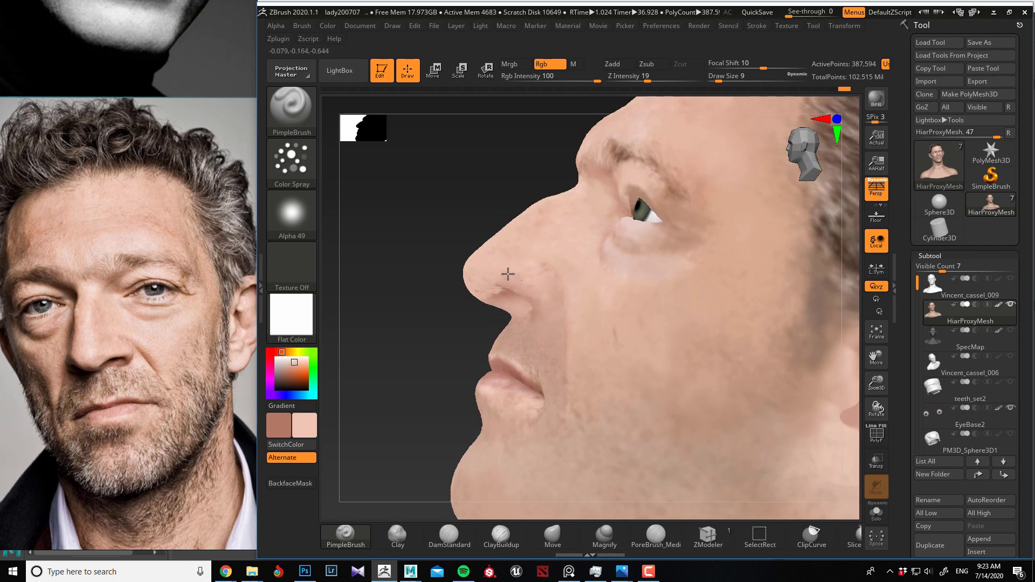
{"action": "right_click_drag", "start_coordinate": [535, 302], "coordinate": [528, 233]}
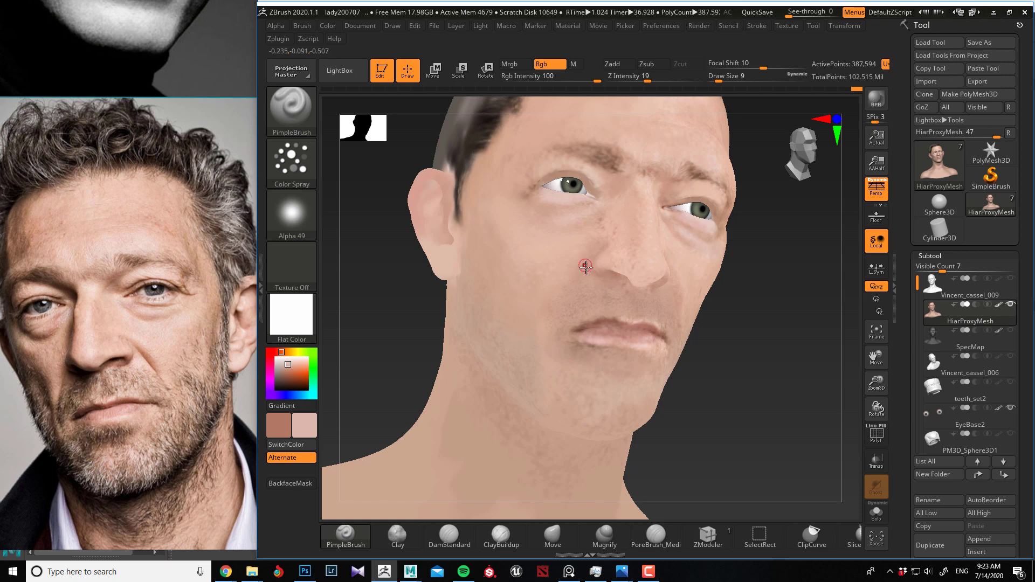
Sample a darker skin tone, enlarge the brush to size 22, undo the last strokes and spray the tone over the right cheek
{"action": "key", "text": "c"}
{"action": "key", "text": "bracketright"}
{"action": "key", "text": "bracketright"}
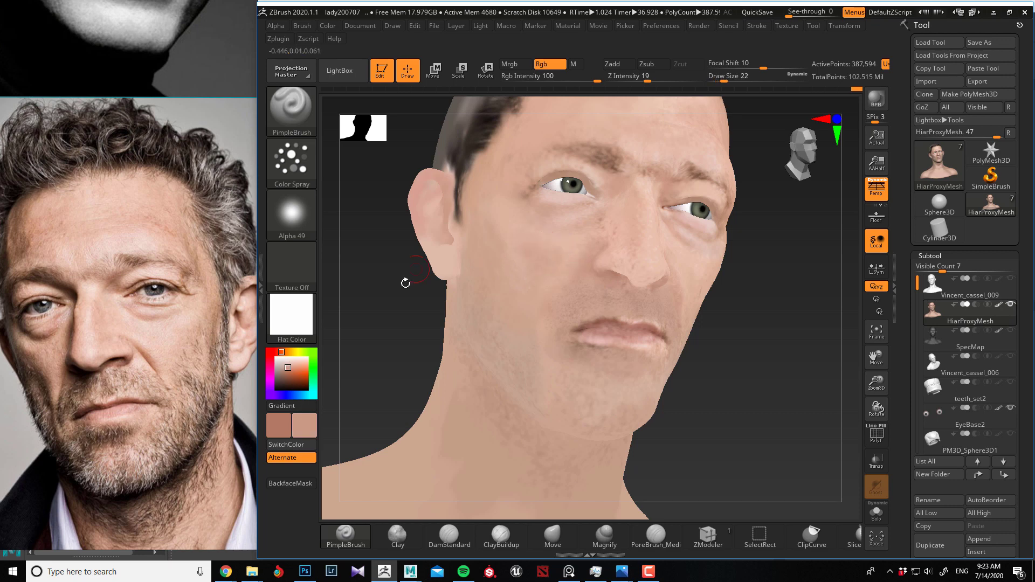
{"action": "key", "text": "ctrl+z"}
{"action": "key", "text": "ctrl+z"}
{"action": "left_click_drag", "start_coordinate": [516, 255], "coordinate": [542, 286]}
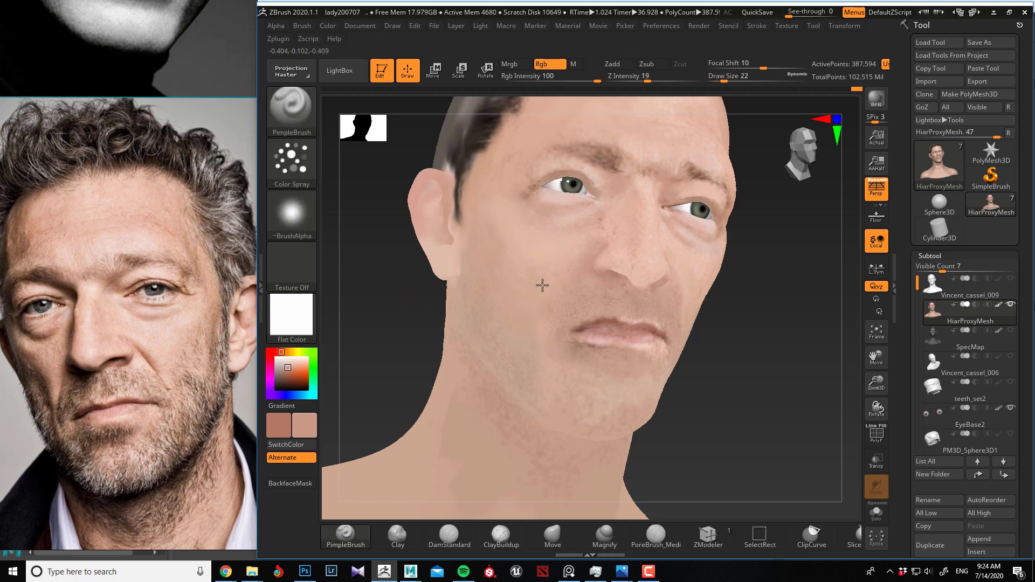
Spray the sampled tone on the left cheek beside the mouth, and sample a muted skin tone for the right cheek
{"action": "mouse_move", "coordinate": [776, 291]}
{"action": "left_mouse_down"}
{"action": "mouse_move", "coordinate": [645, 300]}
{"action": "mouse_move", "coordinate": [679, 288]}
{"action": "mouse_move", "coordinate": [690, 332]}
{"action": "left_mouse_up"}
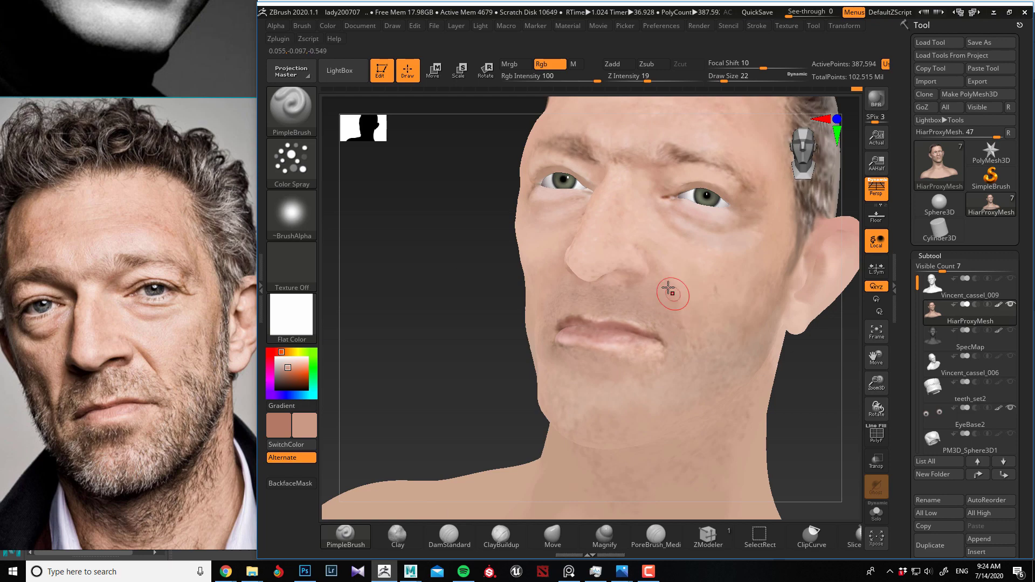
{"action": "right_click_drag", "start_coordinate": [698, 313], "coordinate": [475, 287]}
{"action": "right_click_drag", "start_coordinate": [332, 293], "coordinate": [658, 300]}
{"action": "key", "text": "c"}
{"action": "right_click_drag", "start_coordinate": [425, 286], "coordinate": [477, 286]}
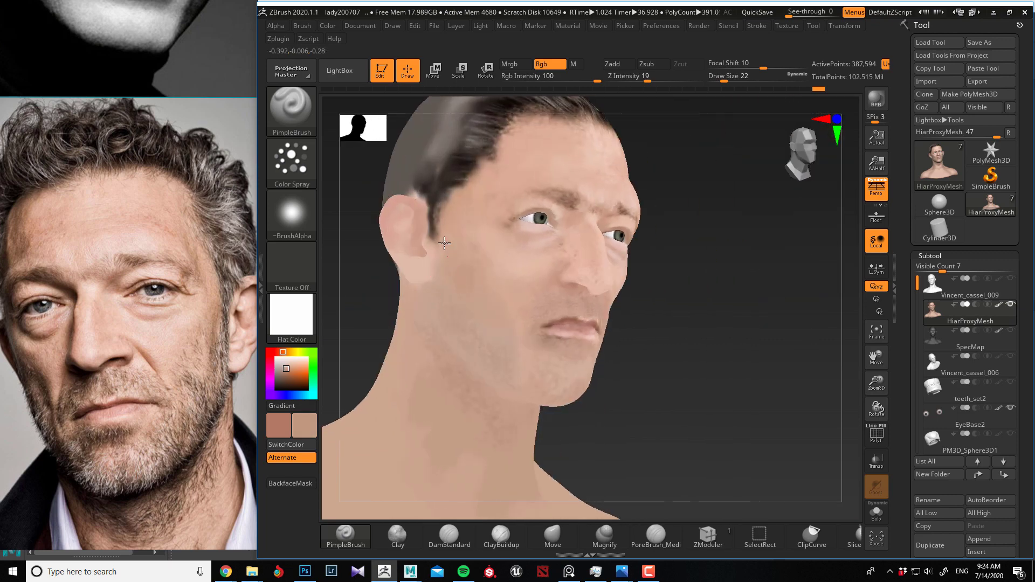
Sample skin tones around the mouth and right cheek and spray them over the right cheek and jaw
{"action": "right_click_drag", "start_coordinate": [509, 330], "coordinate": [397, 301]}
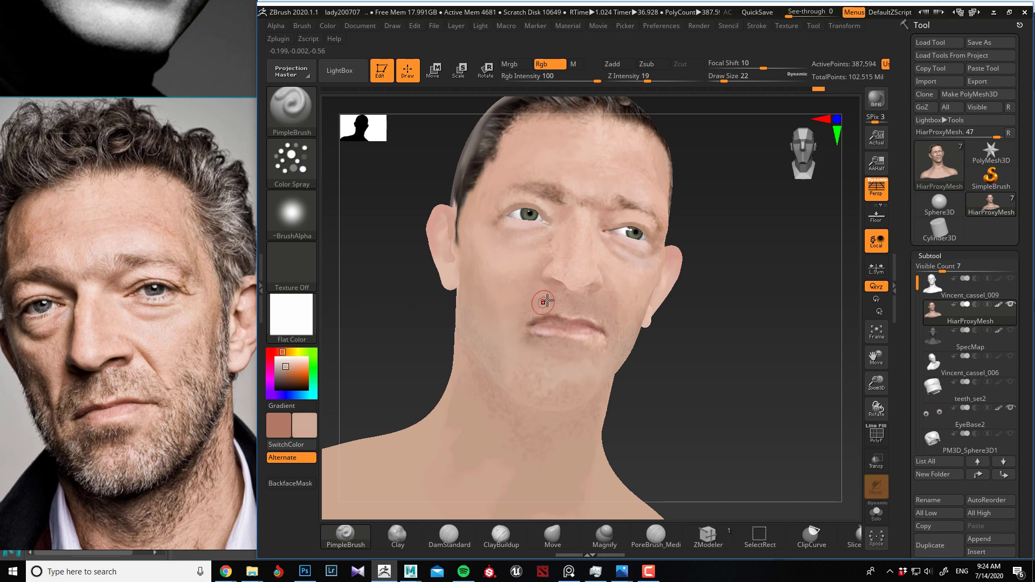
{"action": "key", "text": "c"}
{"action": "right_click_drag", "start_coordinate": [417, 320], "coordinate": [539, 302]}
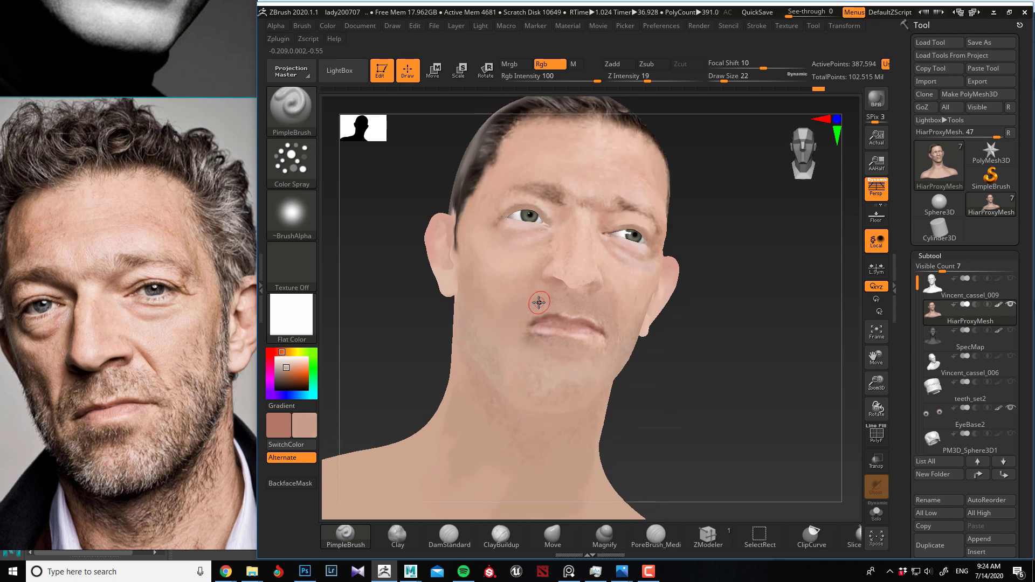
{"action": "right_click_drag", "start_coordinate": [405, 307], "coordinate": [459, 299]}
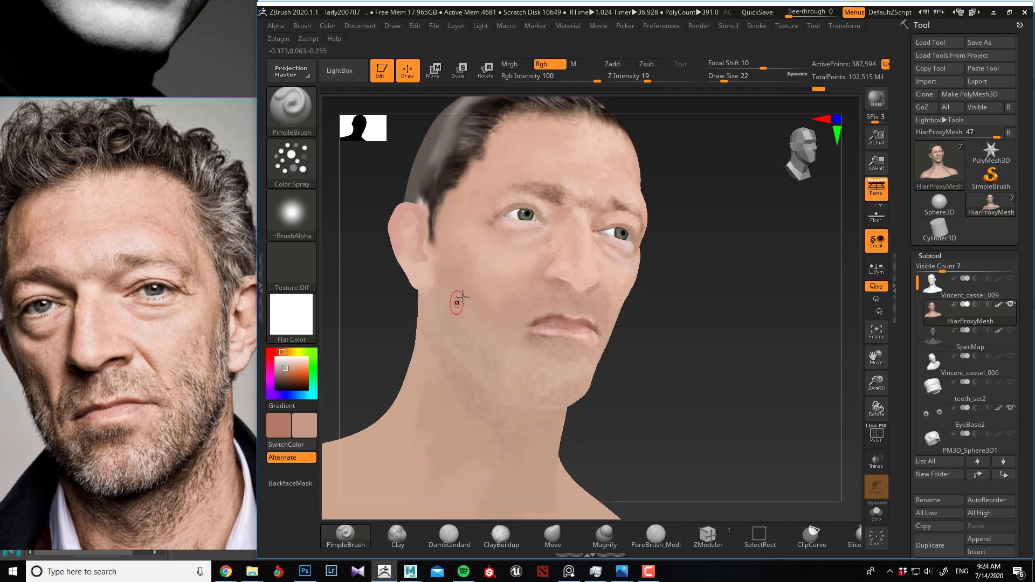
{"action": "key", "text": "c"}
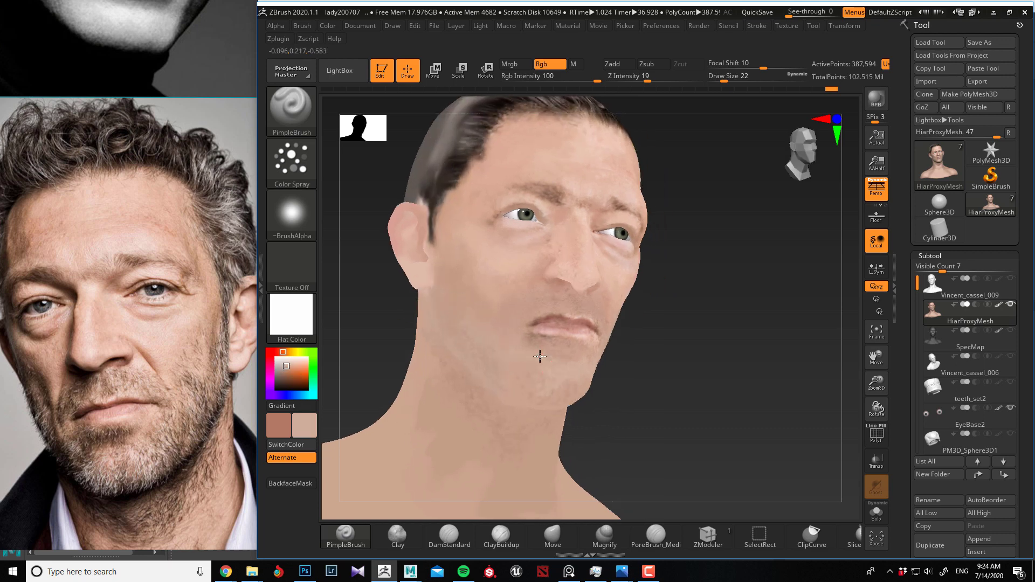